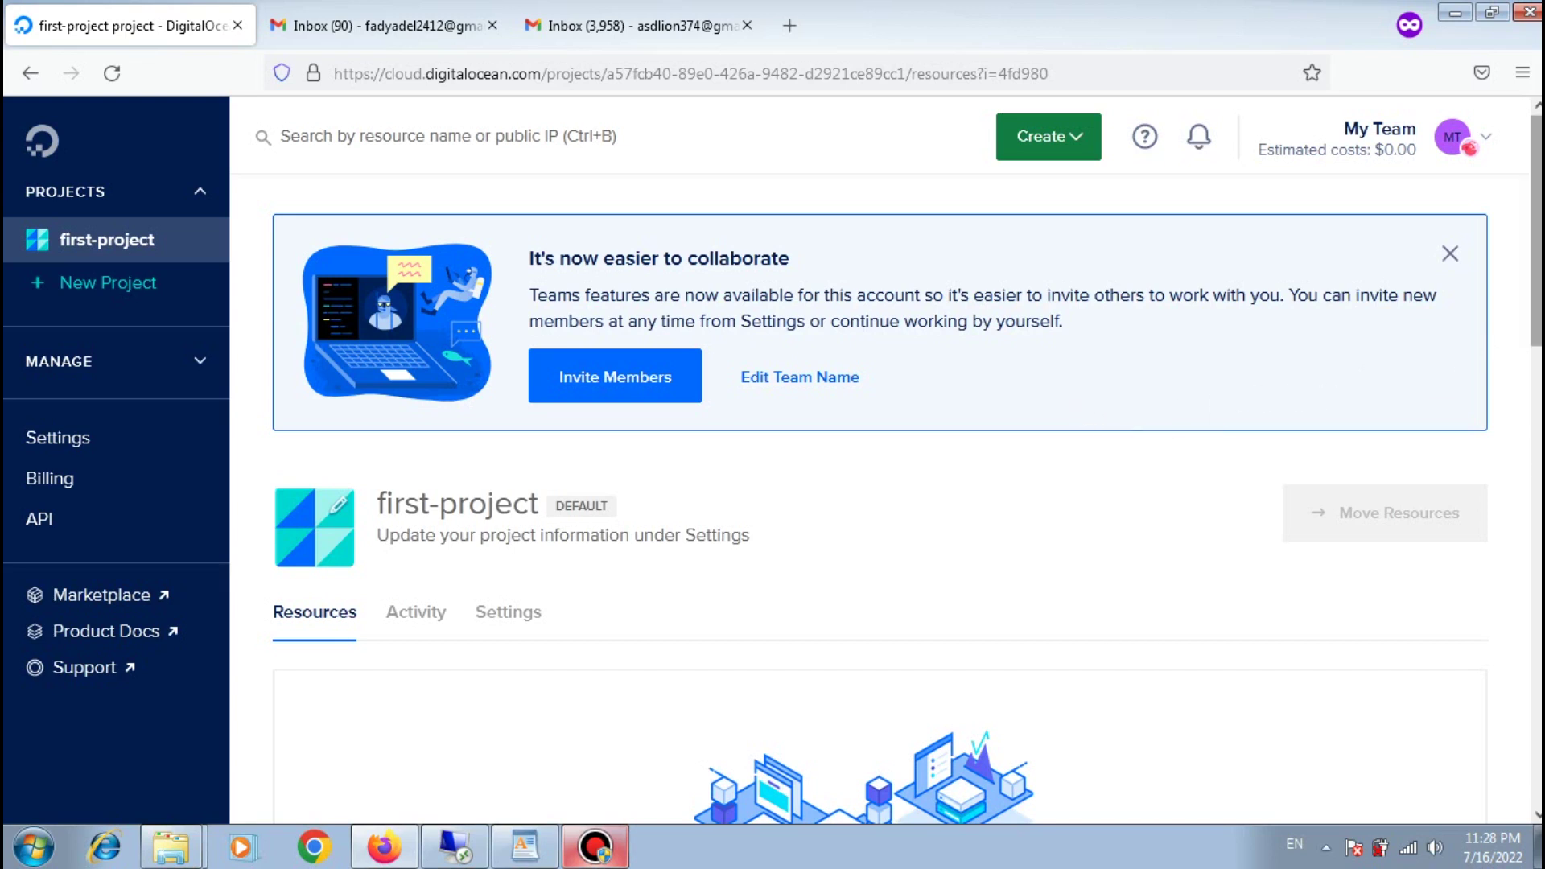
Step: Open the green Create menu listing Droplets, Kubernetes, Apps and Databases over first-project
{"action": "scroll", "coordinate": [1536, 233], "scroll_direction": "down", "scroll_amount": 10}
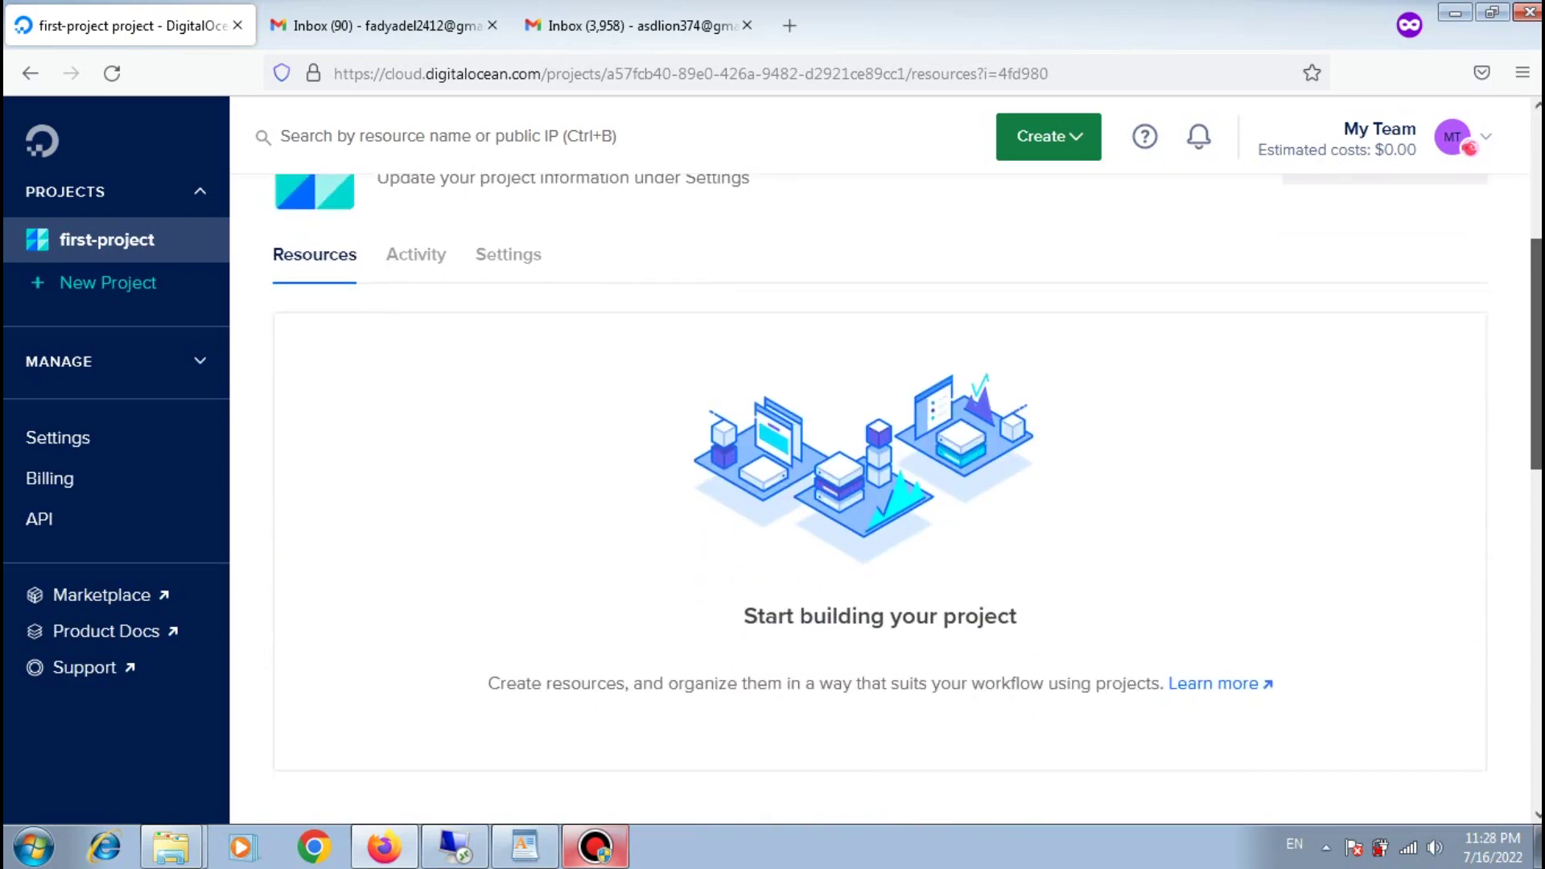
{"action": "scroll", "coordinate": [906, 489], "scroll_direction": "down", "scroll_amount": 5}
{"action": "scroll", "coordinate": [907, 489], "scroll_direction": "up", "scroll_amount": 10}
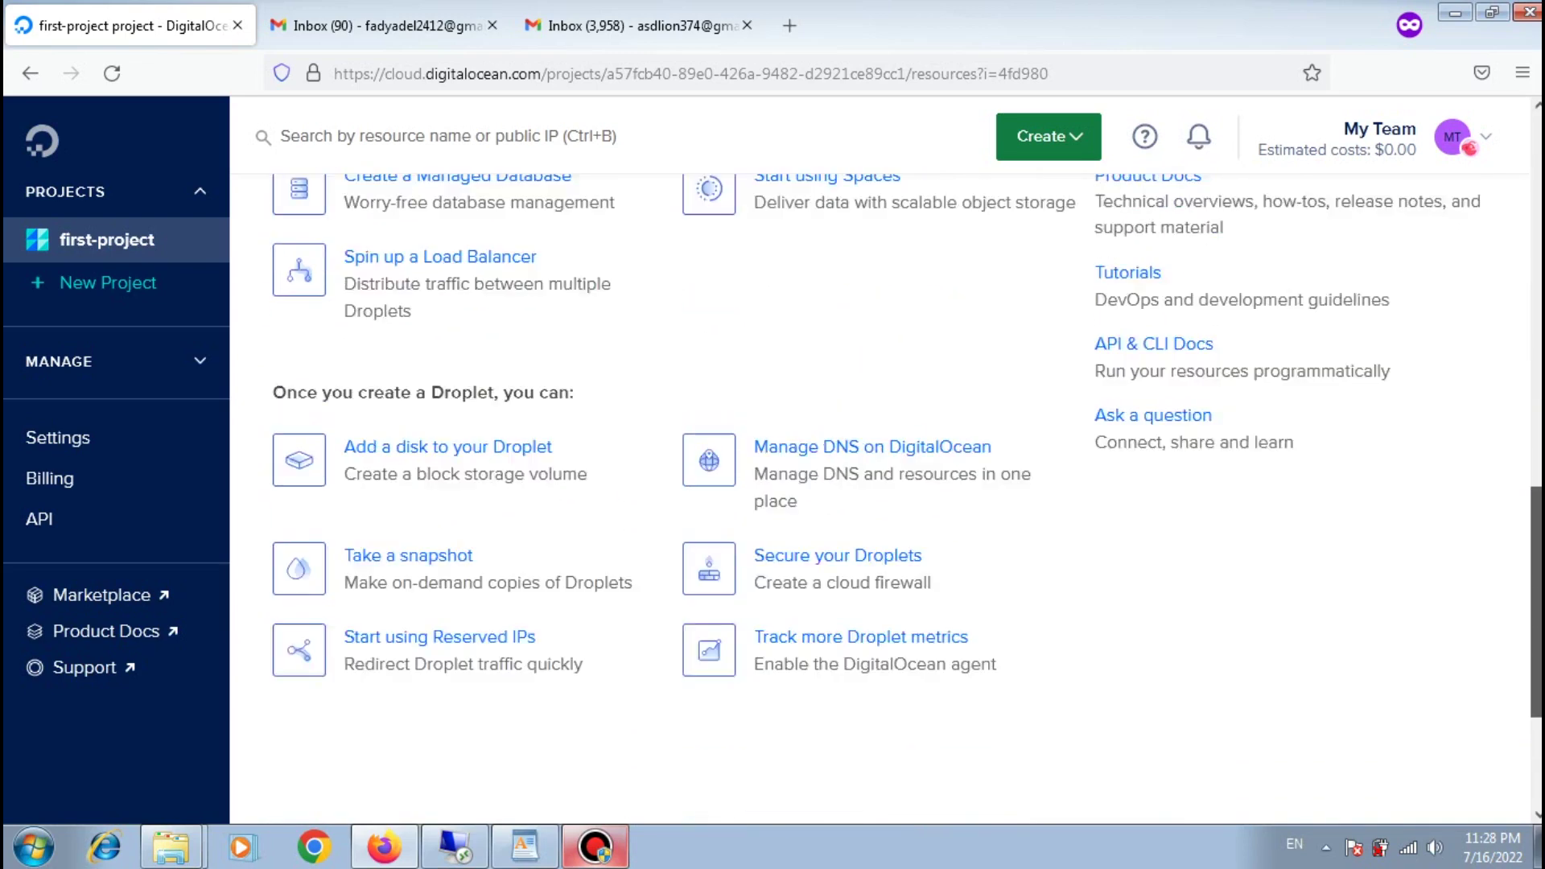
{"action": "scroll", "coordinate": [1148, 396], "scroll_direction": "up", "scroll_amount": 5}
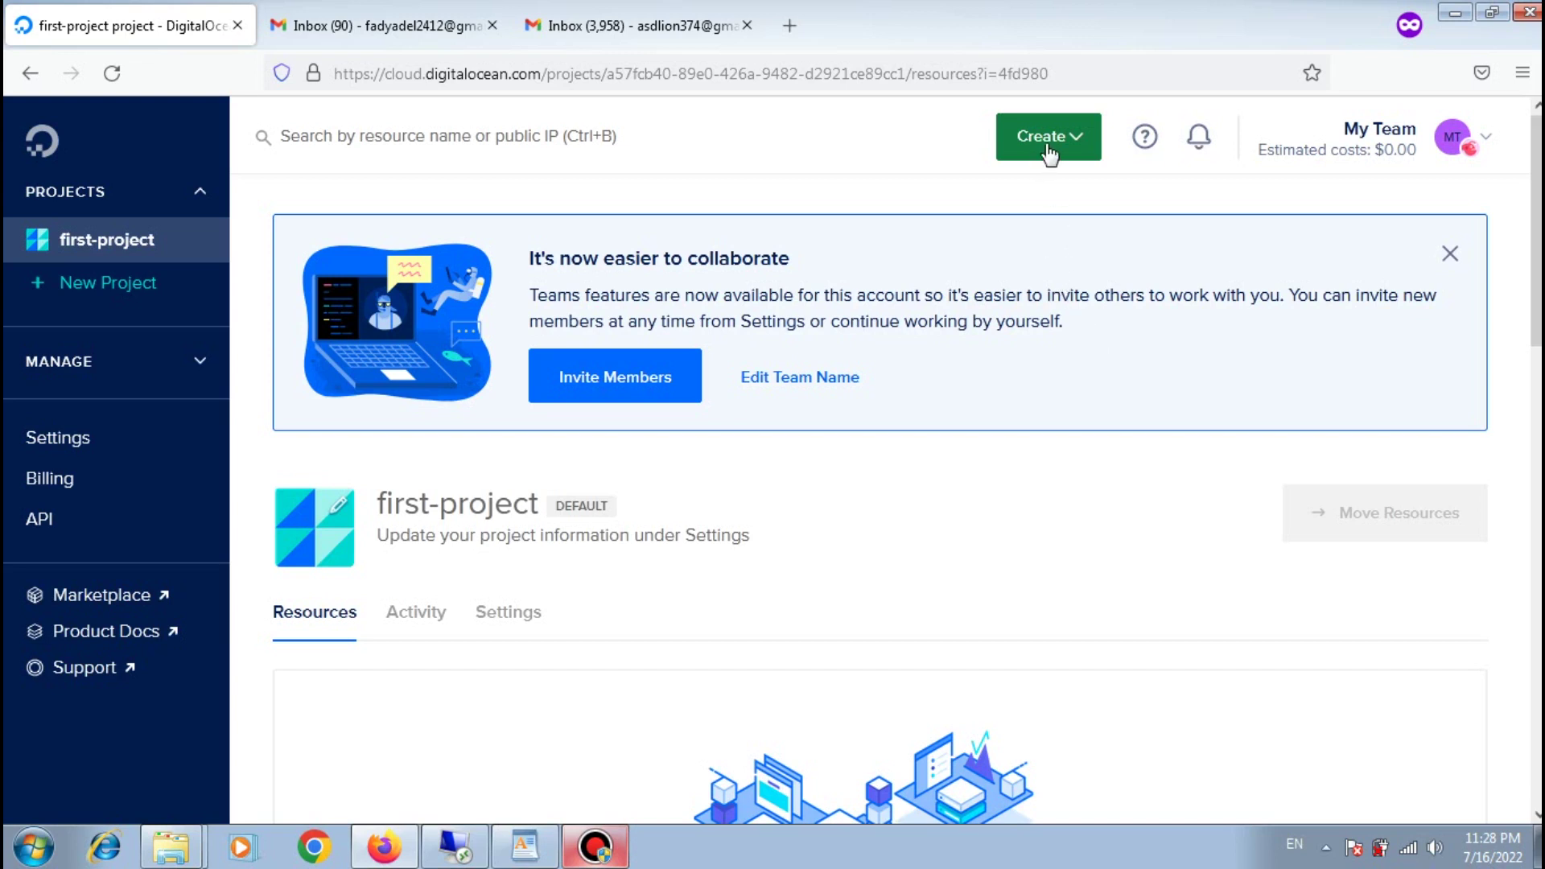
{"action": "left_click", "coordinate": [1074, 147]}
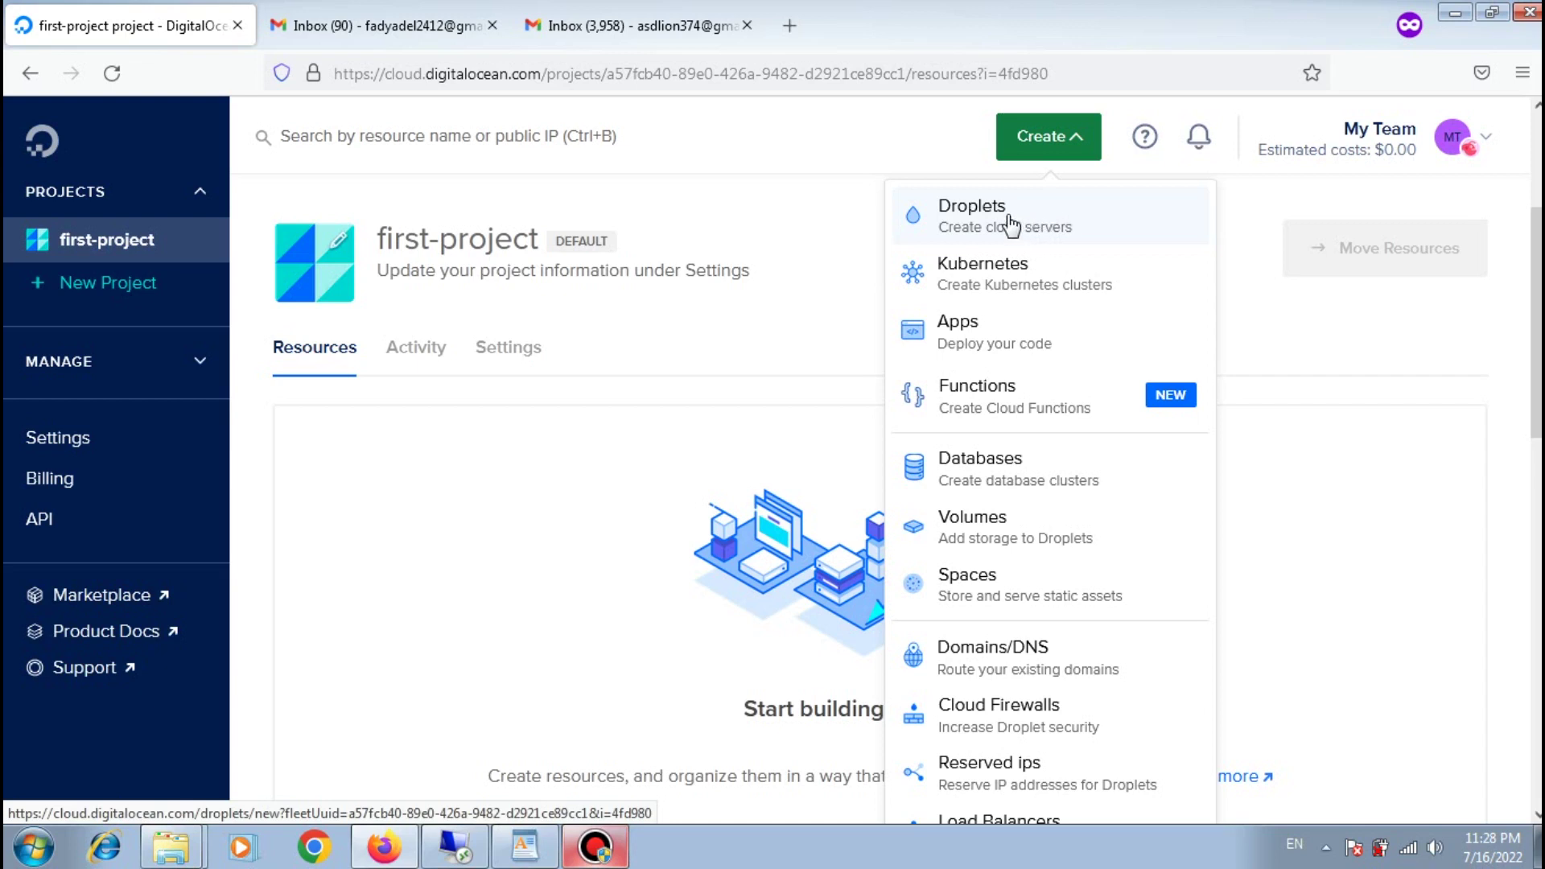
Step: Start a new droplet and keep Ubuntu 20.04 (LTS) x64 as its image
{"action": "left_click", "coordinate": [1011, 226]}
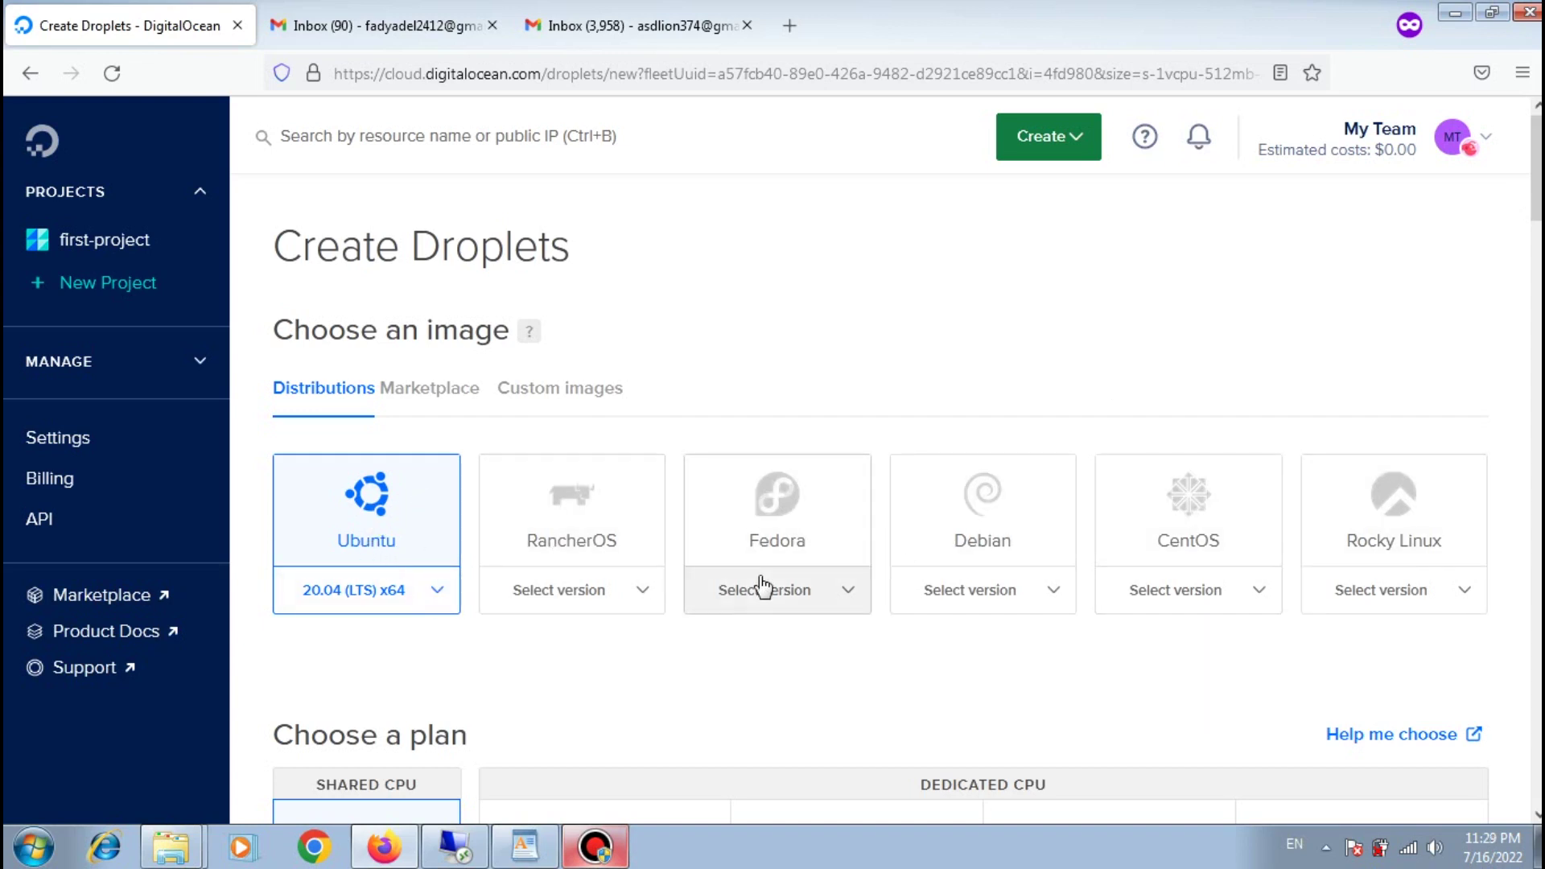
{"action": "scroll", "coordinate": [1233, 546], "scroll_direction": "down", "scroll_amount": 3}
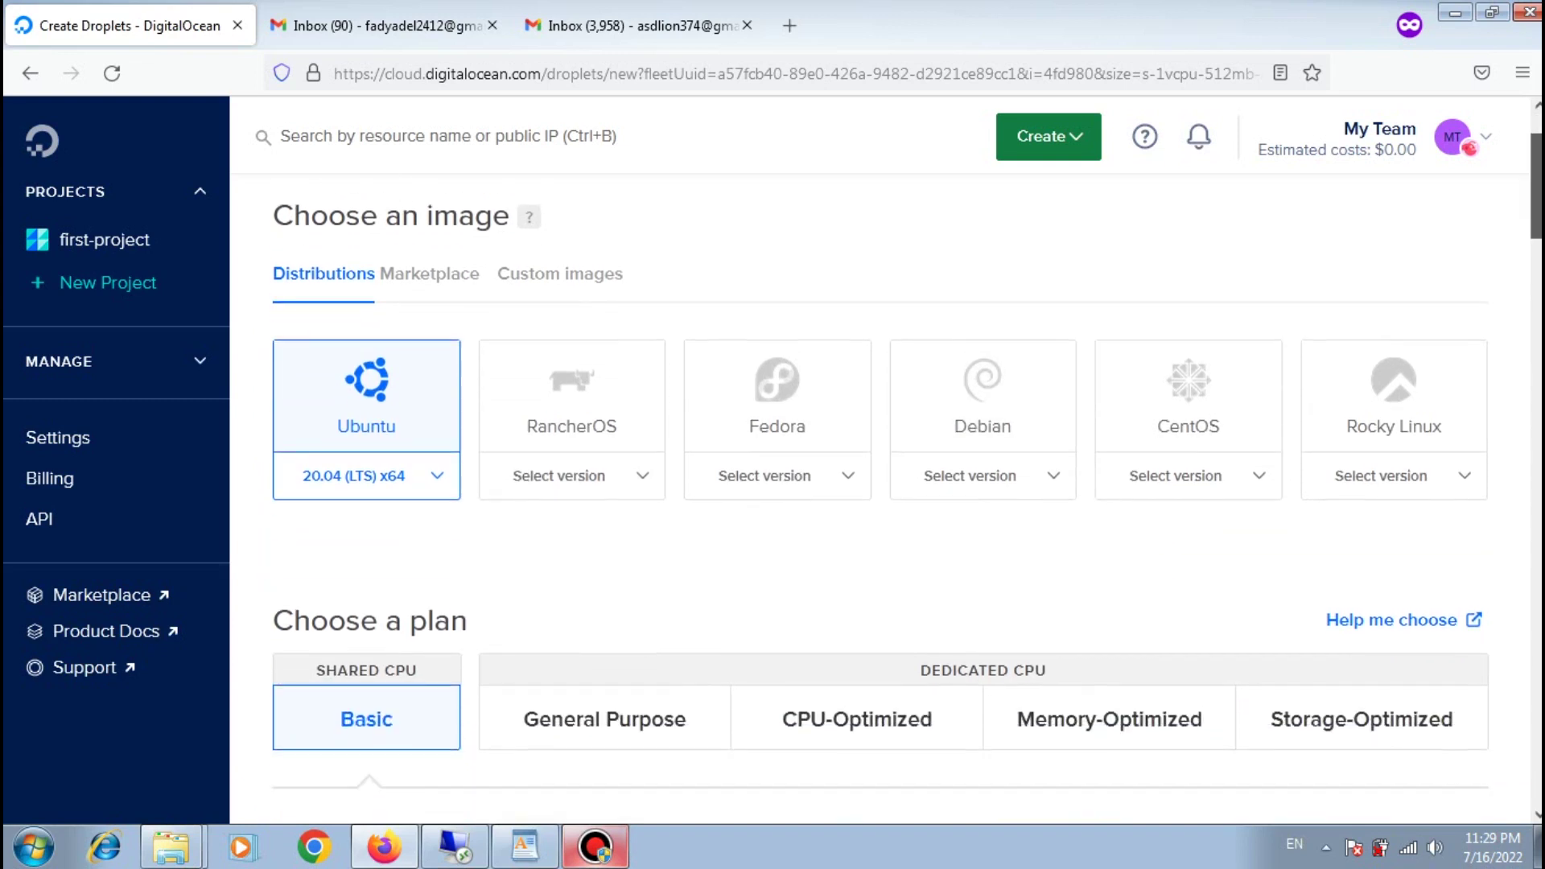
{"action": "scroll", "coordinate": [693, 373], "scroll_direction": "down", "scroll_amount": 1}
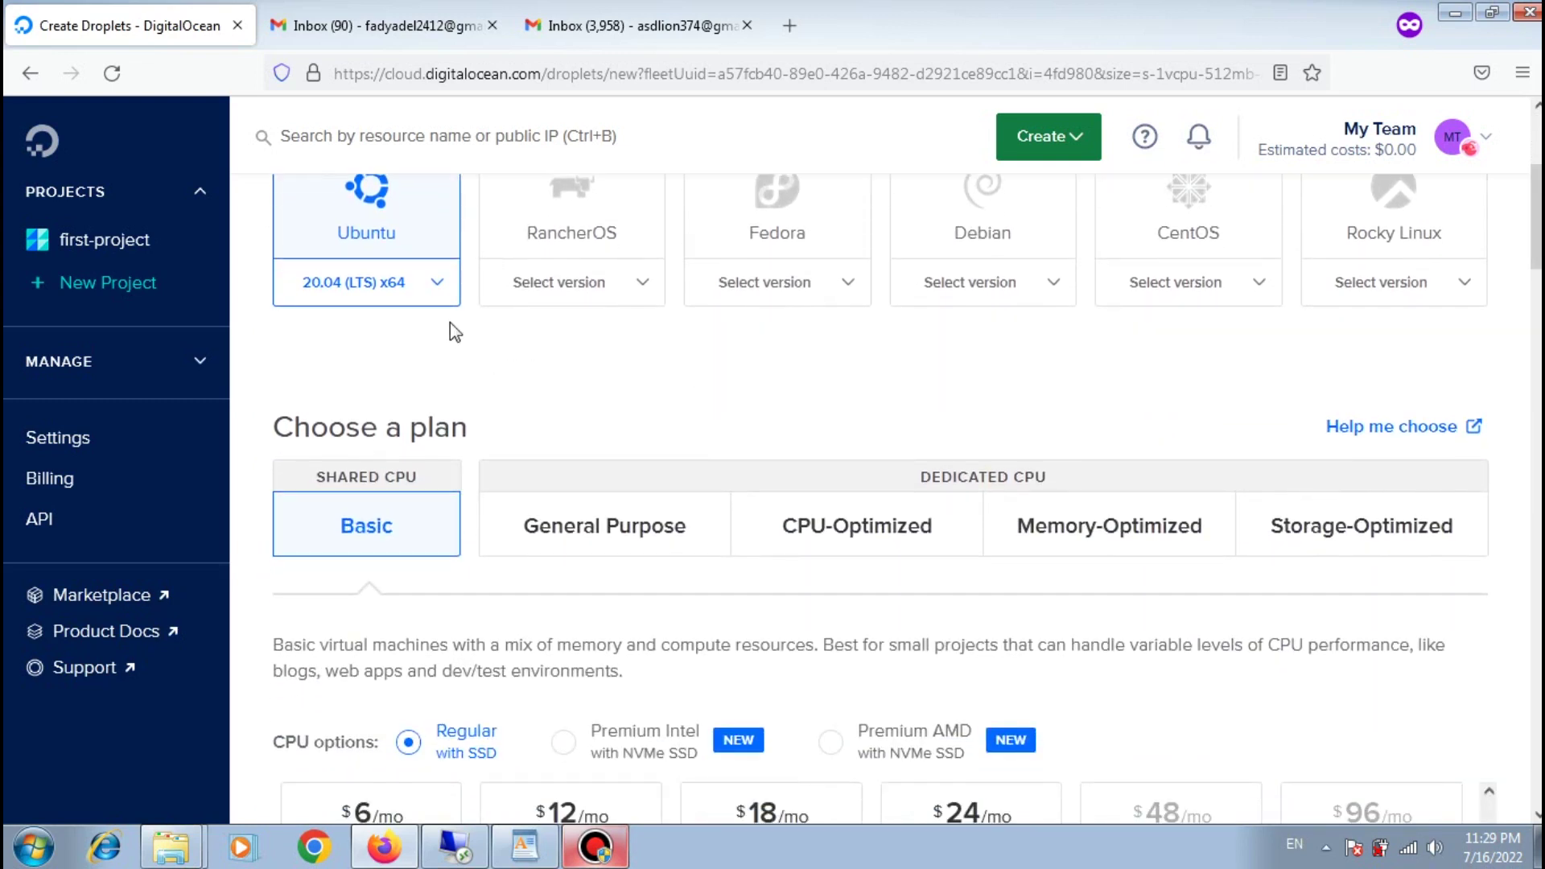
{"action": "left_click", "coordinate": [430, 287]}
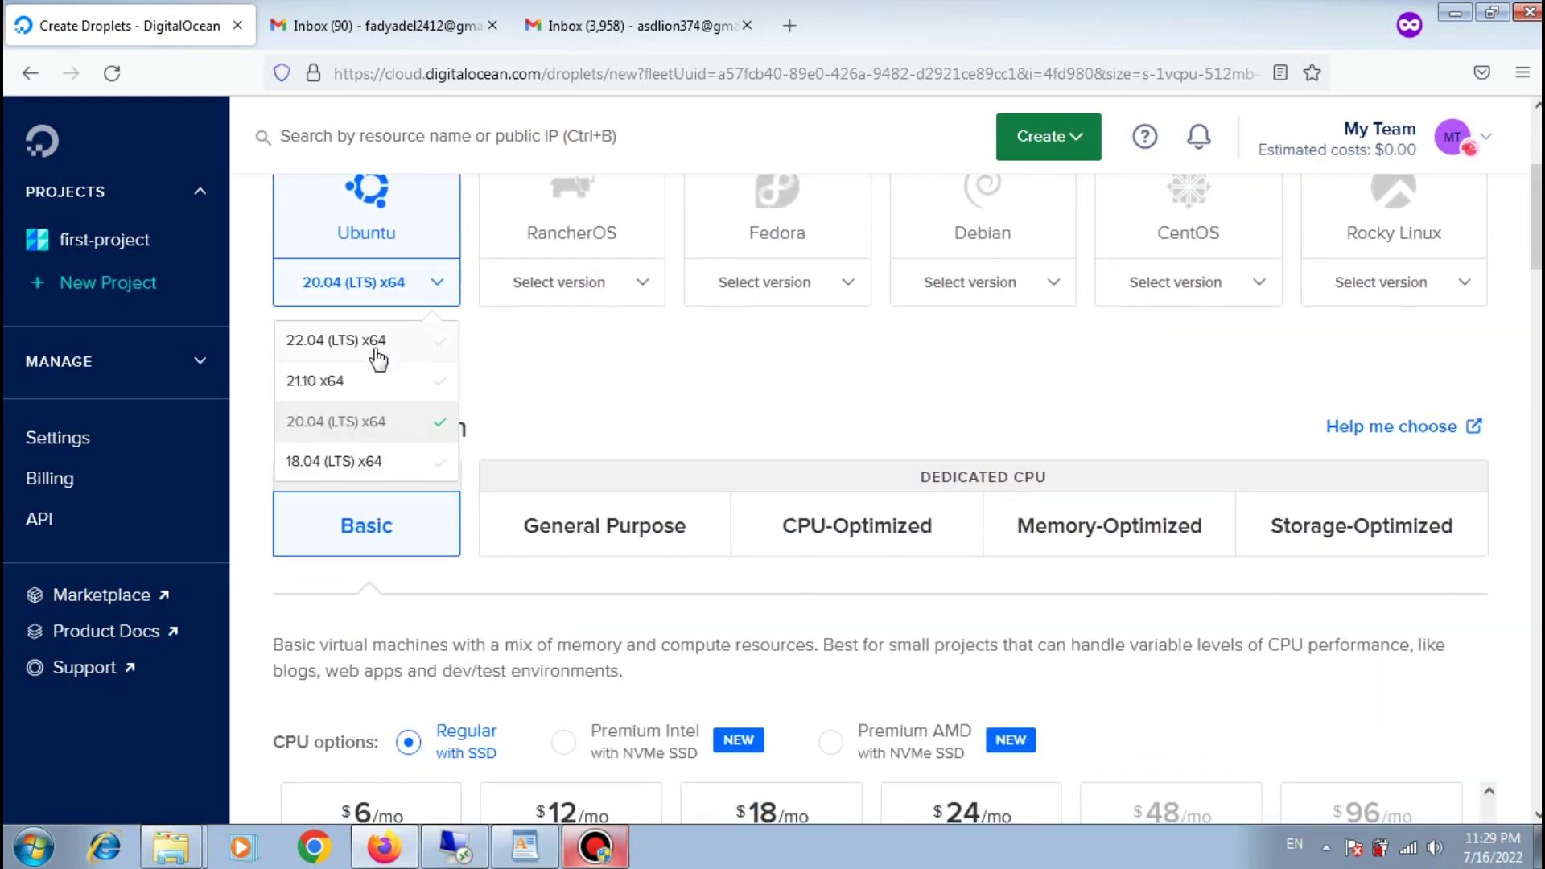
{"action": "left_click", "coordinate": [319, 435]}
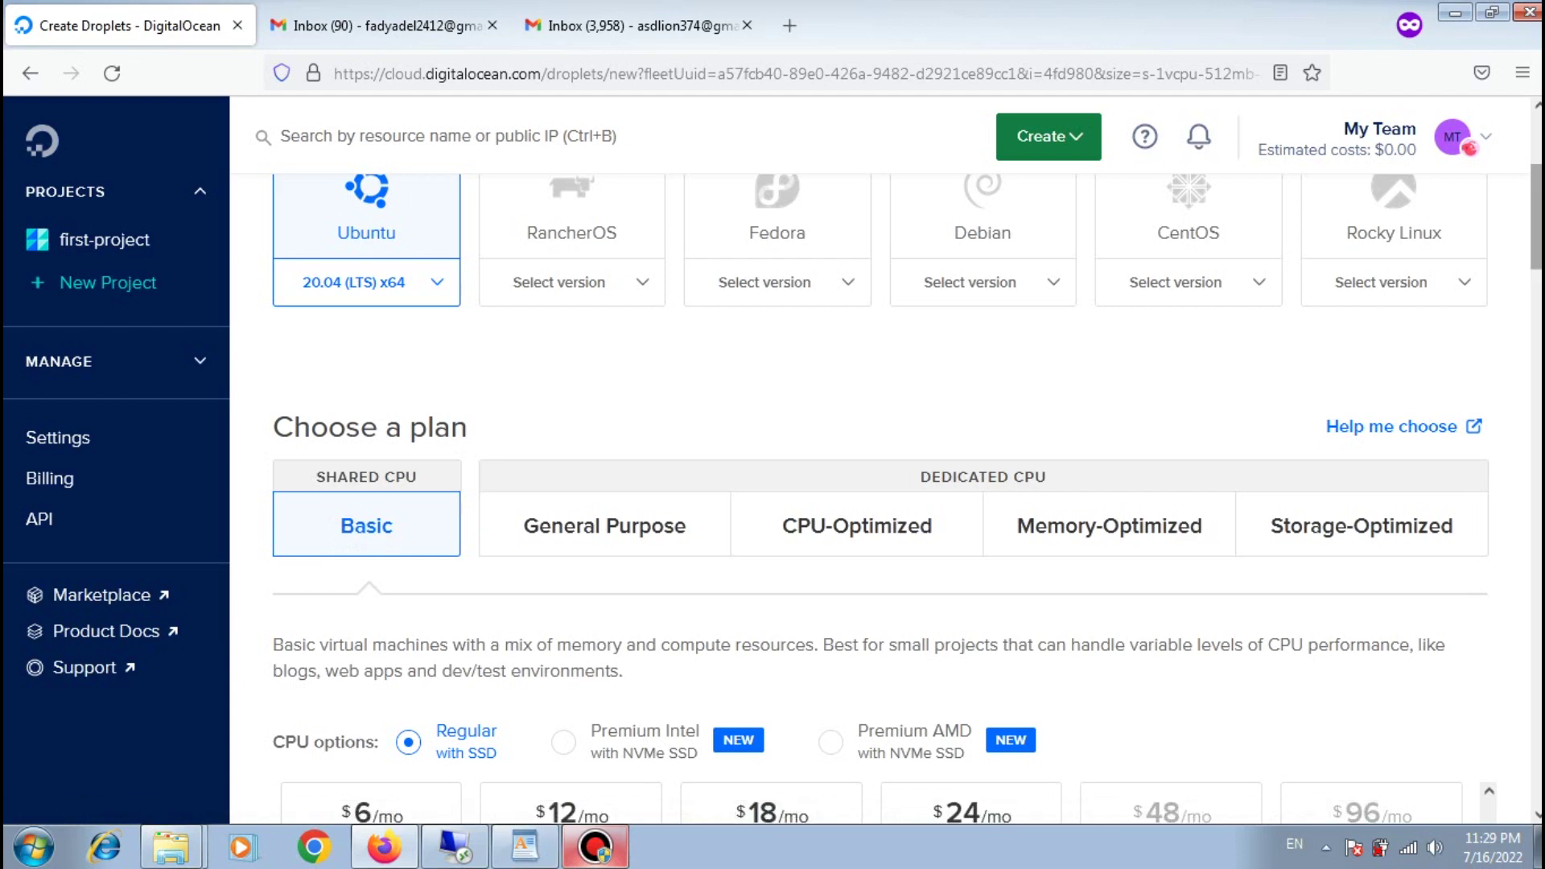
Step: Compare the dedicated General Purpose plans, then return to the Basic shared-CPU plans
{"action": "scroll", "coordinate": [1504, 260], "scroll_direction": "down", "scroll_amount": 3}
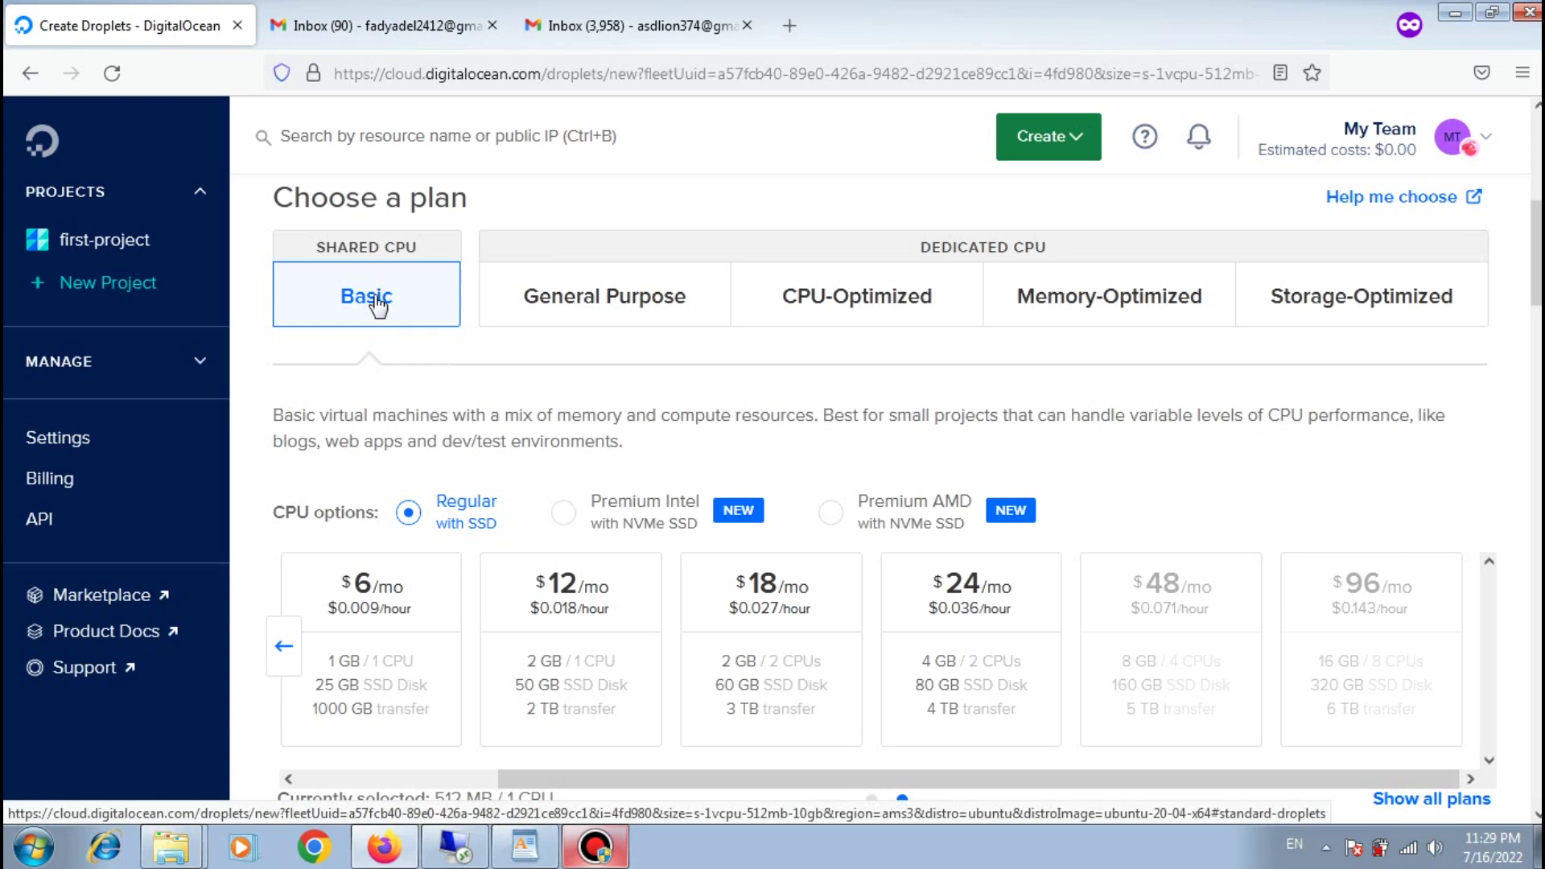
{"action": "mouse_move", "coordinate": [1189, 594]}
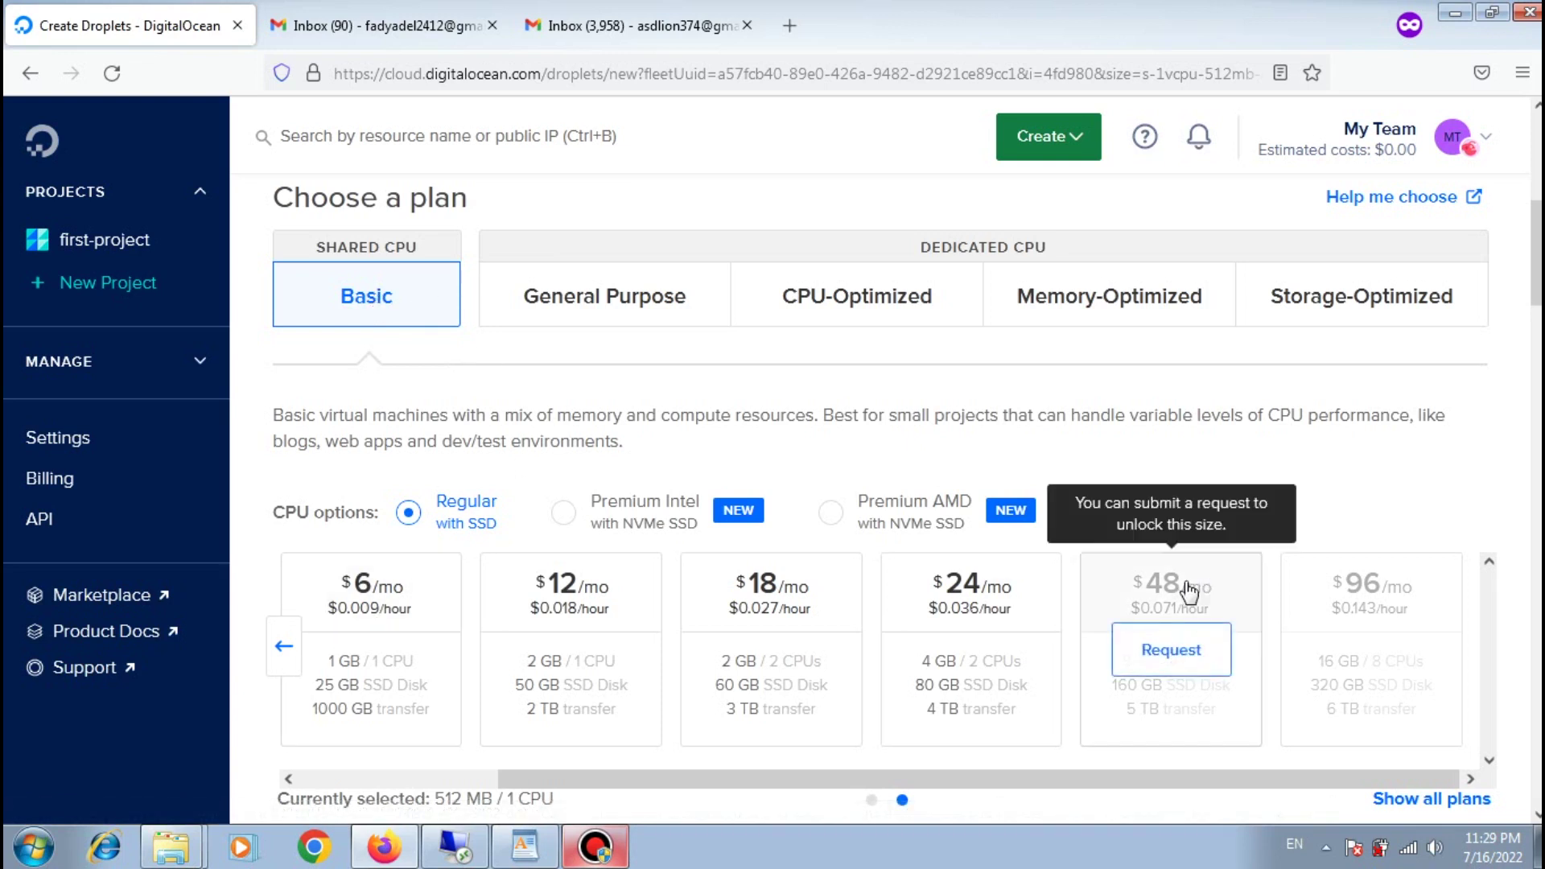
{"action": "left_click", "coordinate": [602, 303]}
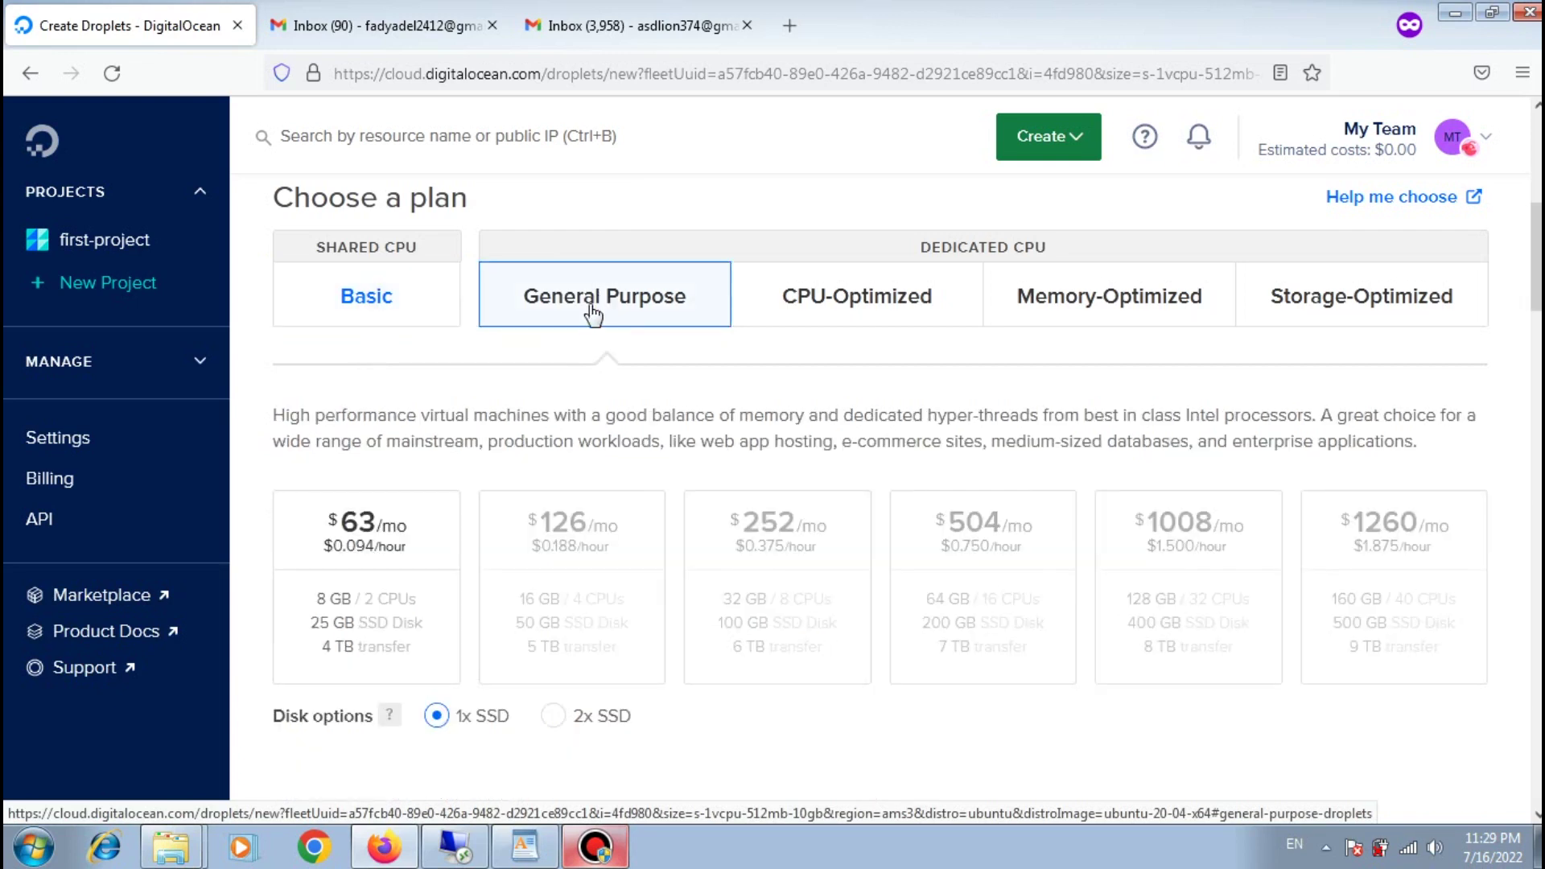
{"action": "mouse_move", "coordinate": [1222, 620]}
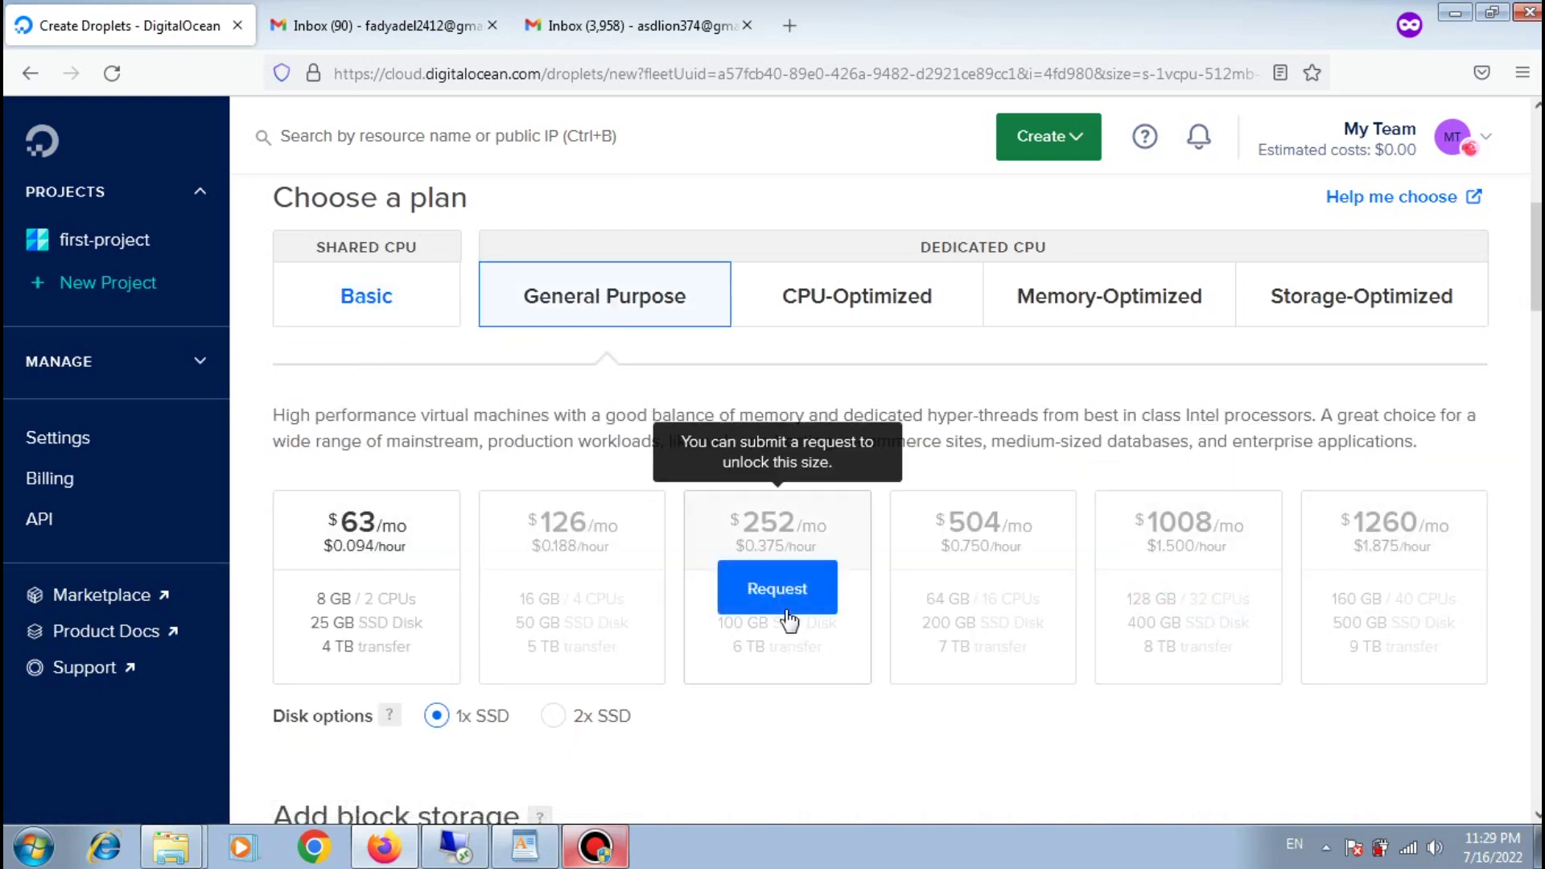
{"action": "mouse_move", "coordinate": [522, 588]}
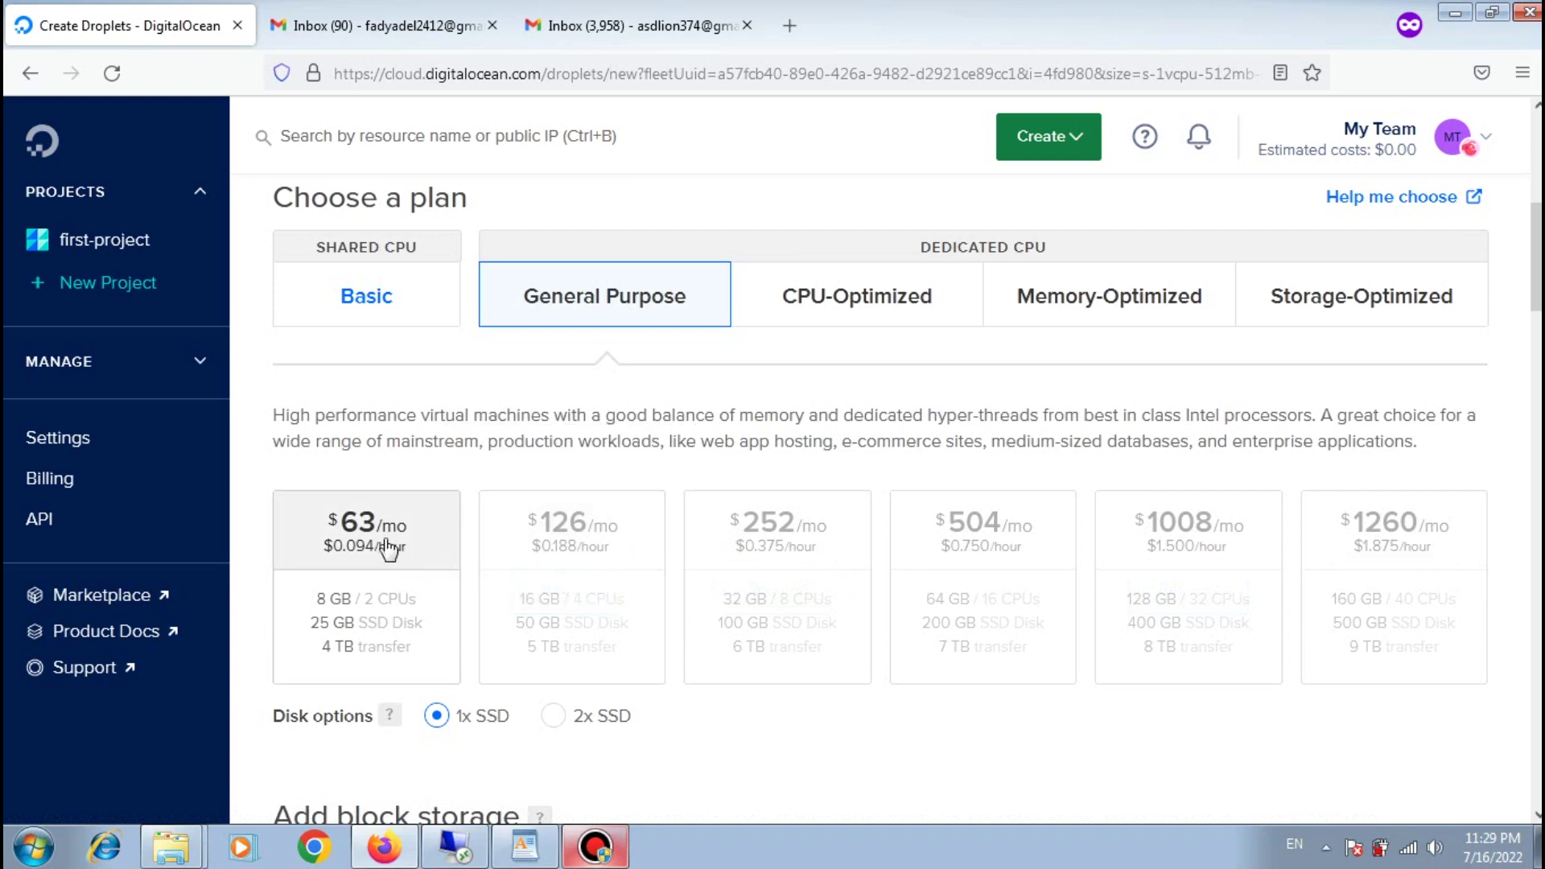
{"action": "left_click", "coordinate": [312, 317]}
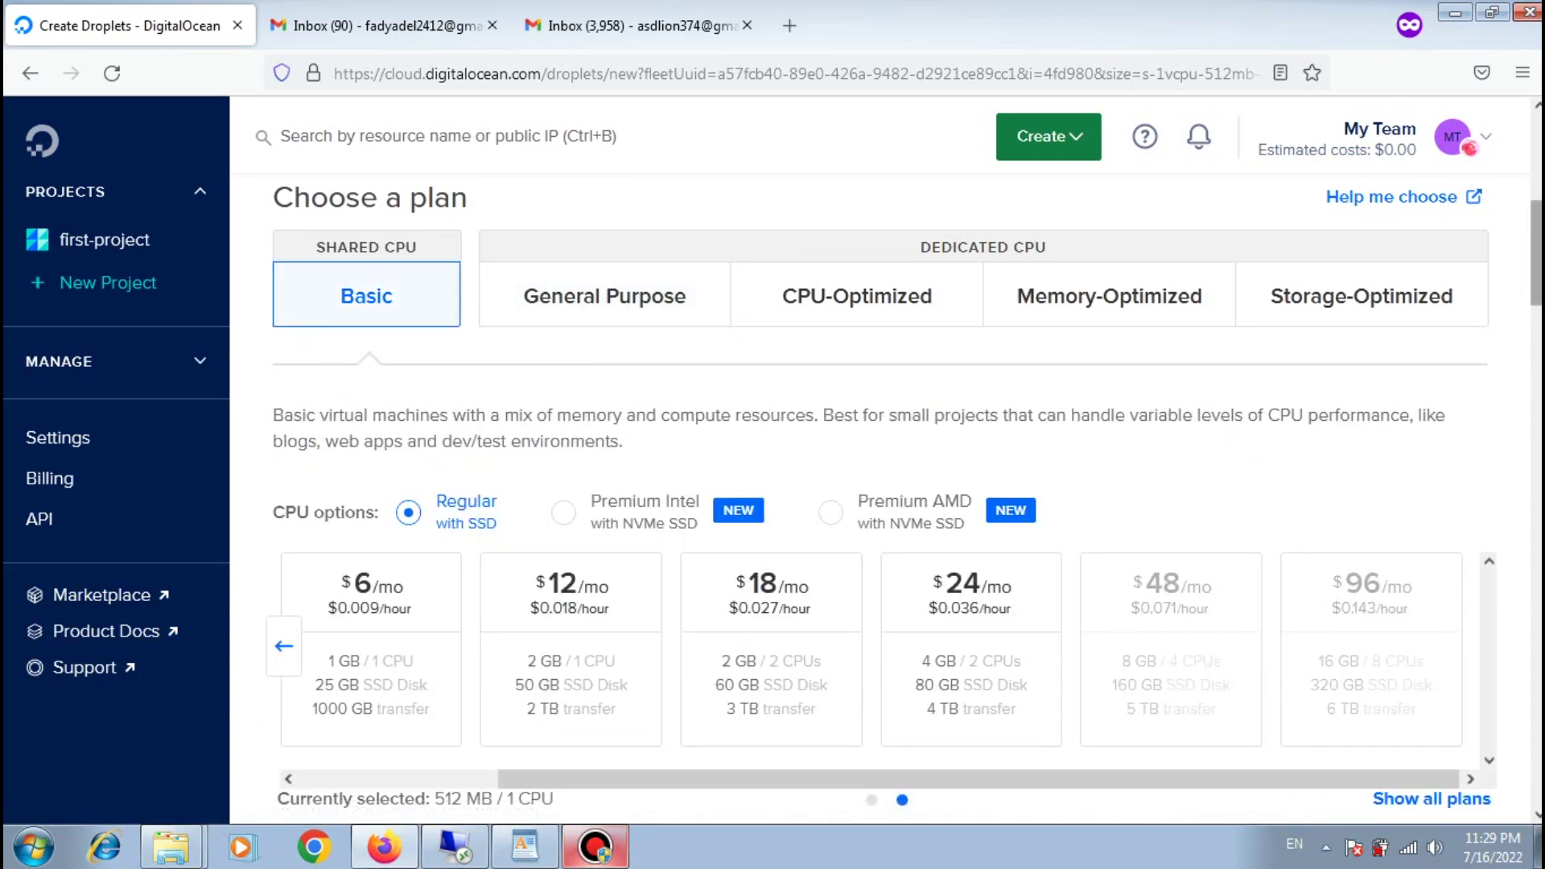
{"action": "scroll", "coordinate": [472, 438], "scroll_direction": "down", "scroll_amount": 2}
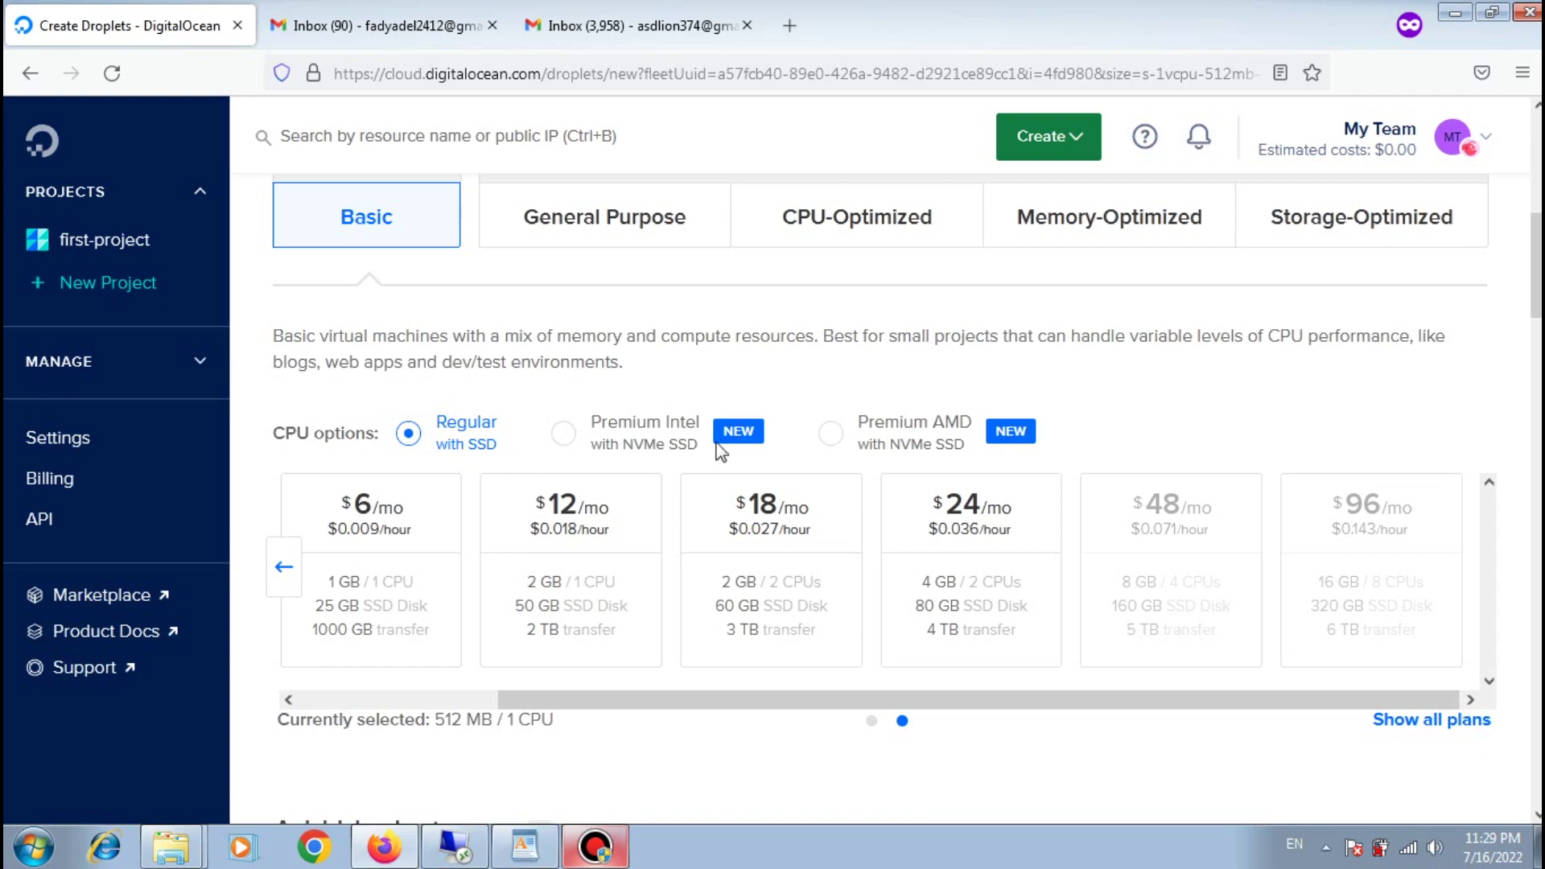
Step: Compare Premium Intel and AMD options, then choose Regular SSD at $6/mo (1 GB, 1 CPU)
{"action": "left_click", "coordinate": [590, 436]}
{"action": "left_click", "coordinate": [858, 440]}
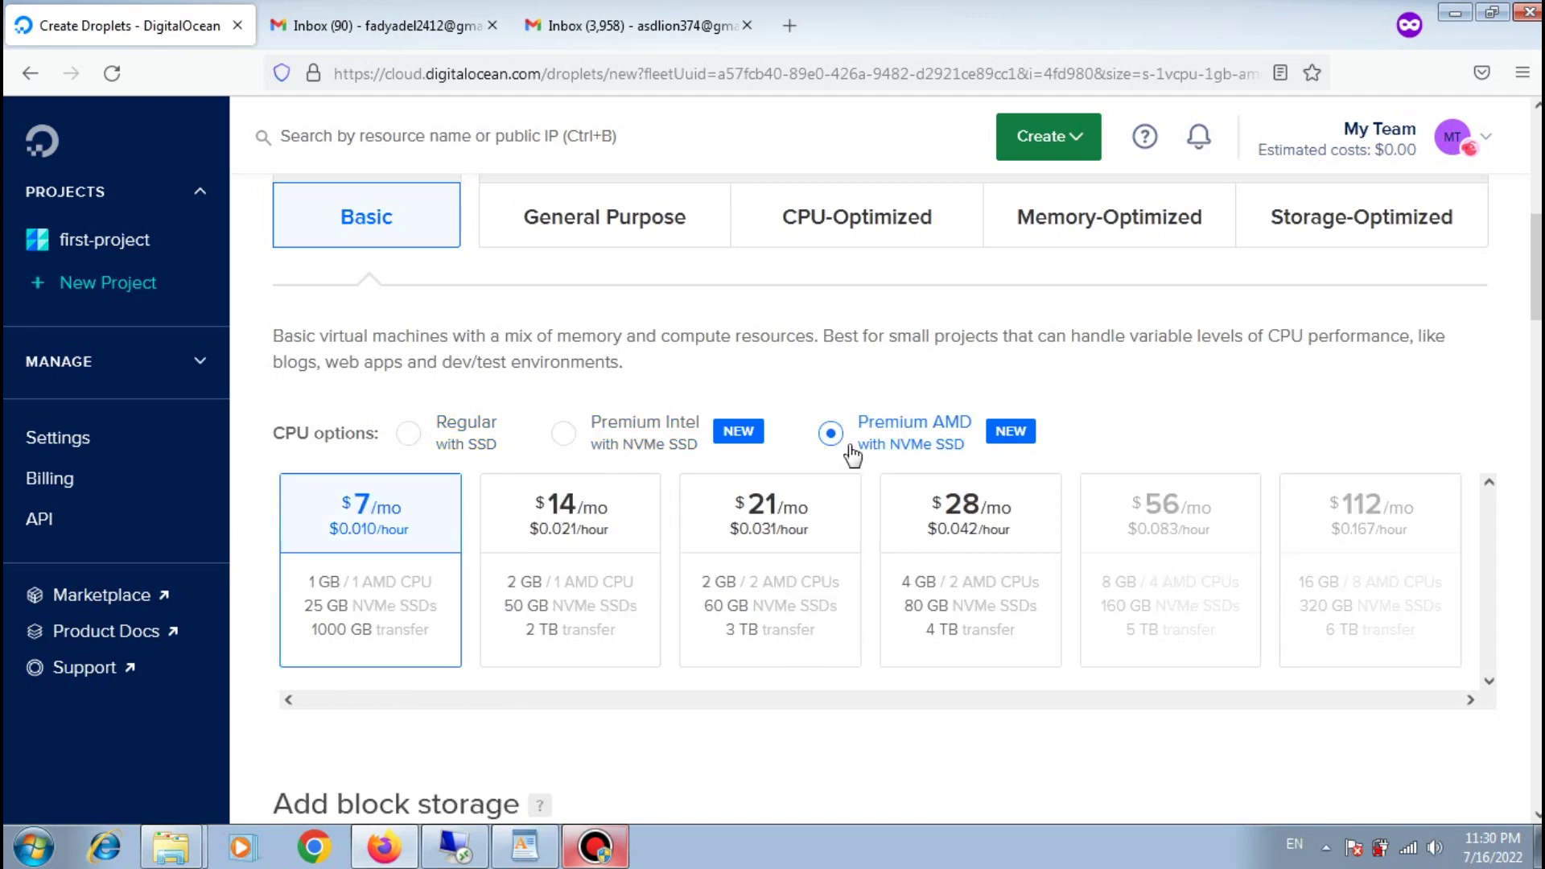
{"action": "left_click", "coordinate": [568, 447]}
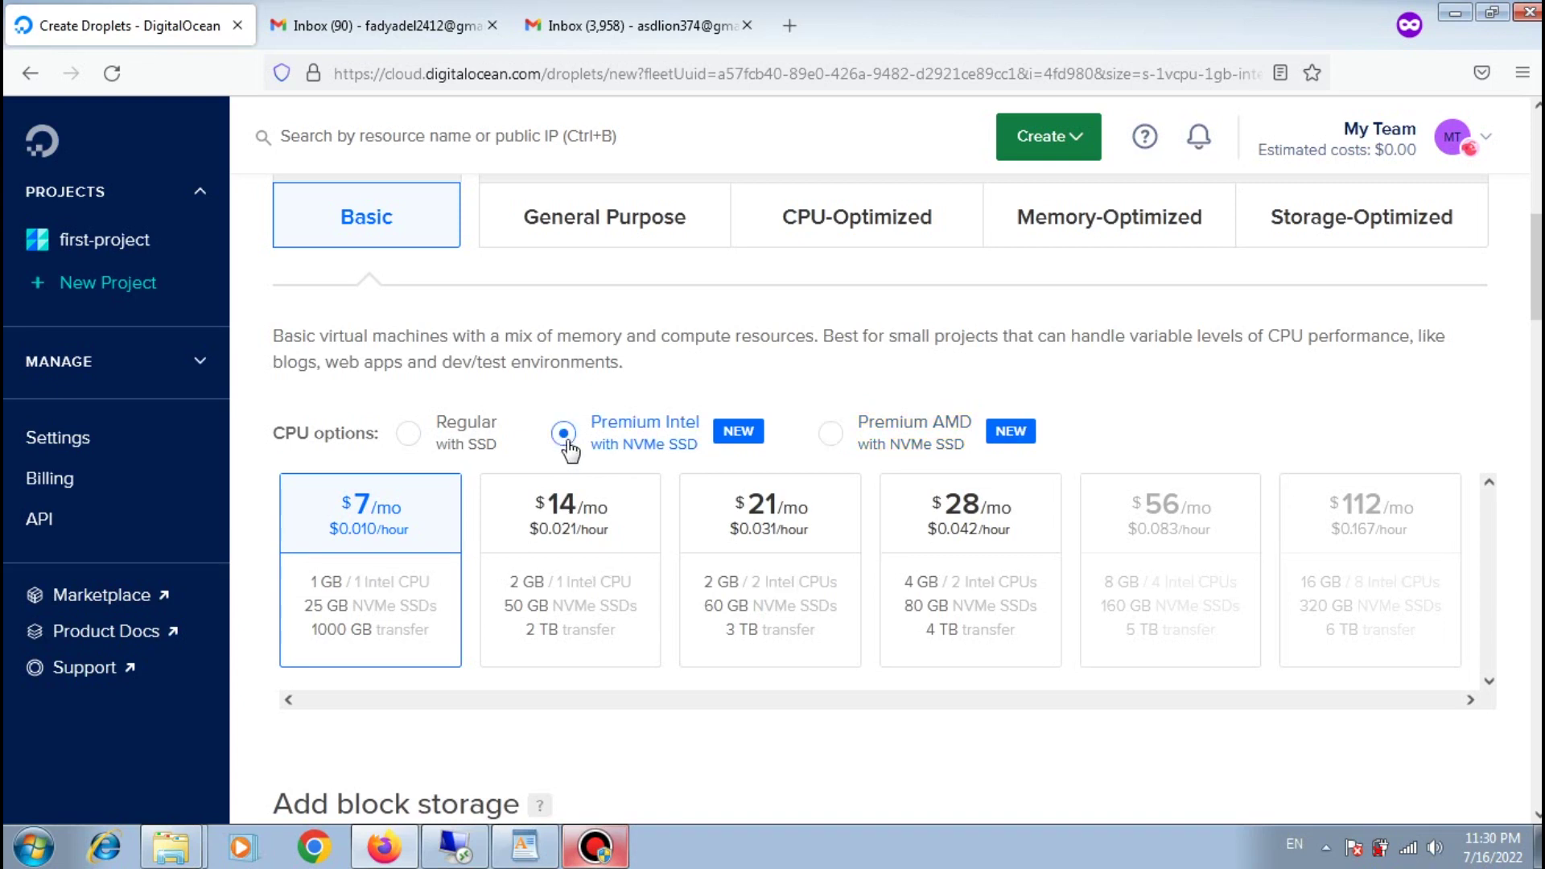
{"action": "left_click", "coordinate": [440, 441]}
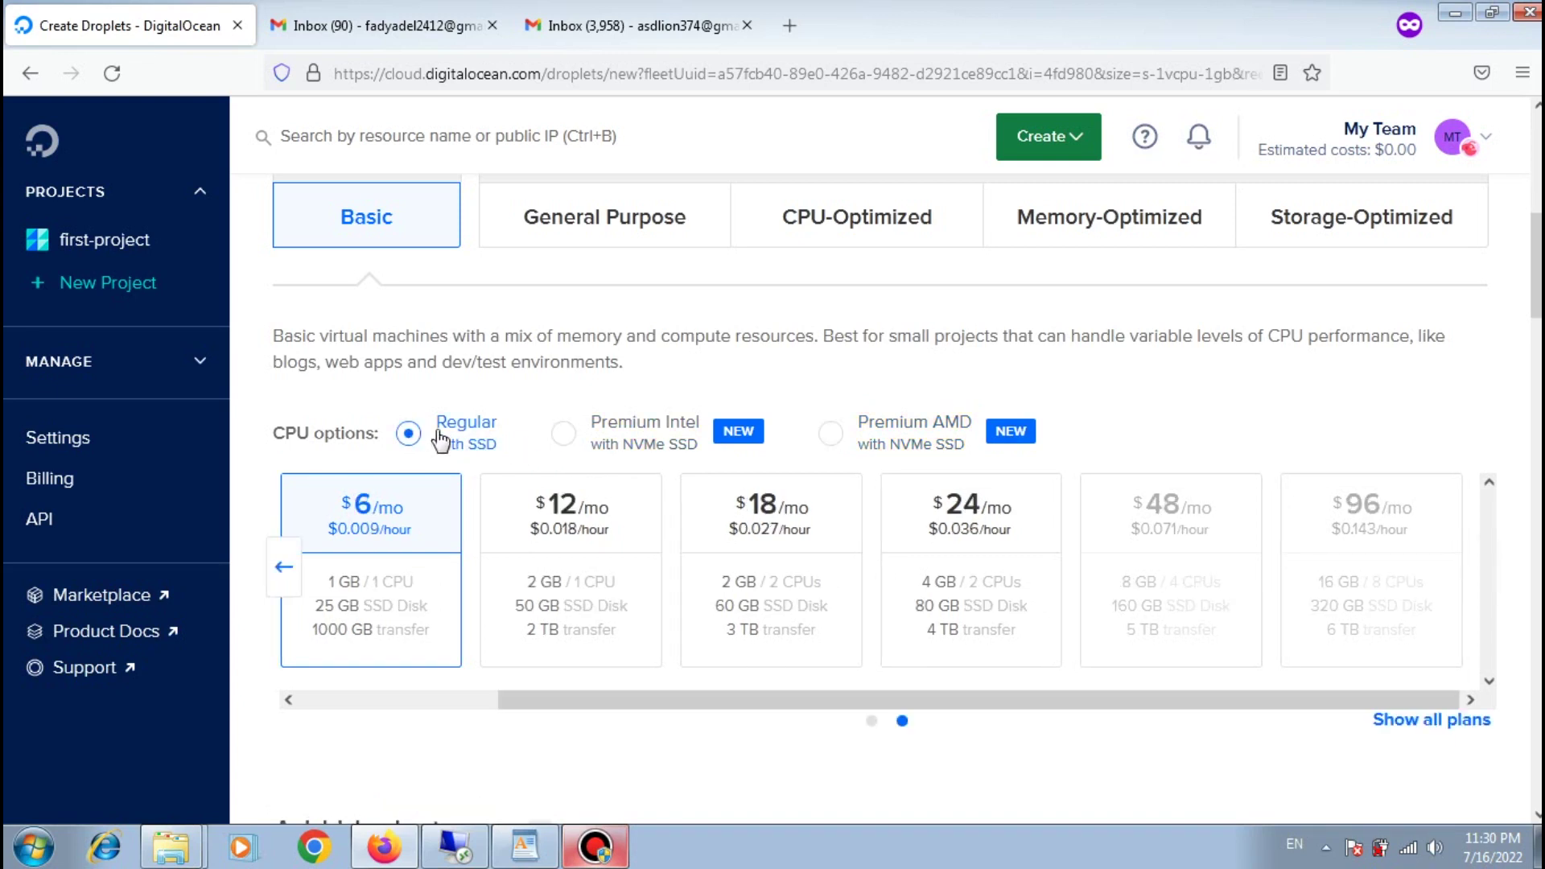
{"action": "left_click", "coordinate": [386, 700]}
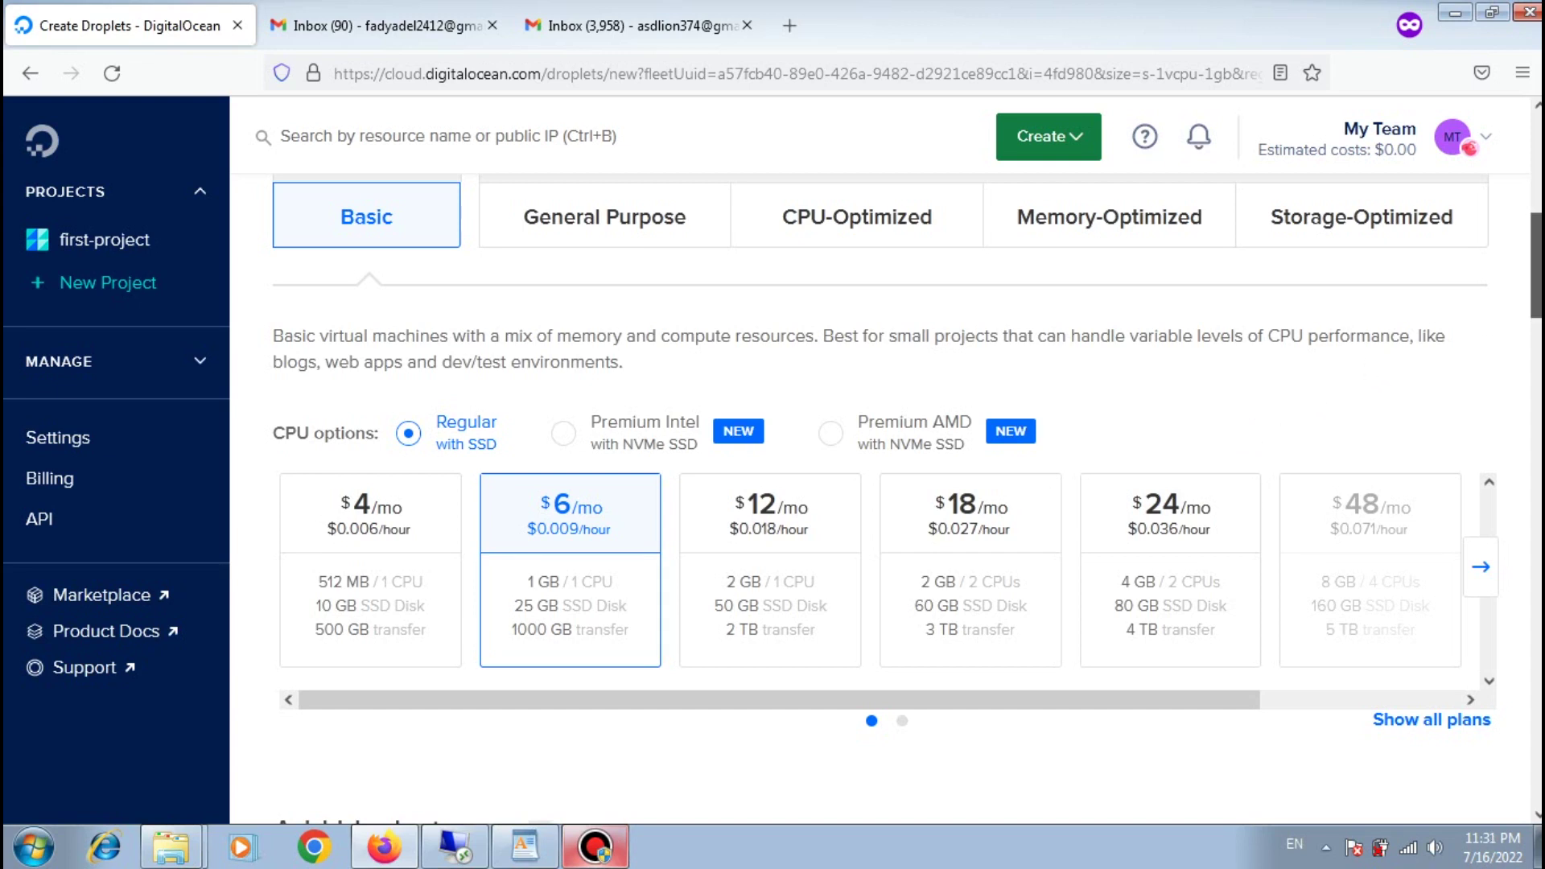
{"action": "scroll", "coordinate": [1487, 312], "scroll_direction": "down", "scroll_amount": 3}
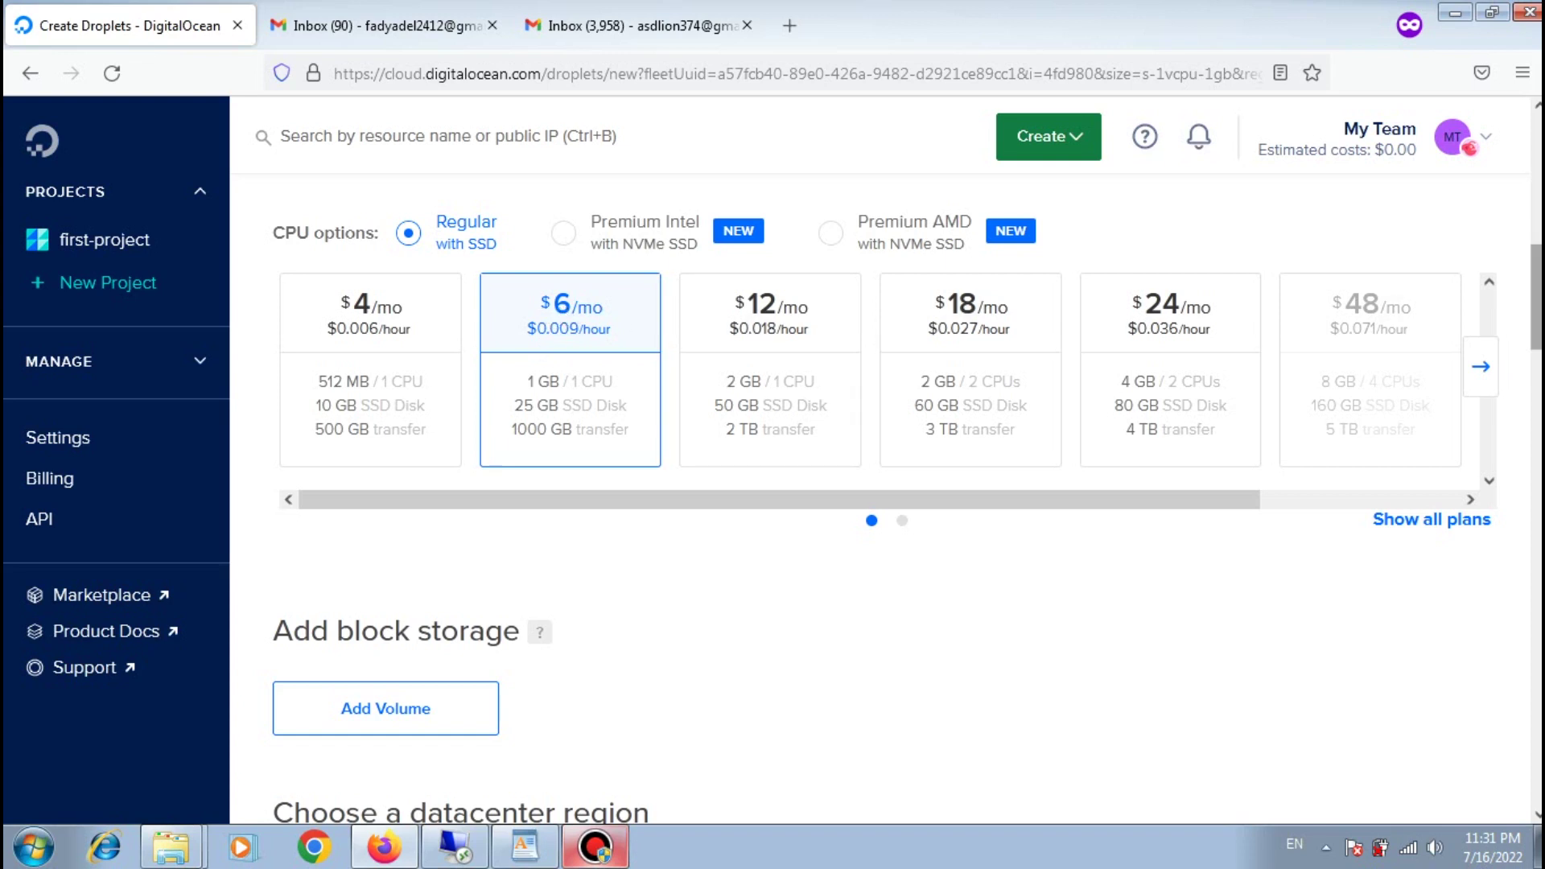
Step: Add a block storage volume, keep Amsterdam 3, and dismiss the private networking notice
{"action": "scroll", "coordinate": [310, 362], "scroll_direction": "down", "scroll_amount": 4}
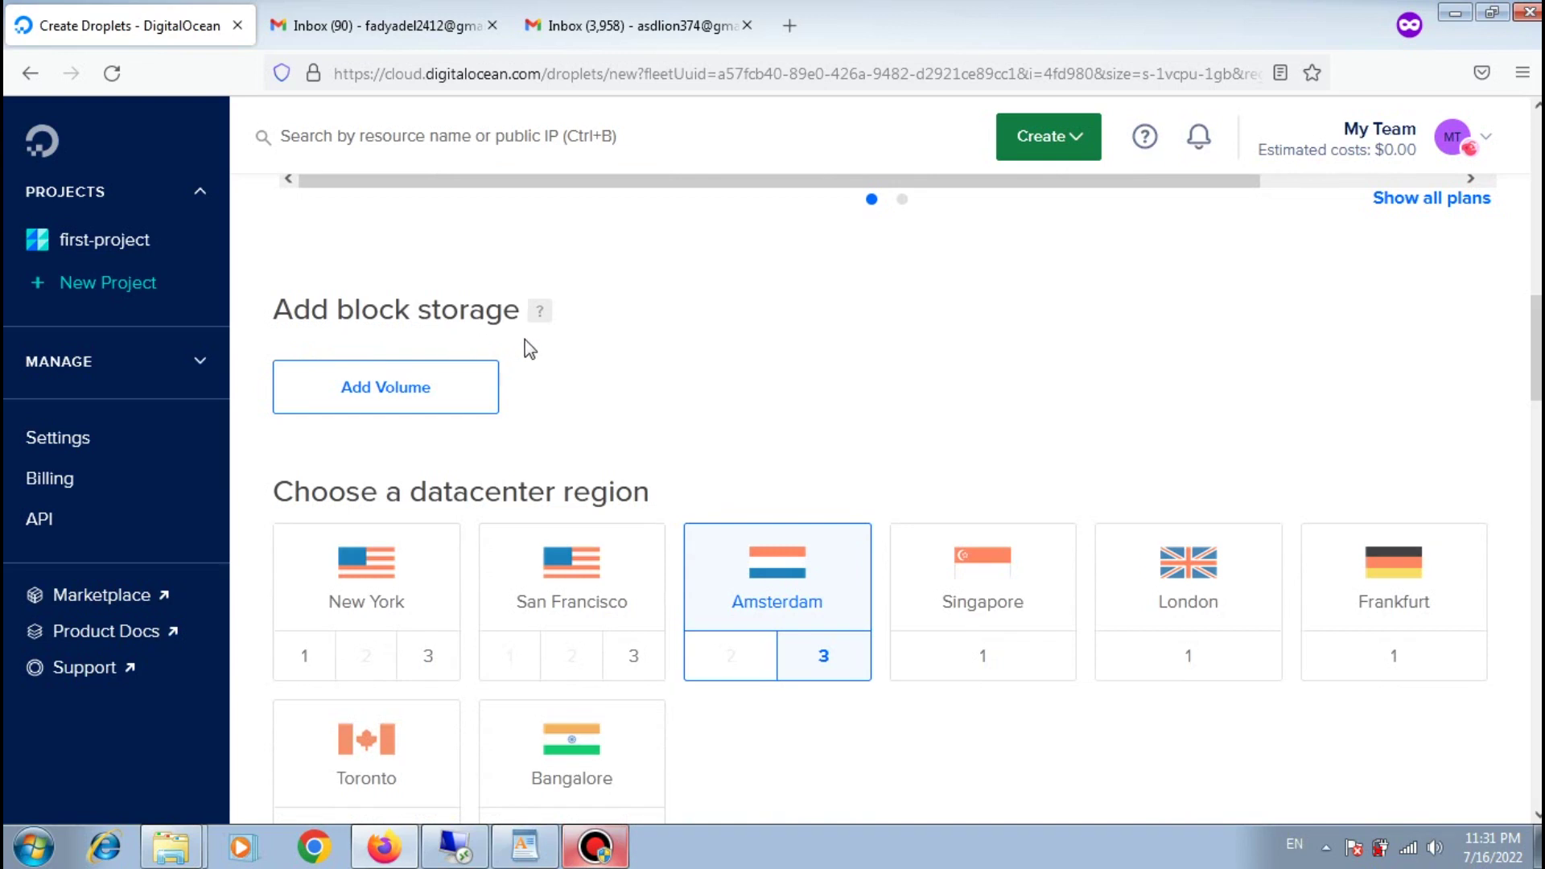
{"action": "left_click", "coordinate": [408, 392]}
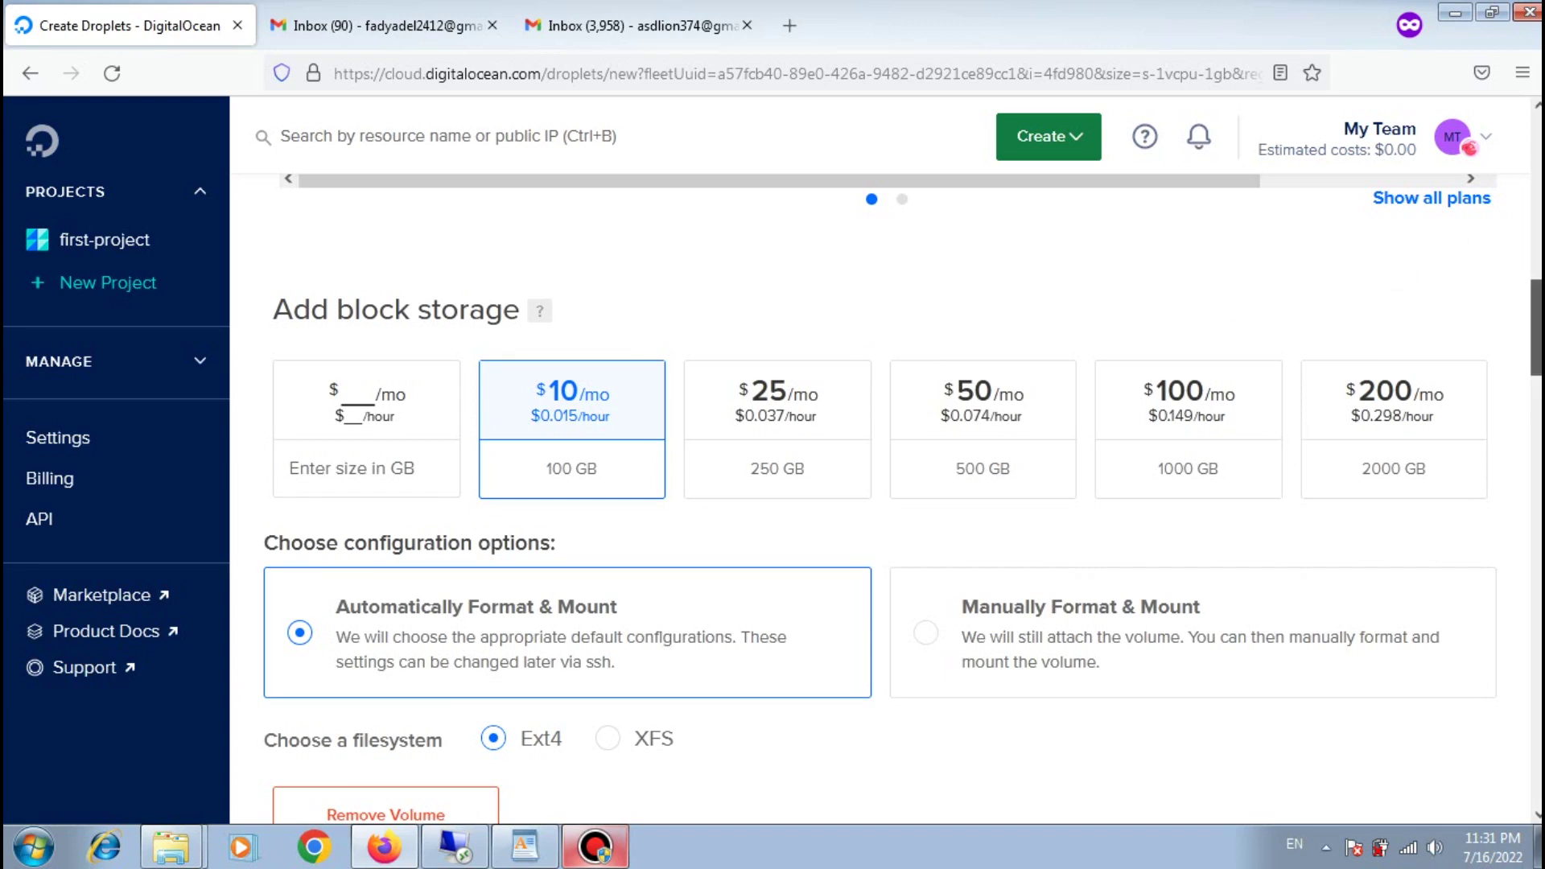
{"action": "scroll", "coordinate": [1536, 338], "scroll_direction": "down", "scroll_amount": 2}
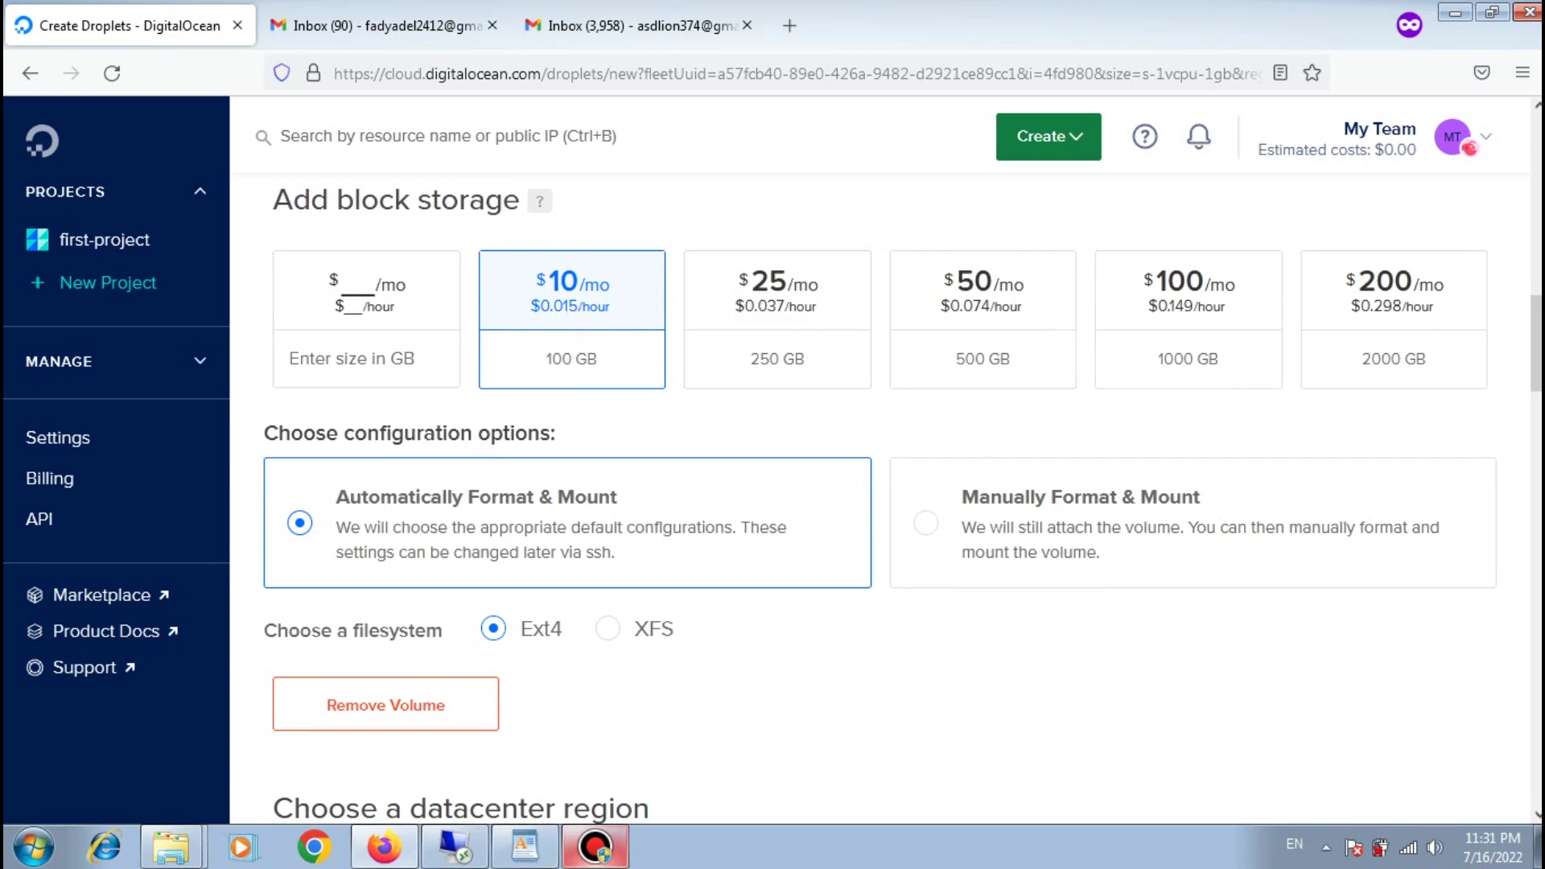
{"action": "scroll", "coordinate": [1538, 362], "scroll_direction": "down", "scroll_amount": 3}
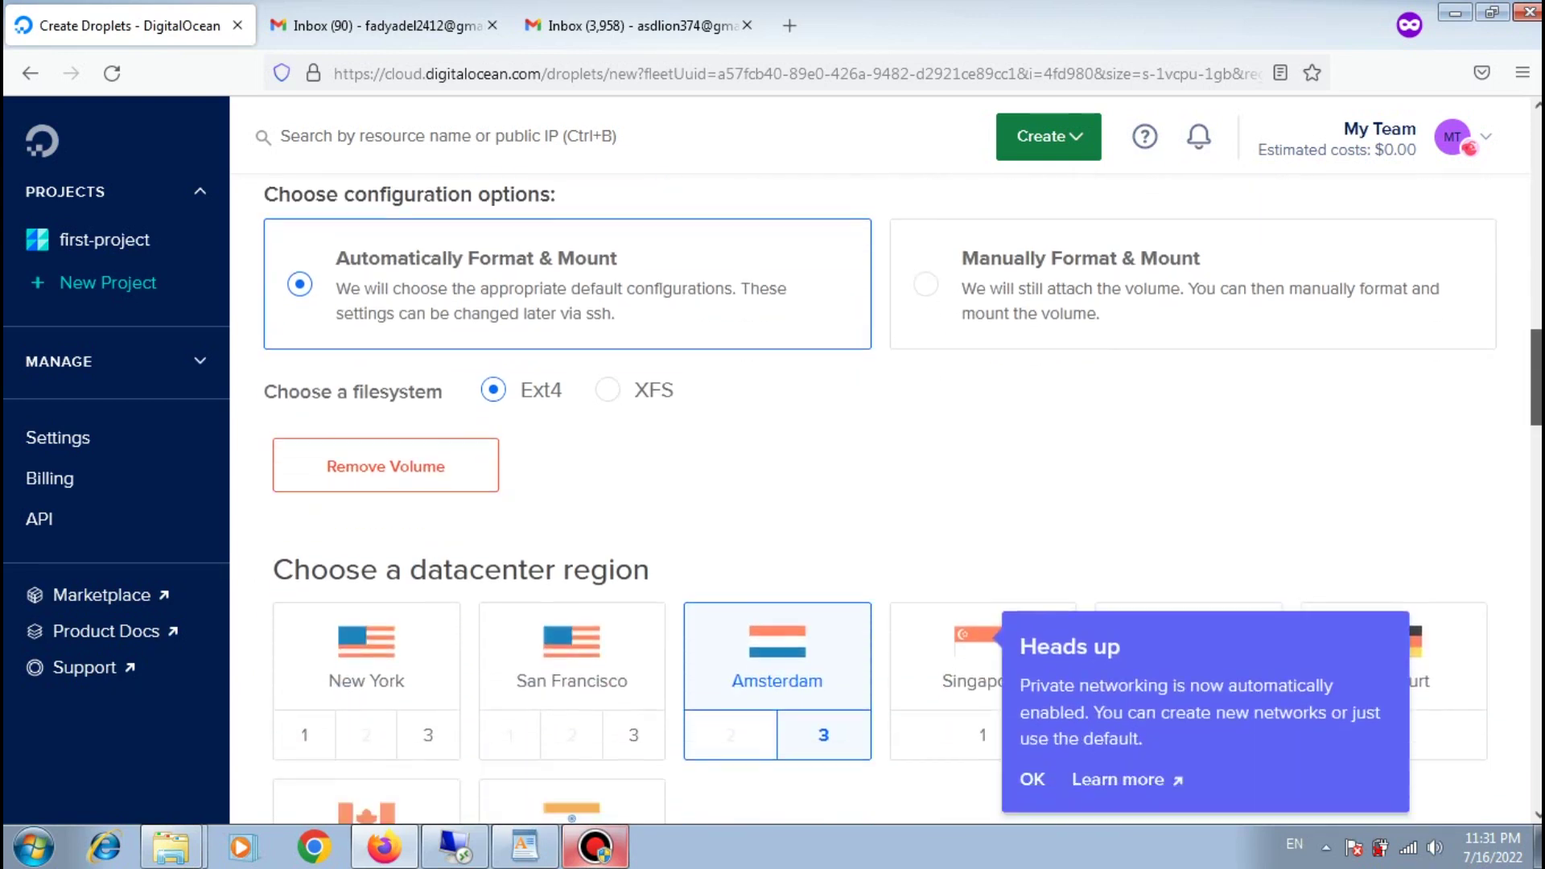
{"action": "scroll", "coordinate": [1538, 378], "scroll_direction": "down", "scroll_amount": 3}
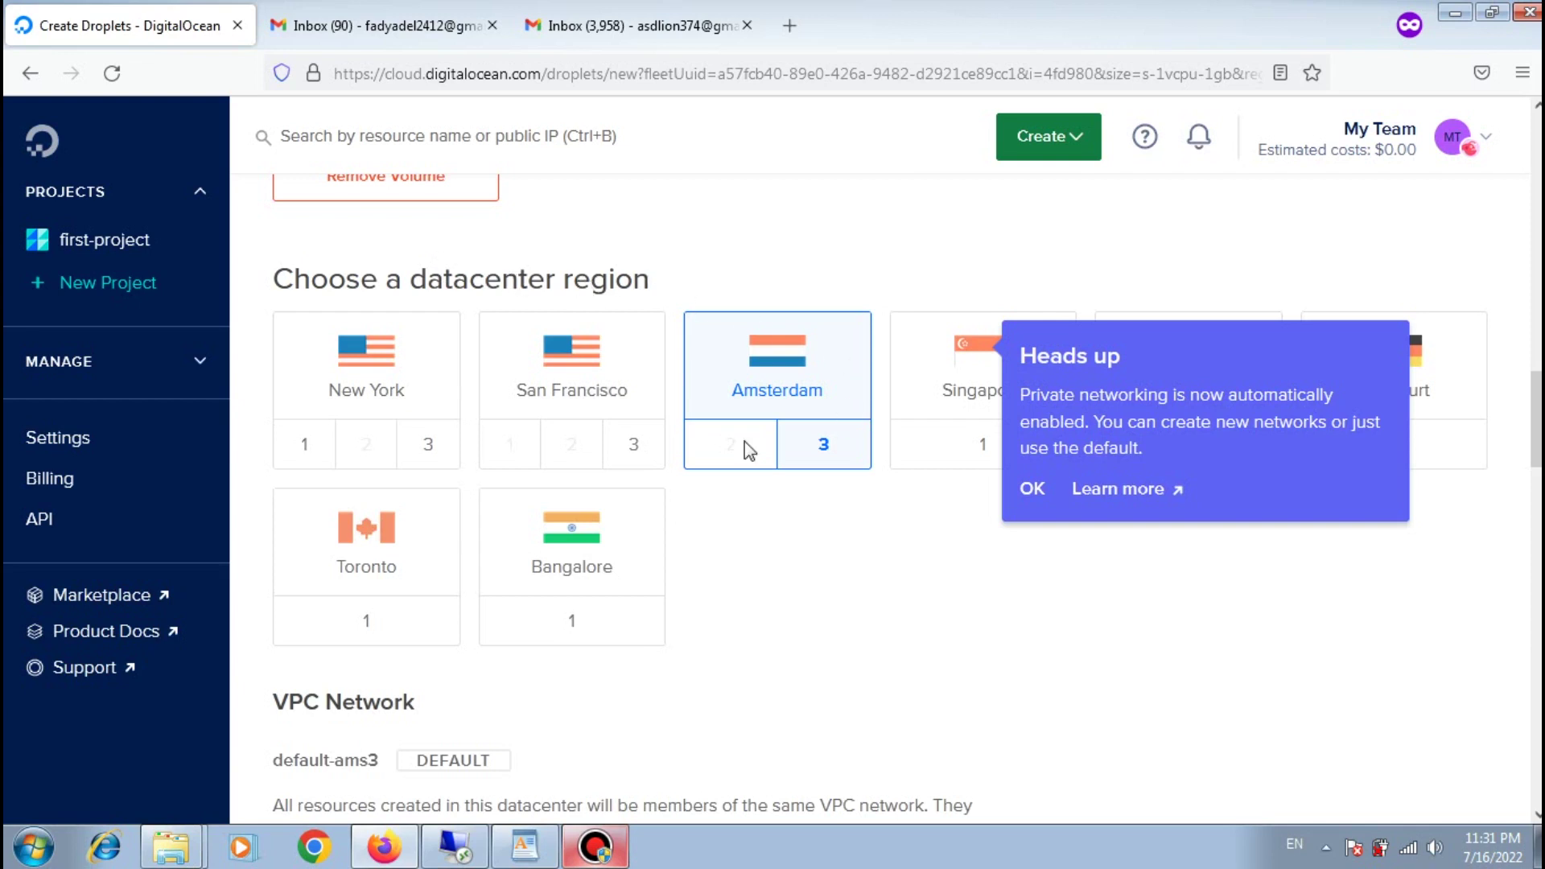
{"action": "left_click", "coordinate": [1033, 489]}
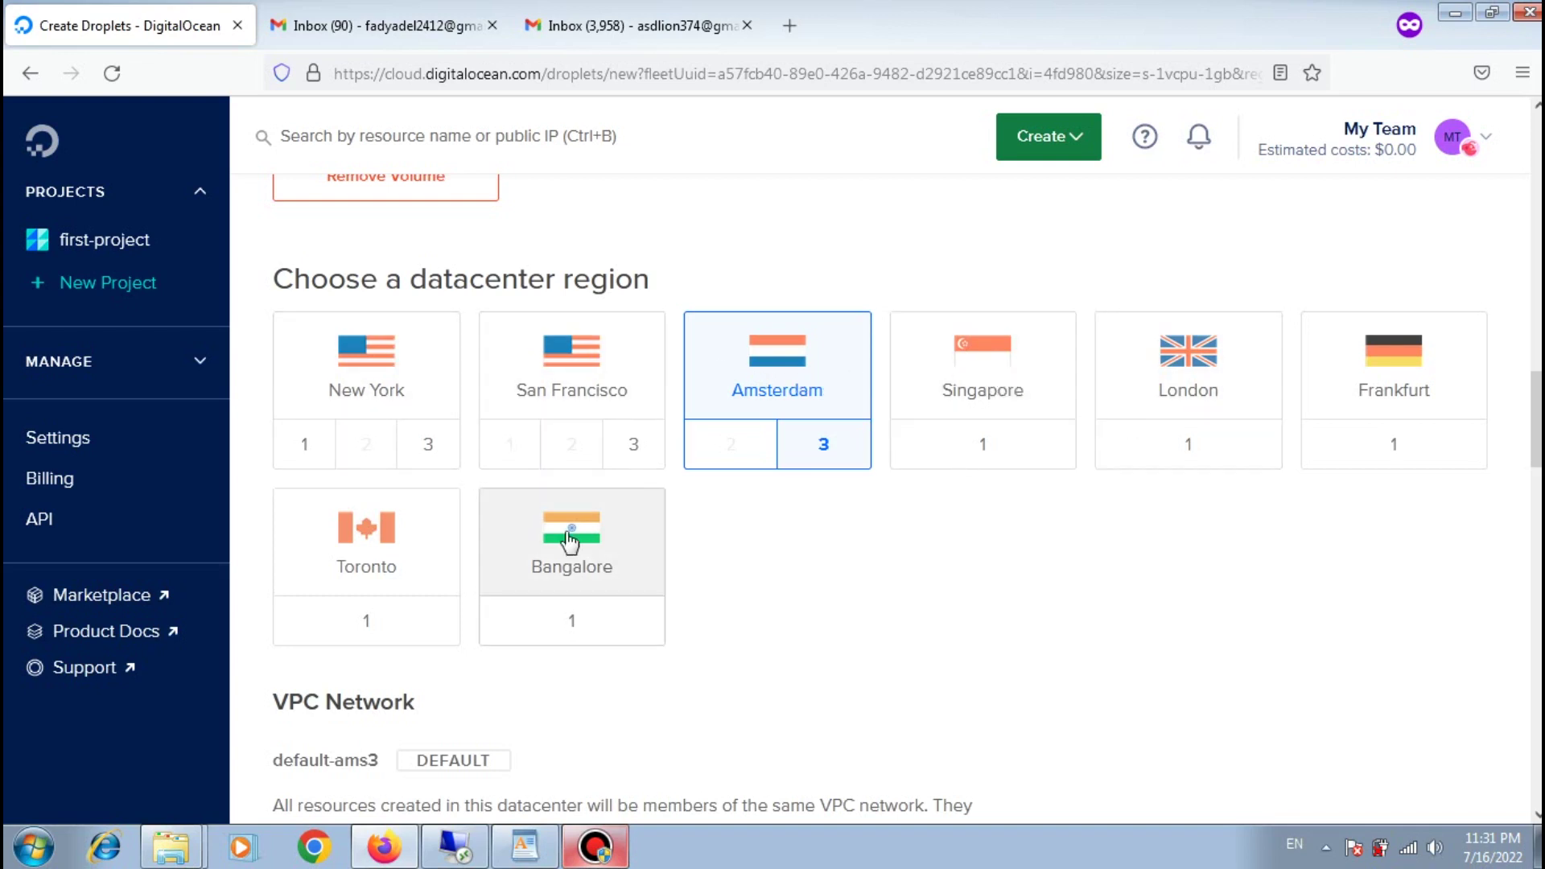
{"action": "scroll", "coordinate": [572, 547], "scroll_direction": "down", "scroll_amount": 1}
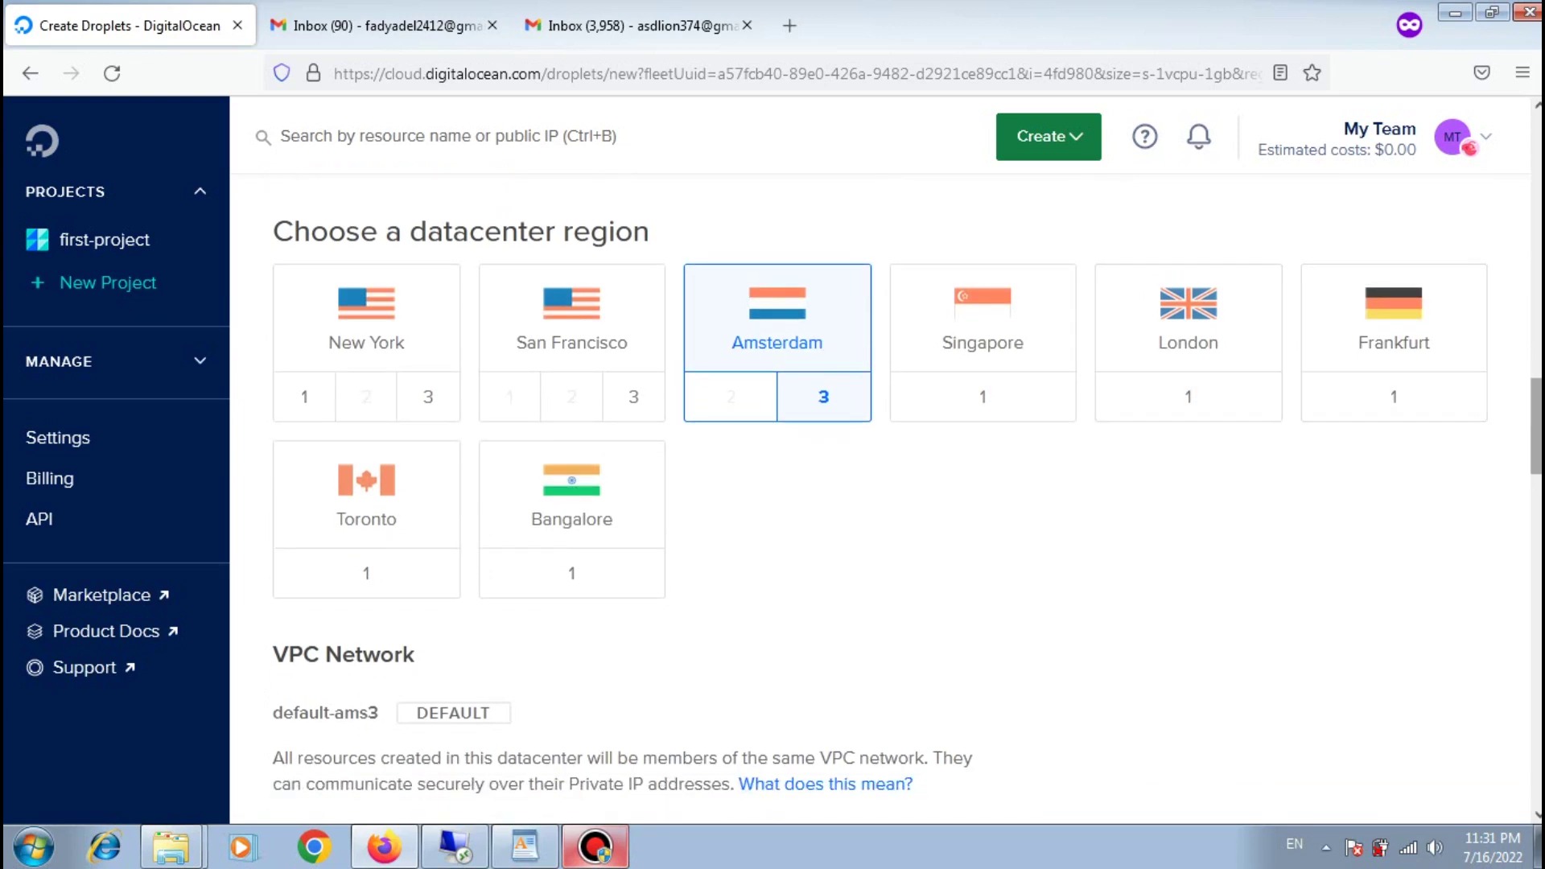
{"action": "left_click_drag", "start_coordinate": [1538, 427], "coordinate": [1537, 518]}
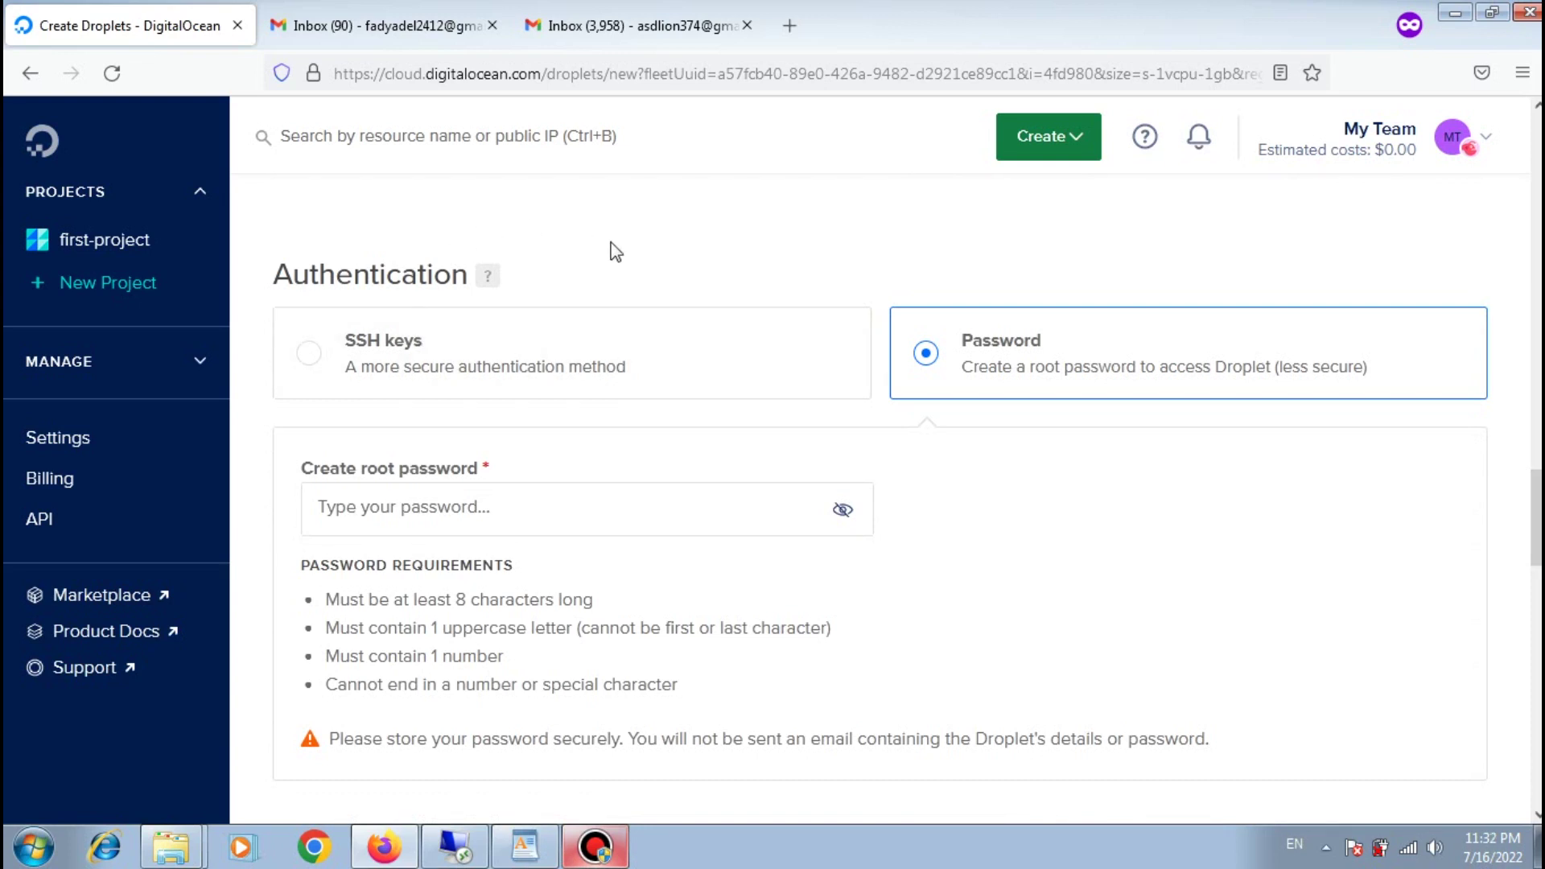
{"action": "left_click", "coordinate": [316, 370]}
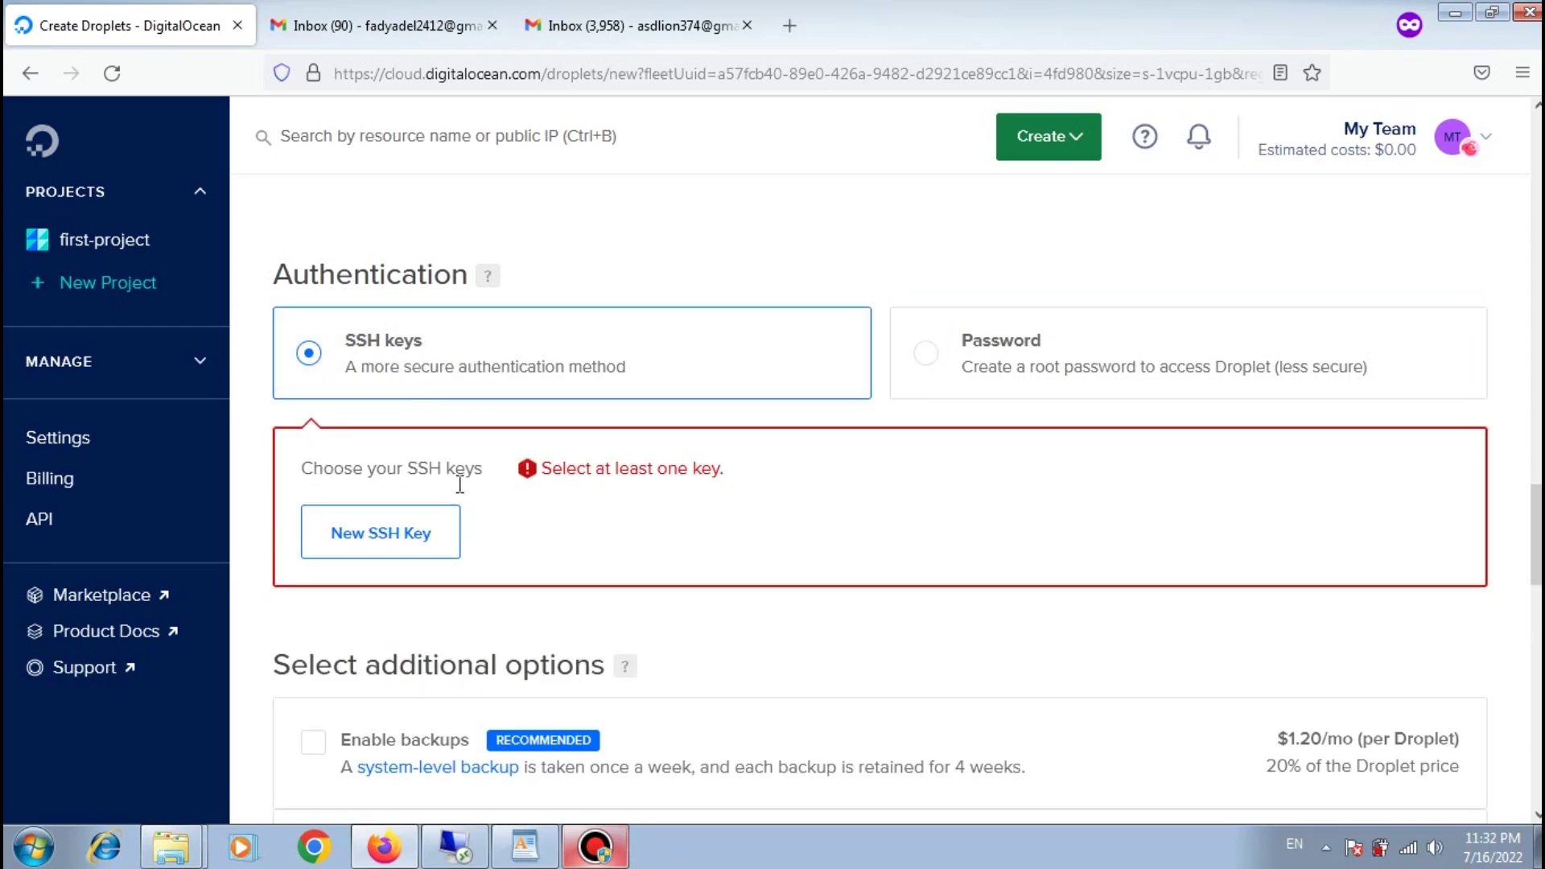
{"action": "left_click", "coordinate": [411, 536]}
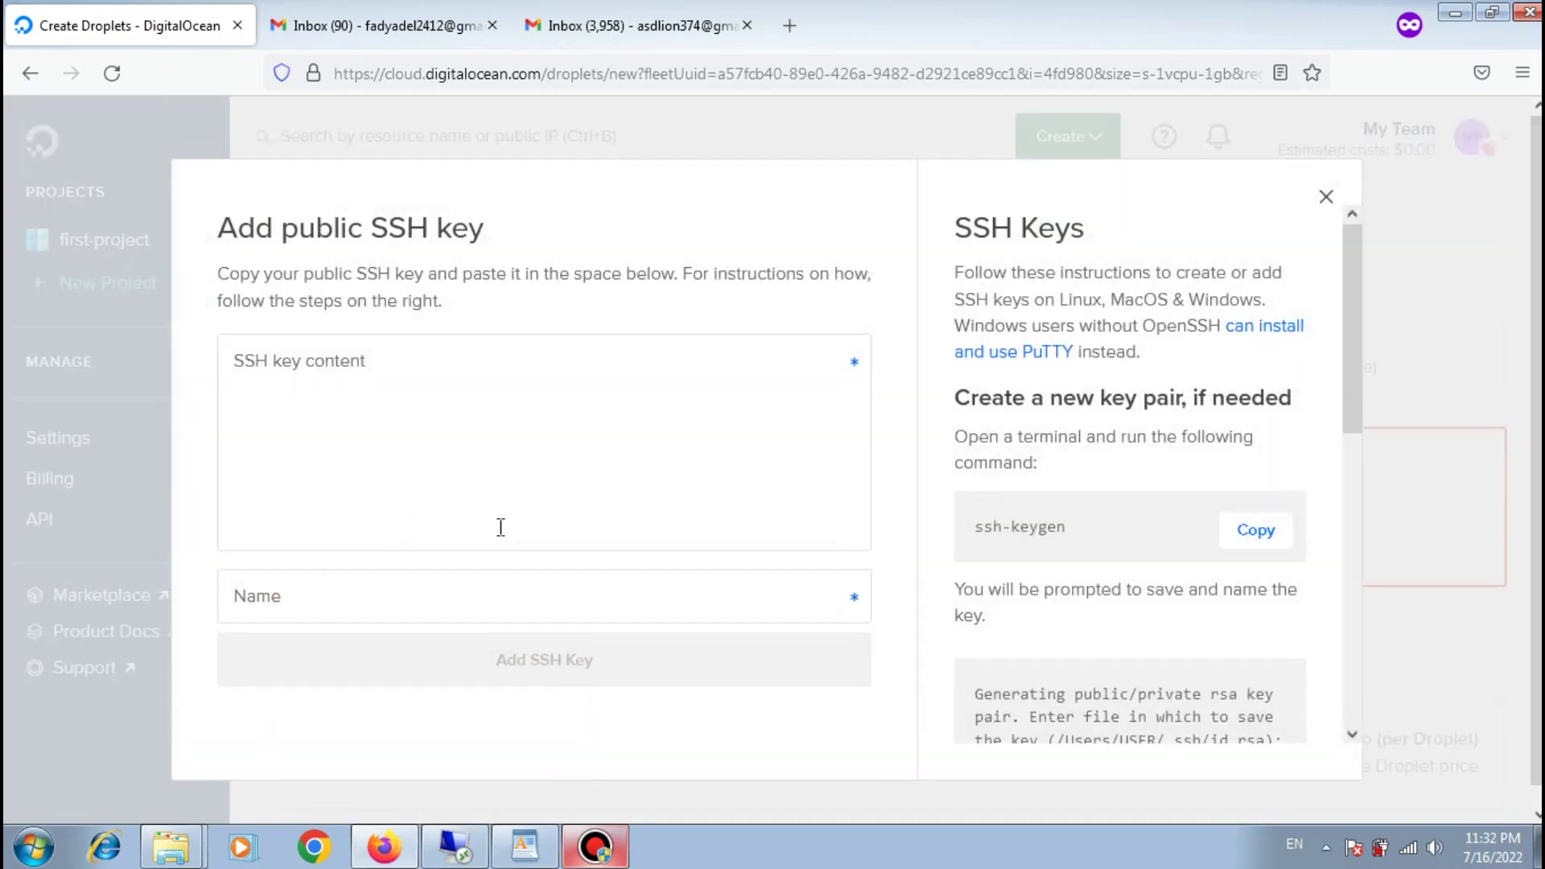
{"action": "left_click", "coordinate": [726, 480]}
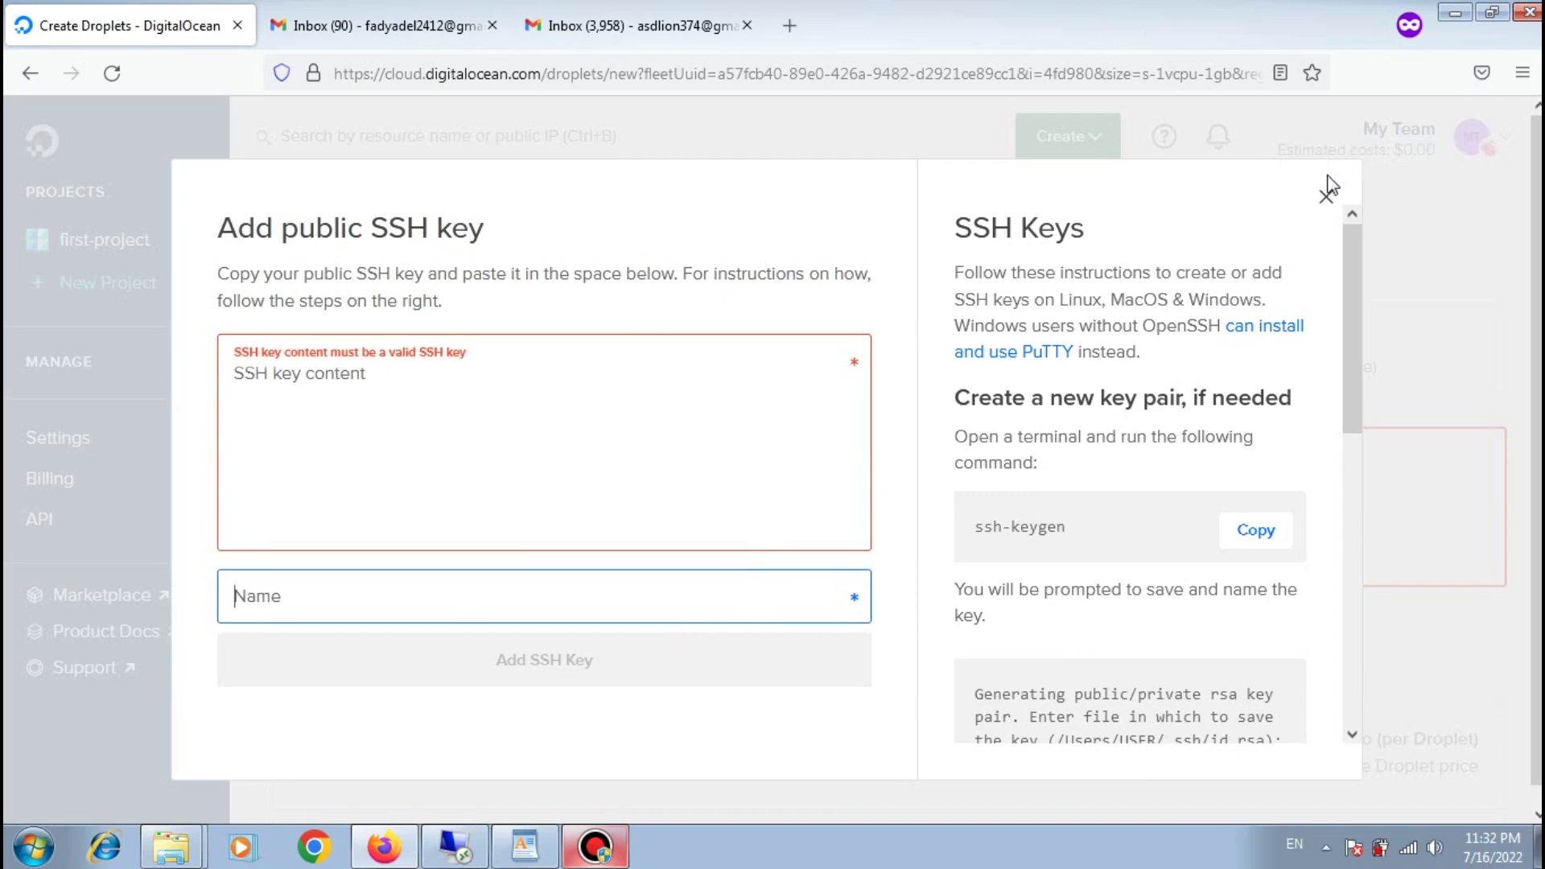
{"action": "left_click", "coordinate": [1325, 198]}
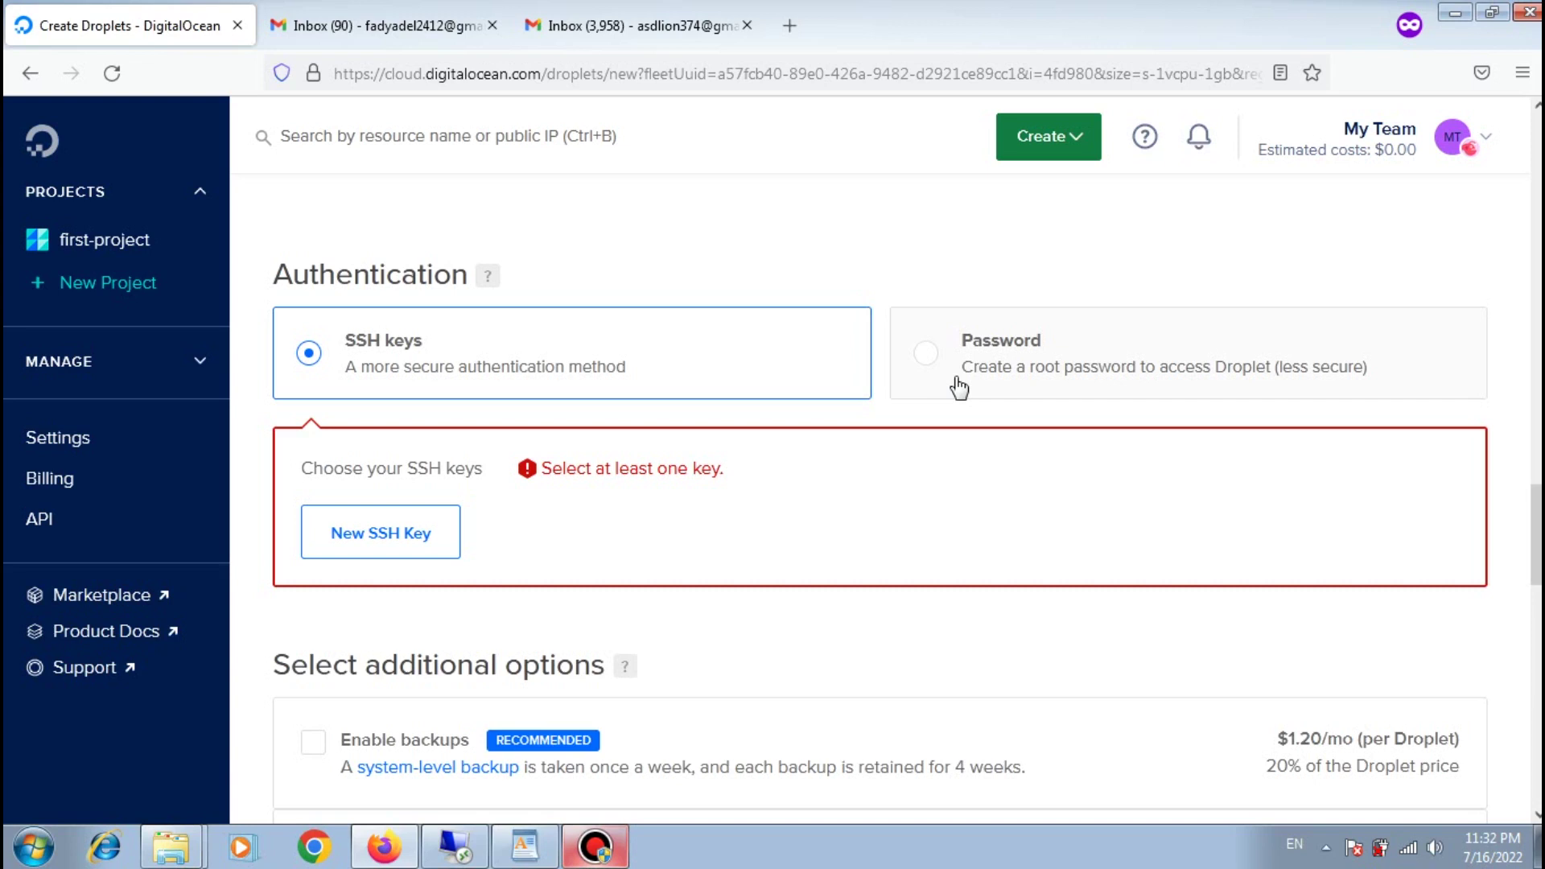
{"action": "left_click", "coordinate": [954, 387]}
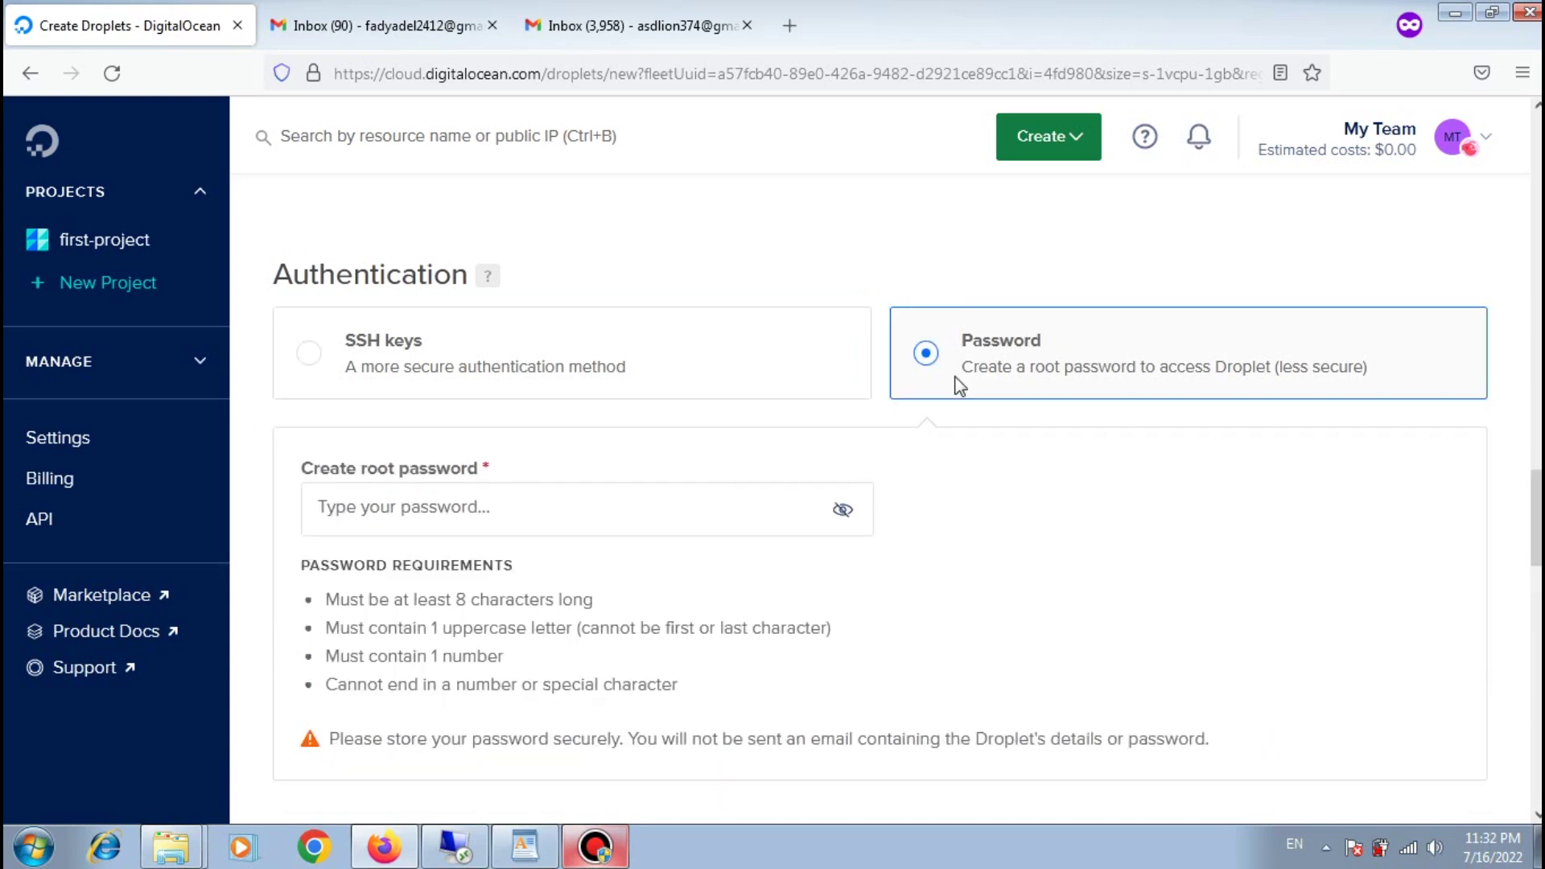
{"action": "left_click", "coordinate": [528, 520]}
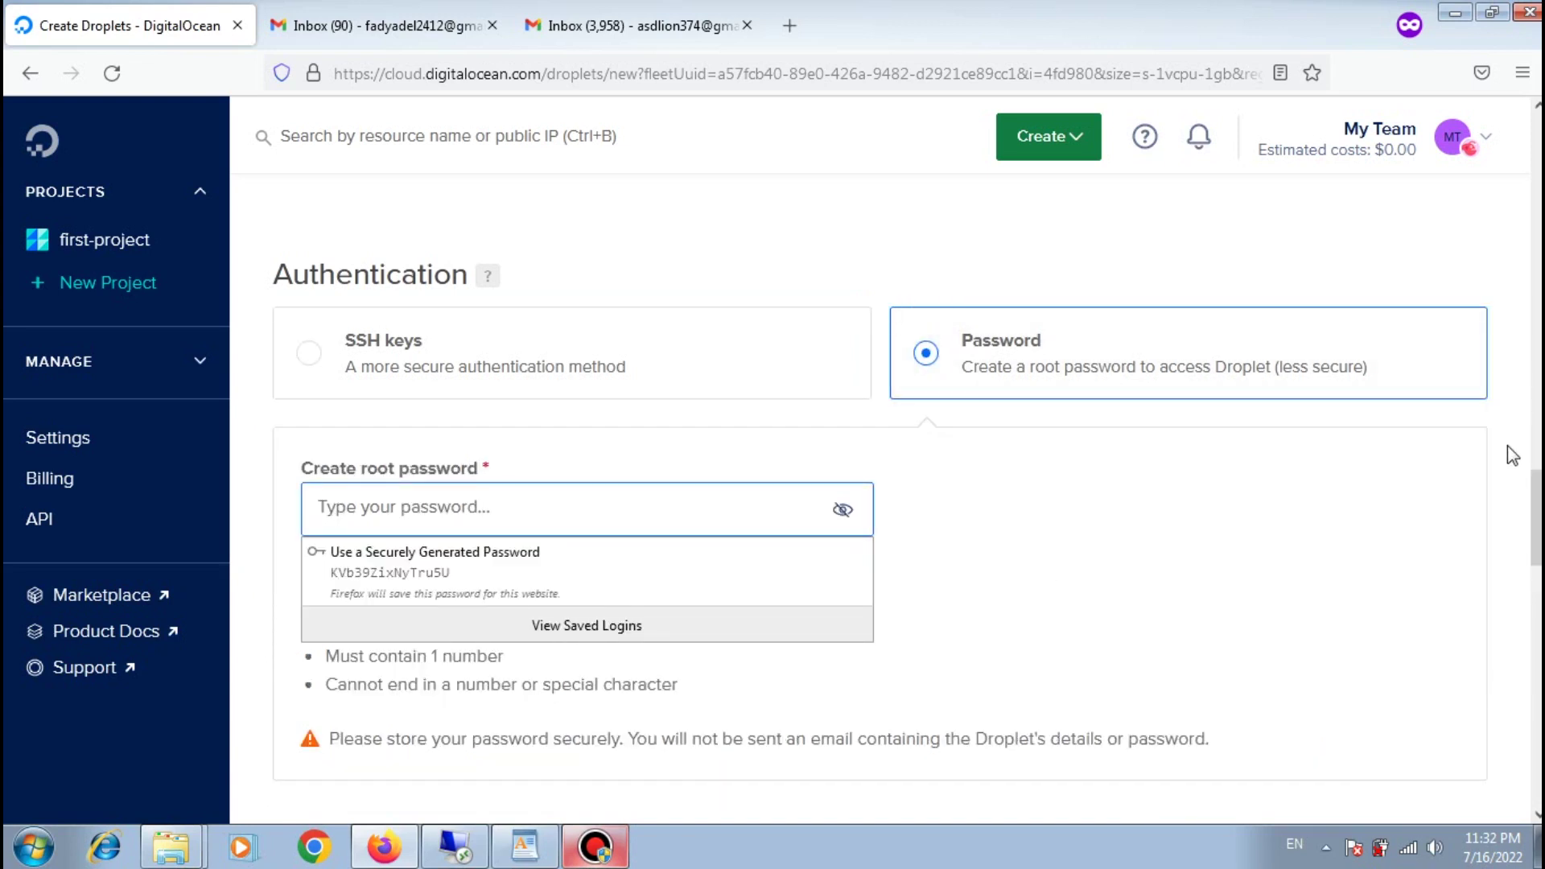
{"action": "left_click", "coordinate": [1538, 499]}
{"action": "left_click_drag", "start_coordinate": [1537, 499], "coordinate": [1537, 518]}
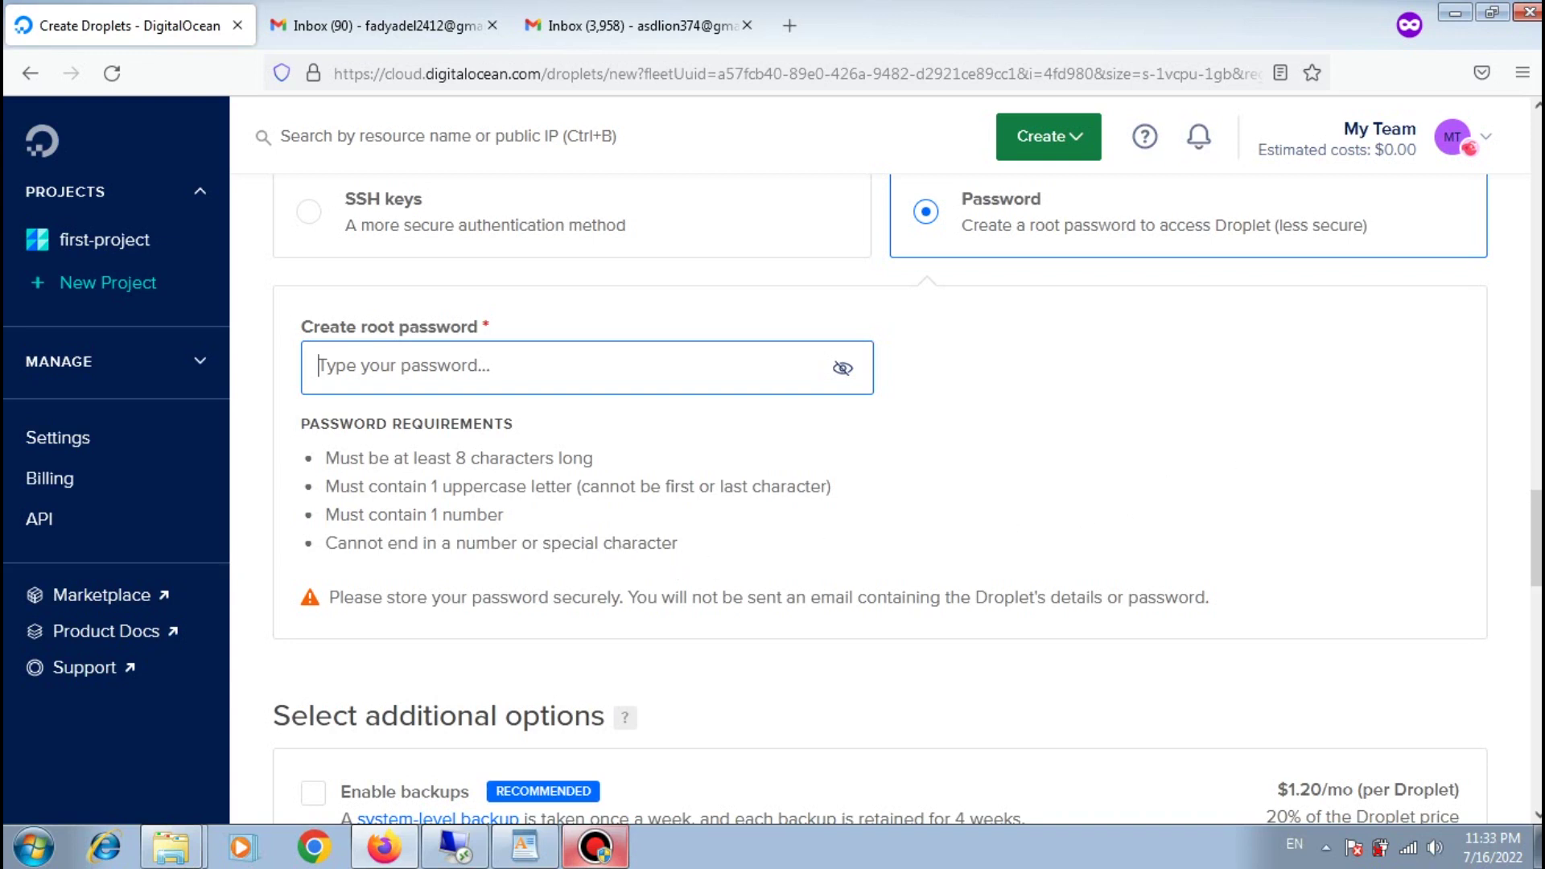
{"action": "scroll", "coordinate": [403, 243], "scroll_direction": "down", "scroll_amount": 5}
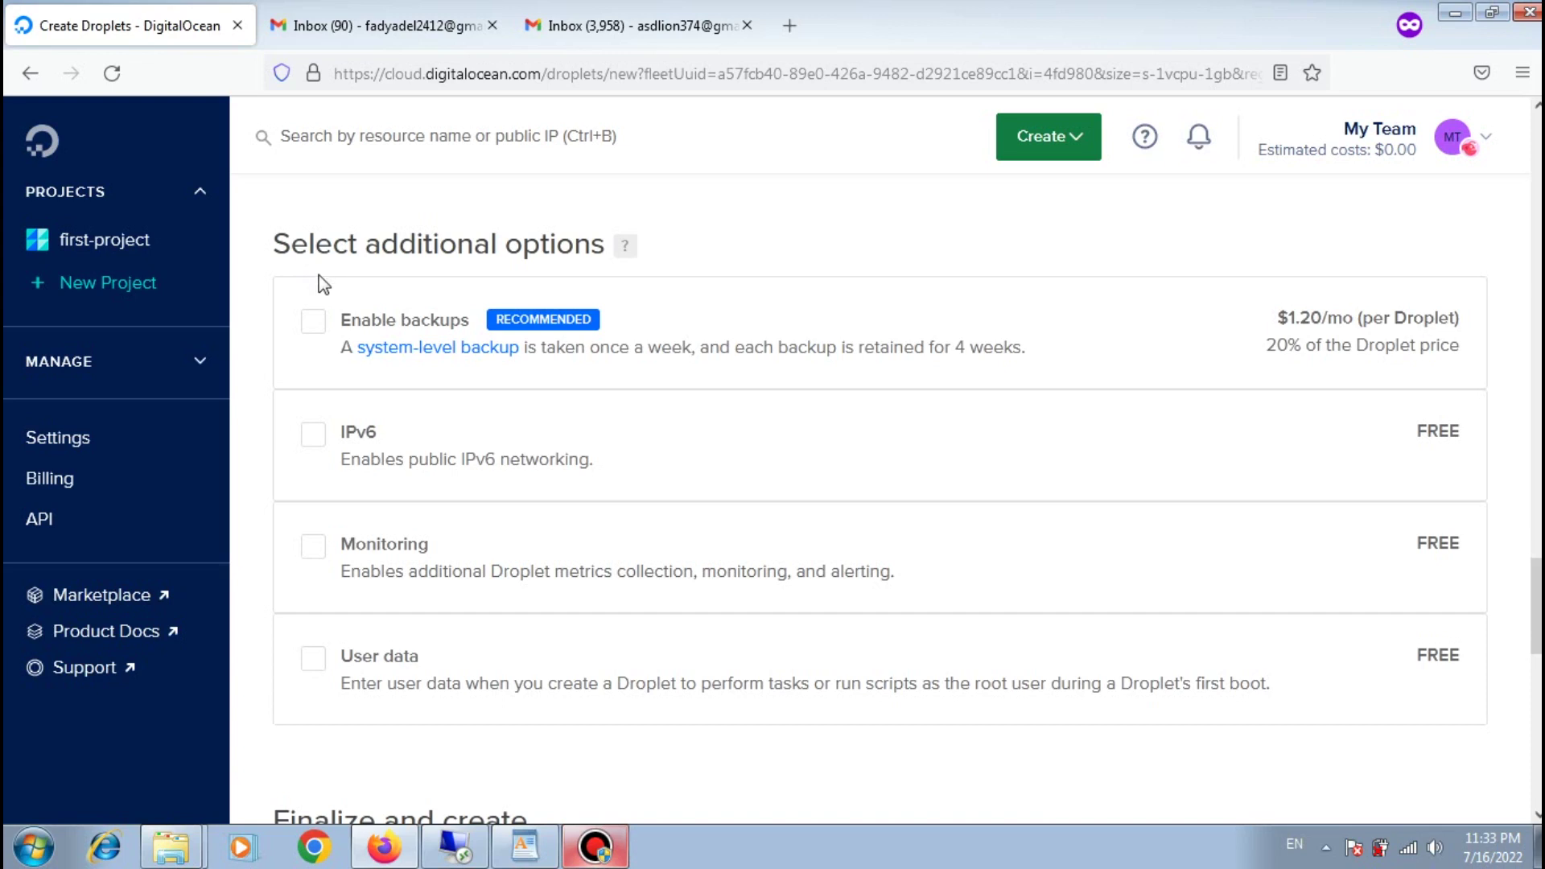
{"action": "left_click", "coordinate": [315, 323]}
{"action": "left_click", "coordinate": [315, 323]}
{"action": "left_click", "coordinate": [315, 435]}
{"action": "left_click", "coordinate": [314, 435]}
{"action": "scroll", "coordinate": [1535, 603], "scroll_direction": "down", "scroll_amount": 7}
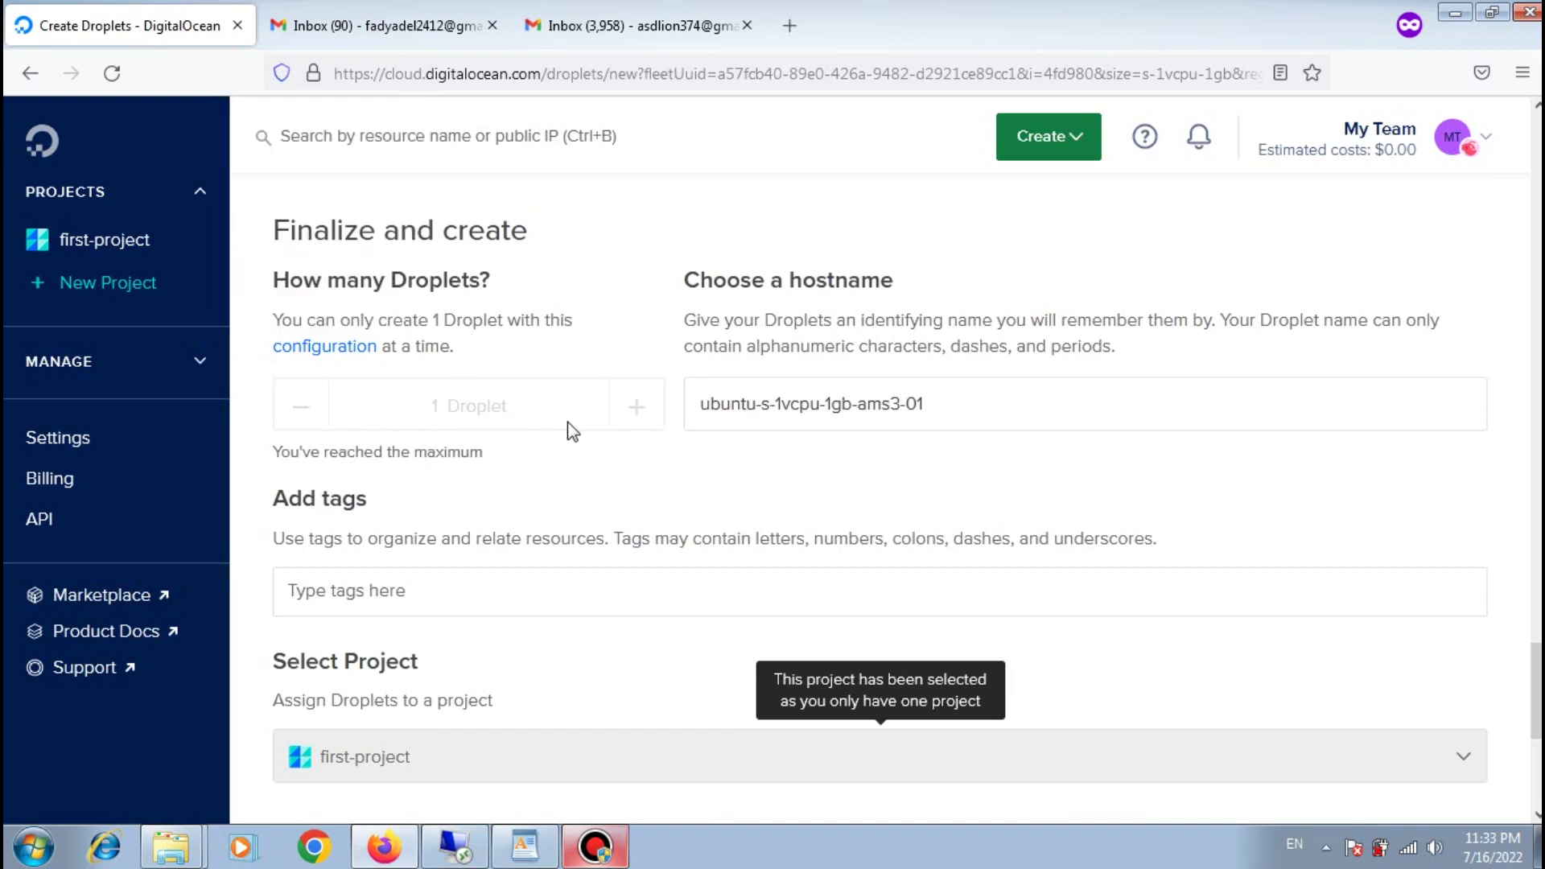
{"action": "triple_click", "coordinate": [783, 409]}
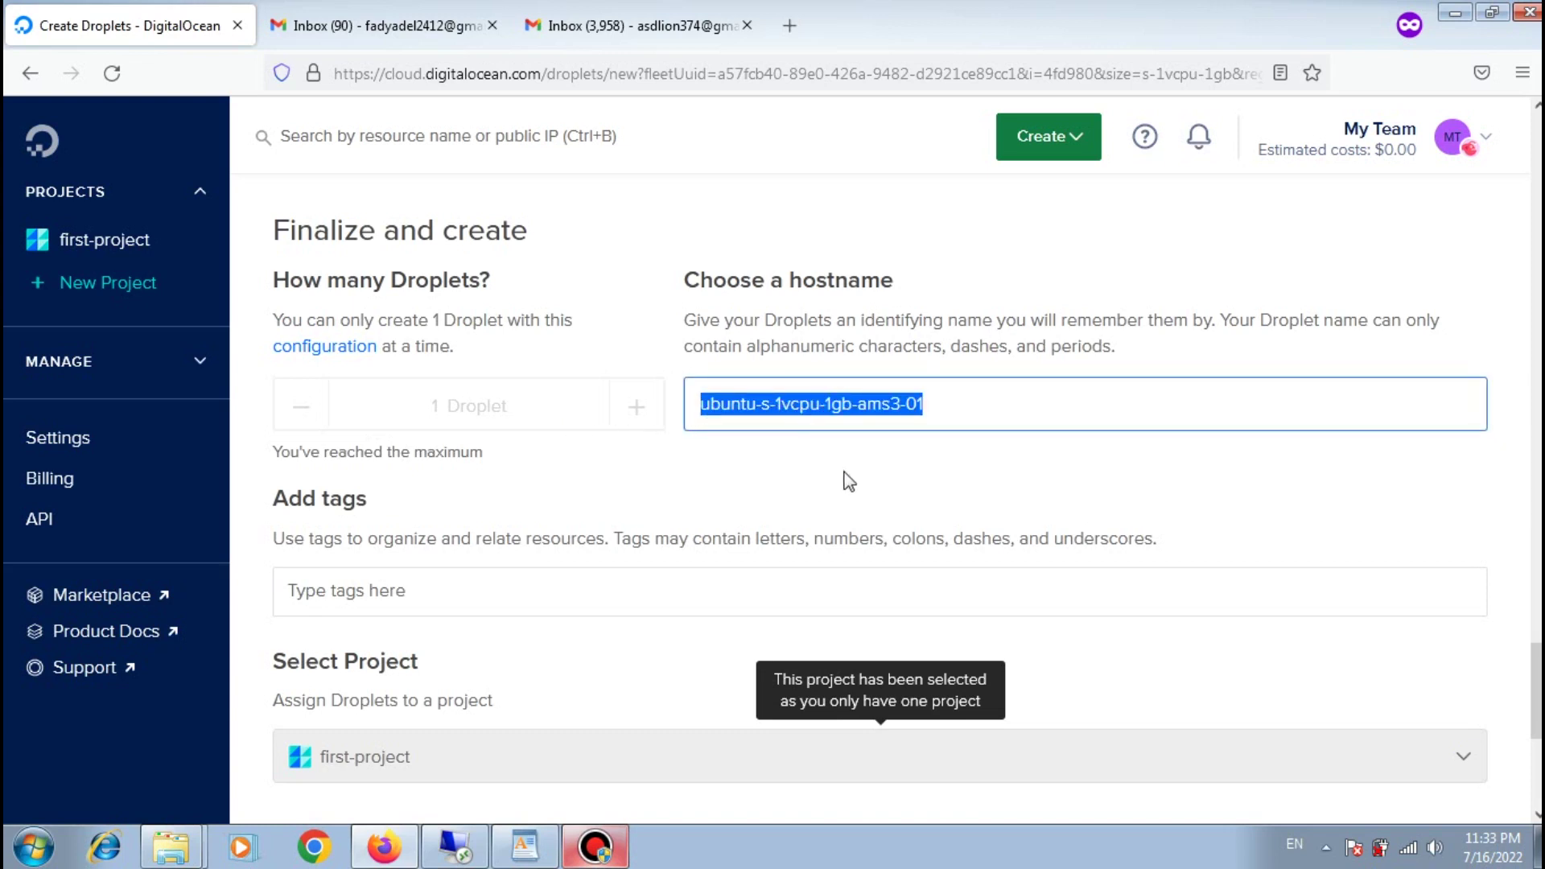
{"action": "left_click", "coordinate": [365, 608]}
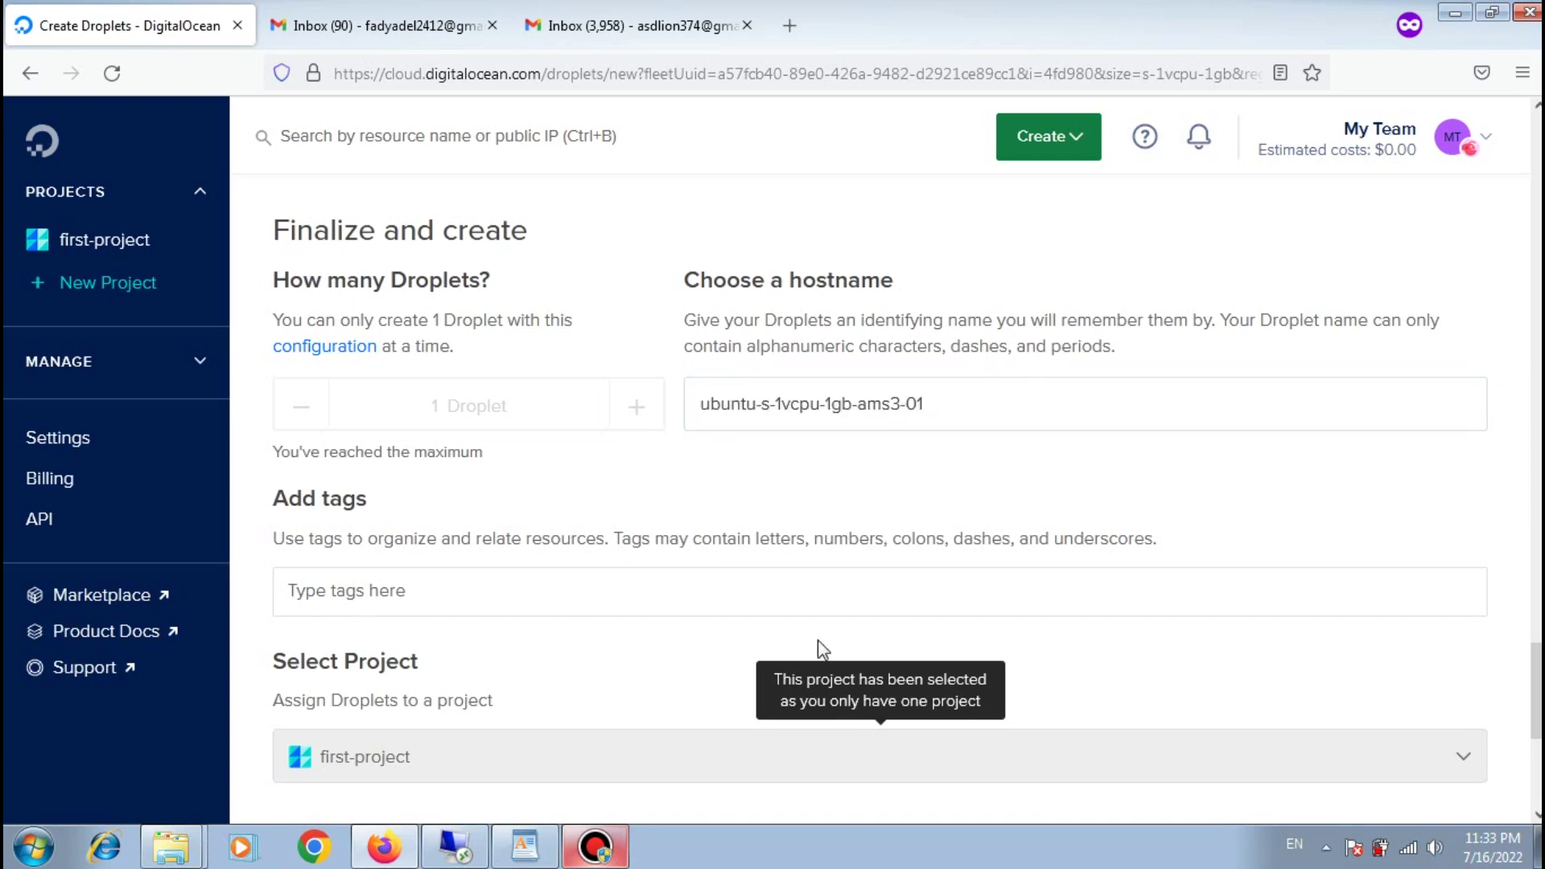
{"action": "scroll", "coordinate": [881, 757], "scroll_direction": "down", "scroll_amount": 3}
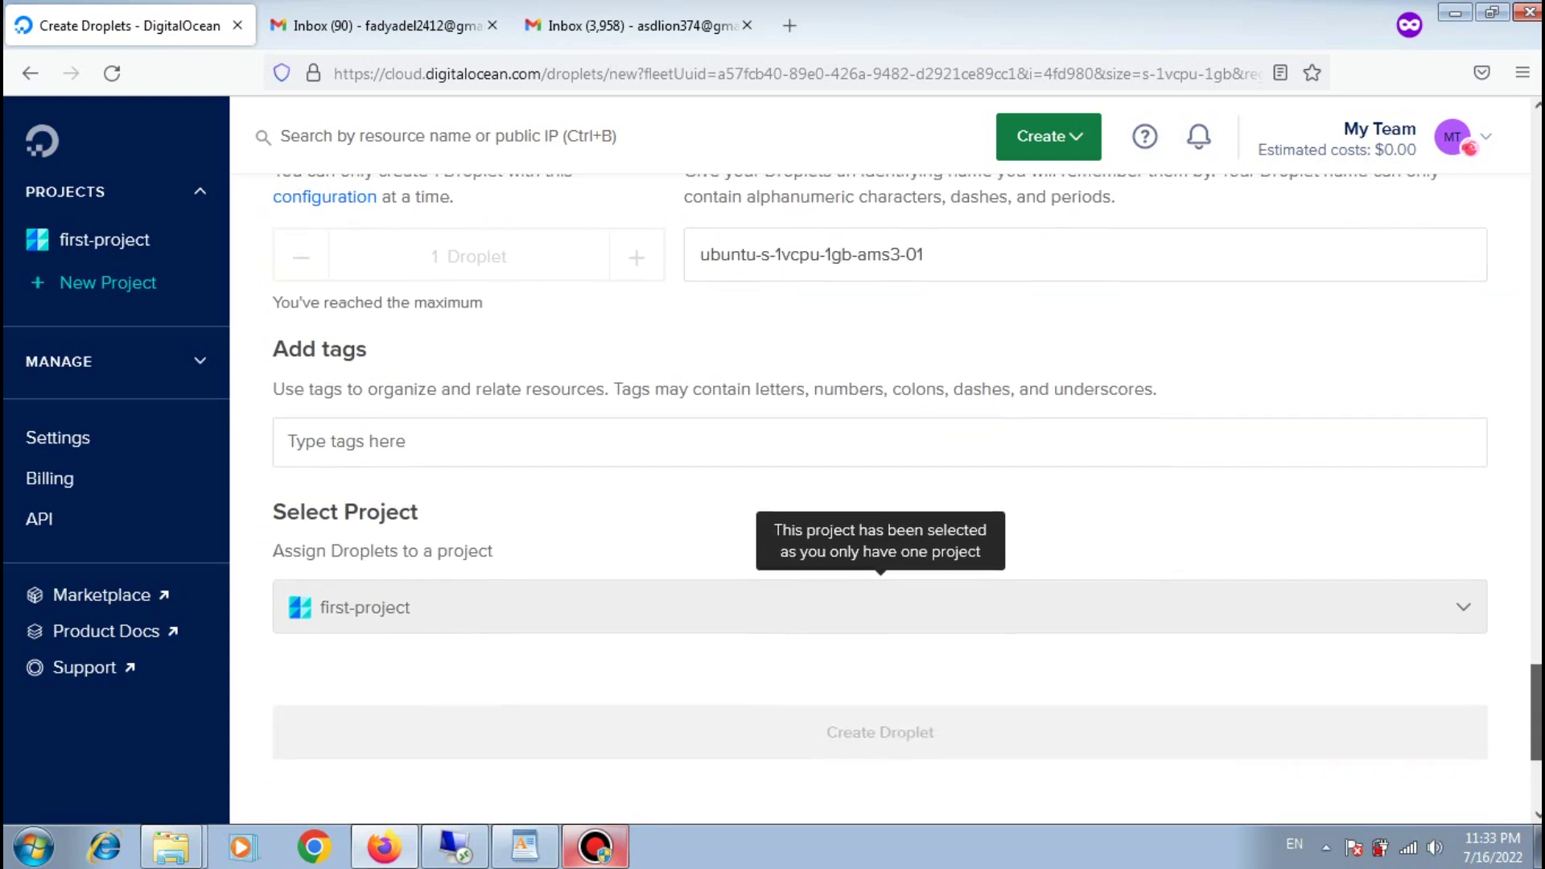
{"action": "left_click_drag", "start_coordinate": [1536, 723], "coordinate": [1539, 281]}
Step: Remove the block storage volume and choose the New York 1 datacenter
{"action": "scroll", "coordinate": [441, 309], "scroll_direction": "down", "scroll_amount": 5}
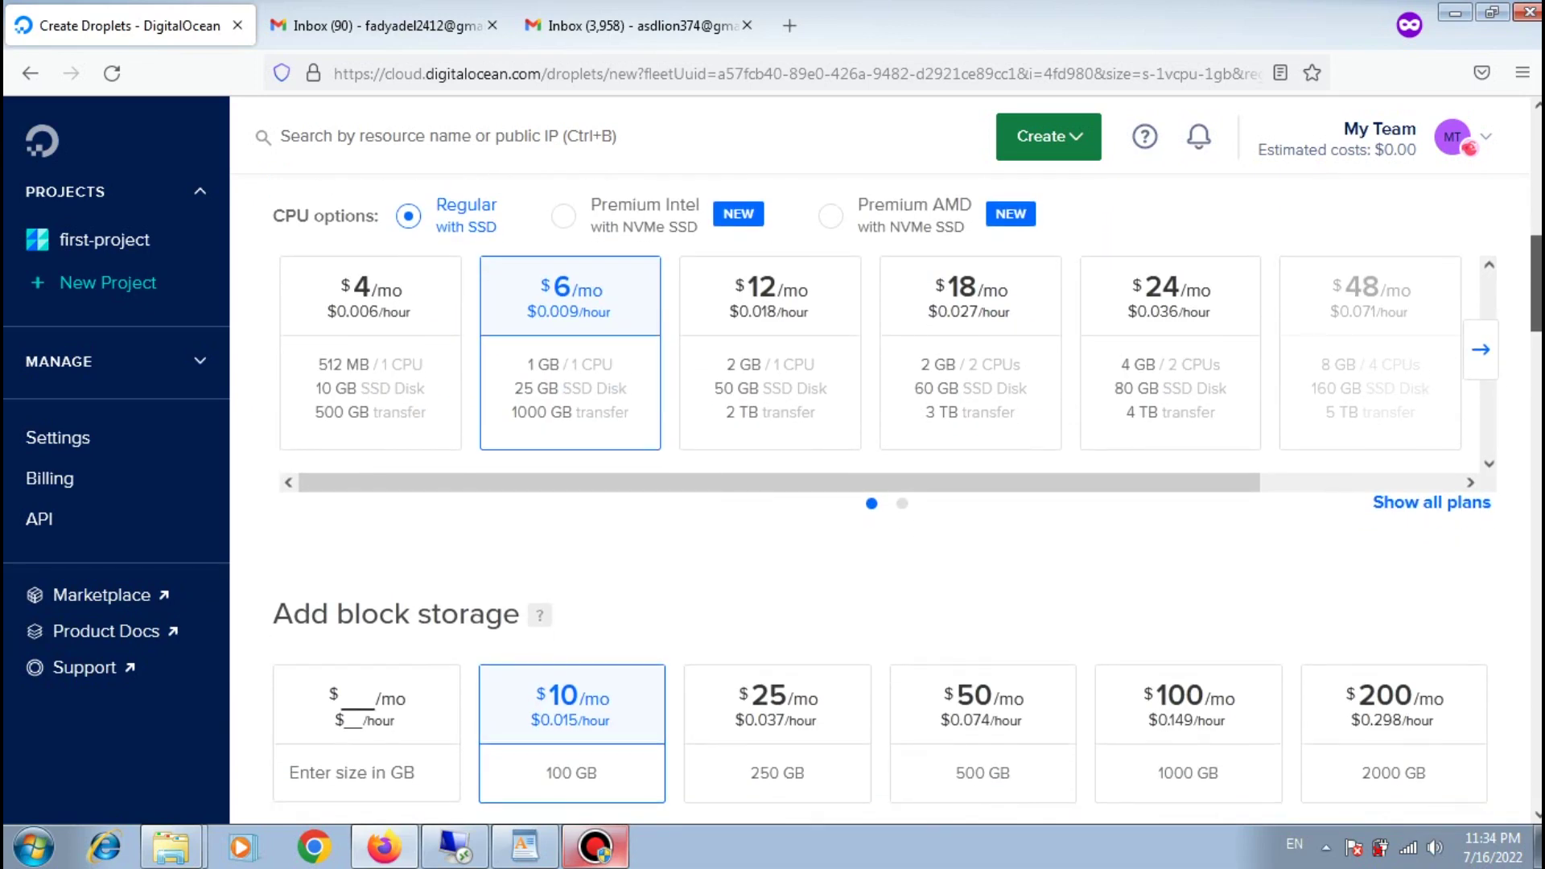
{"action": "left_click", "coordinate": [346, 358]}
{"action": "left_click_drag", "start_coordinate": [1537, 342], "coordinate": [1537, 360]}
{"action": "scroll", "coordinate": [449, 510], "scroll_direction": "down", "scroll_amount": 3}
{"action": "scroll", "coordinate": [450, 510], "scroll_direction": "up", "scroll_amount": 1}
{"action": "left_click", "coordinate": [449, 509]}
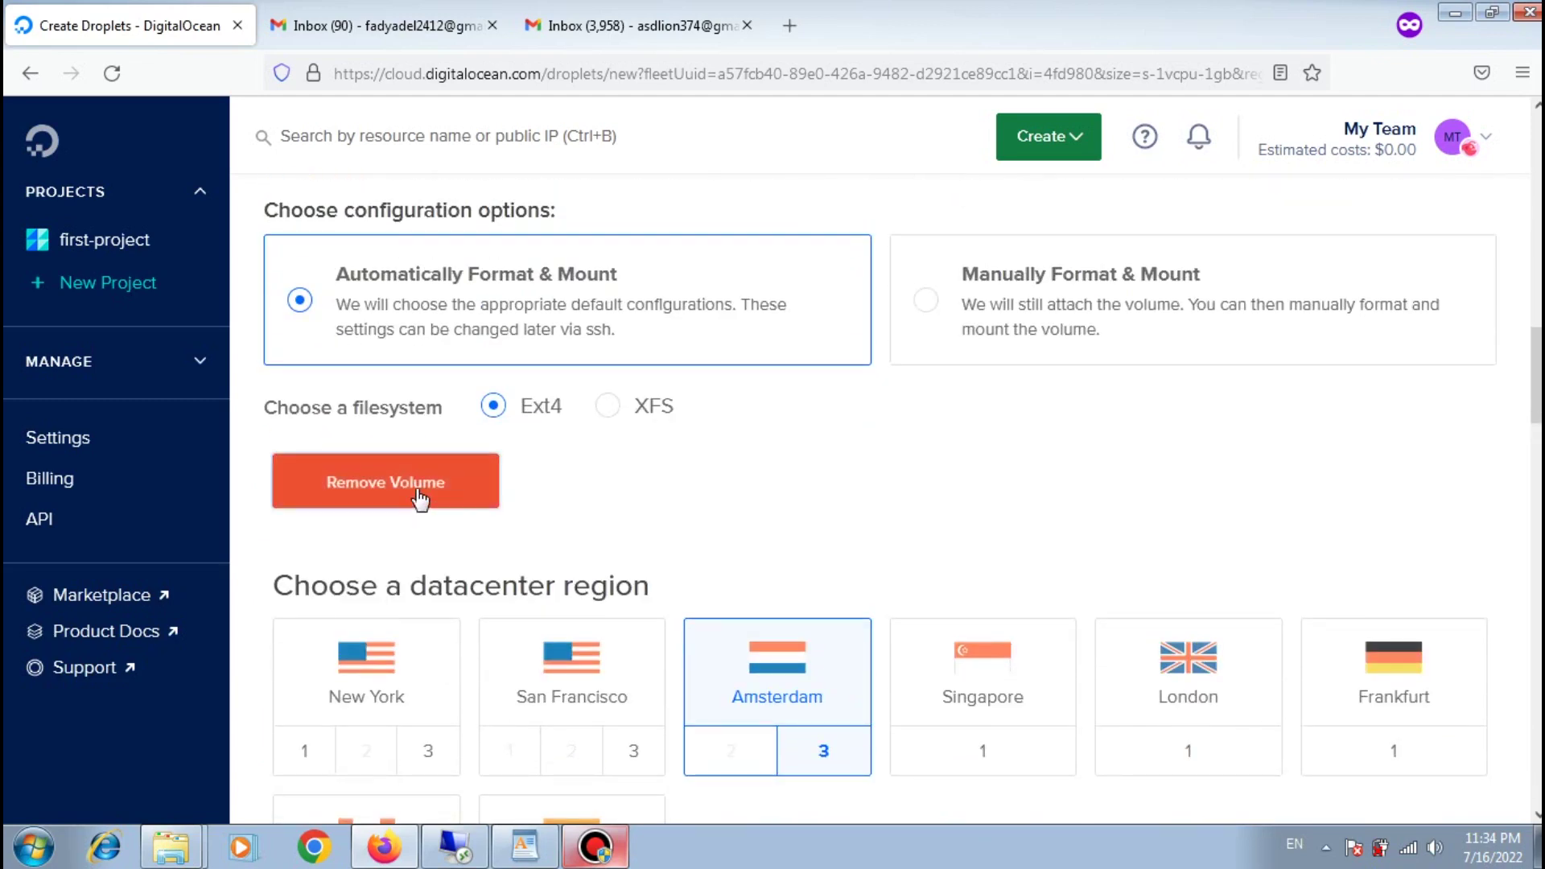
{"action": "scroll", "coordinate": [940, 581], "scroll_direction": "up", "scroll_amount": 2}
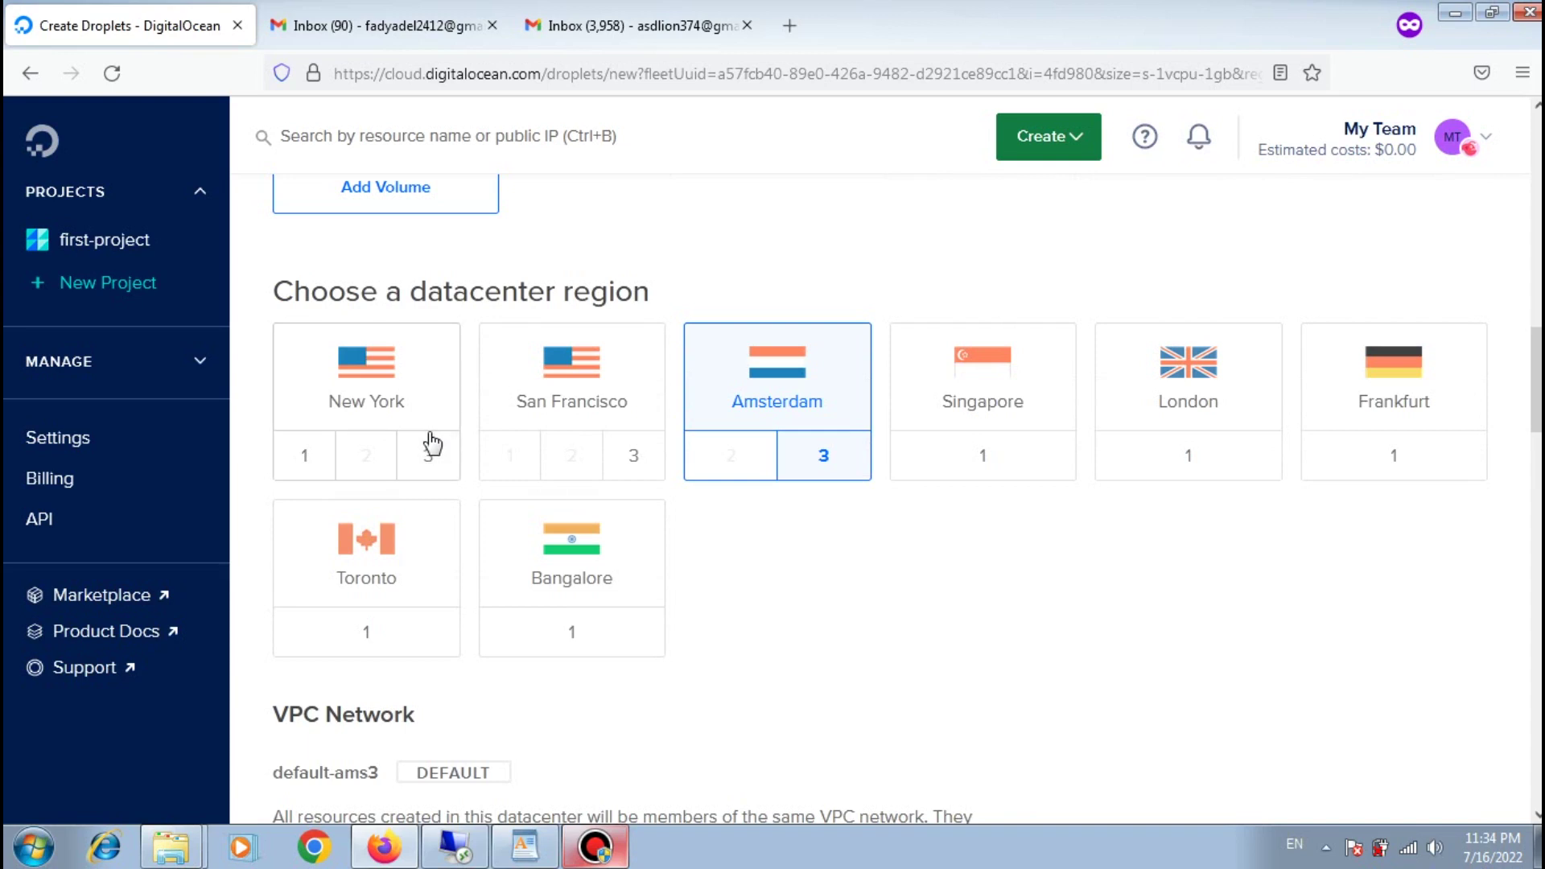
{"action": "left_click", "coordinate": [367, 403]}
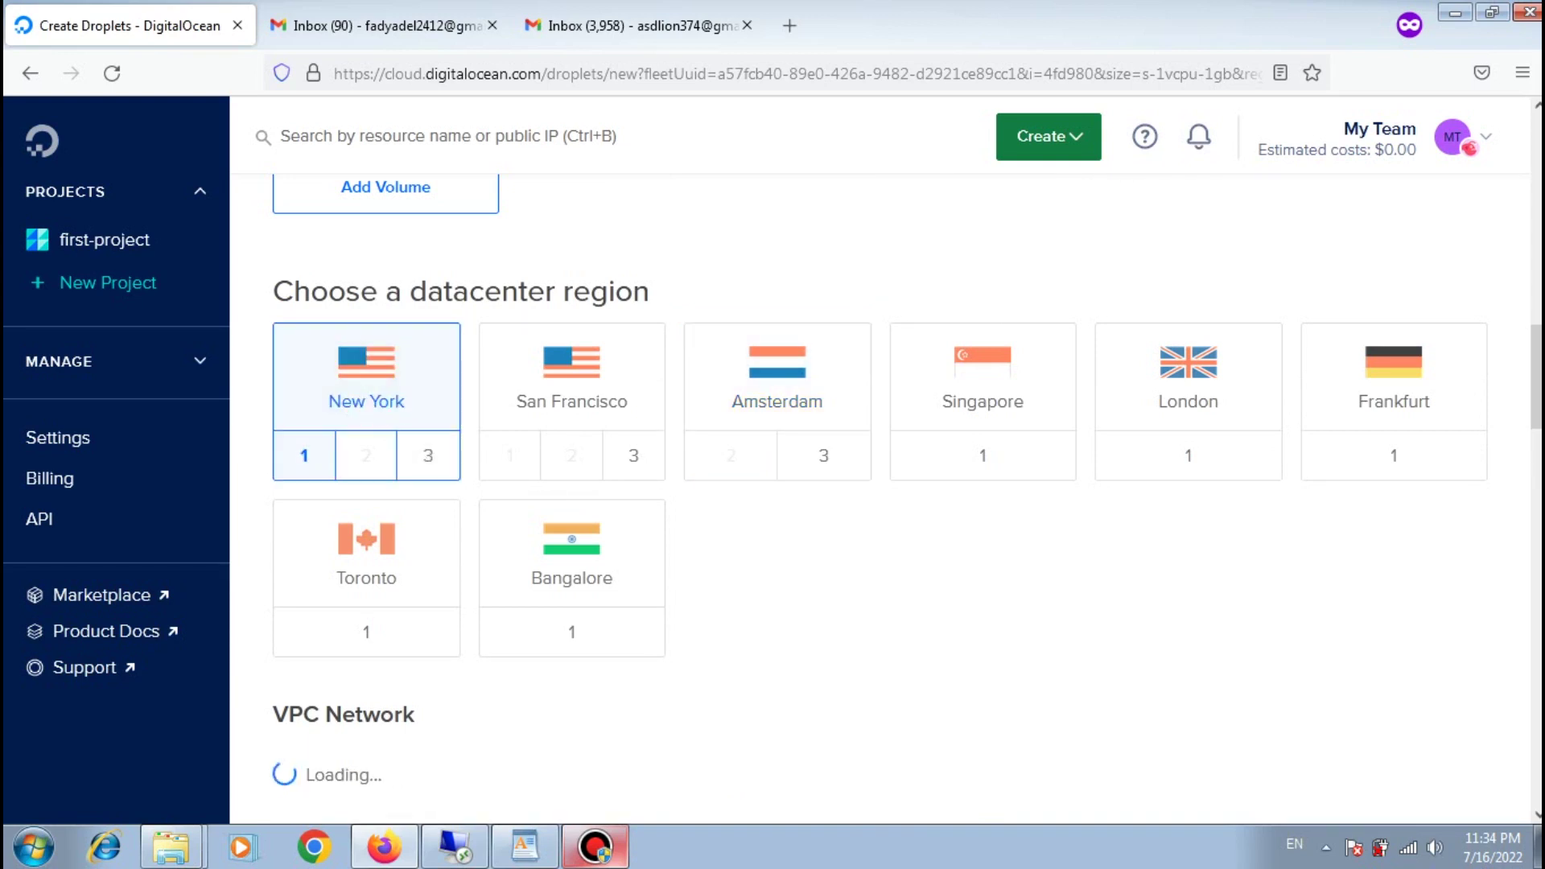
Step: Enter a root password that meets all four password requirements
{"action": "scroll", "coordinate": [366, 402], "scroll_direction": "down", "scroll_amount": 4}
{"action": "scroll", "coordinate": [1019, 432], "scroll_direction": "down", "scroll_amount": 4}
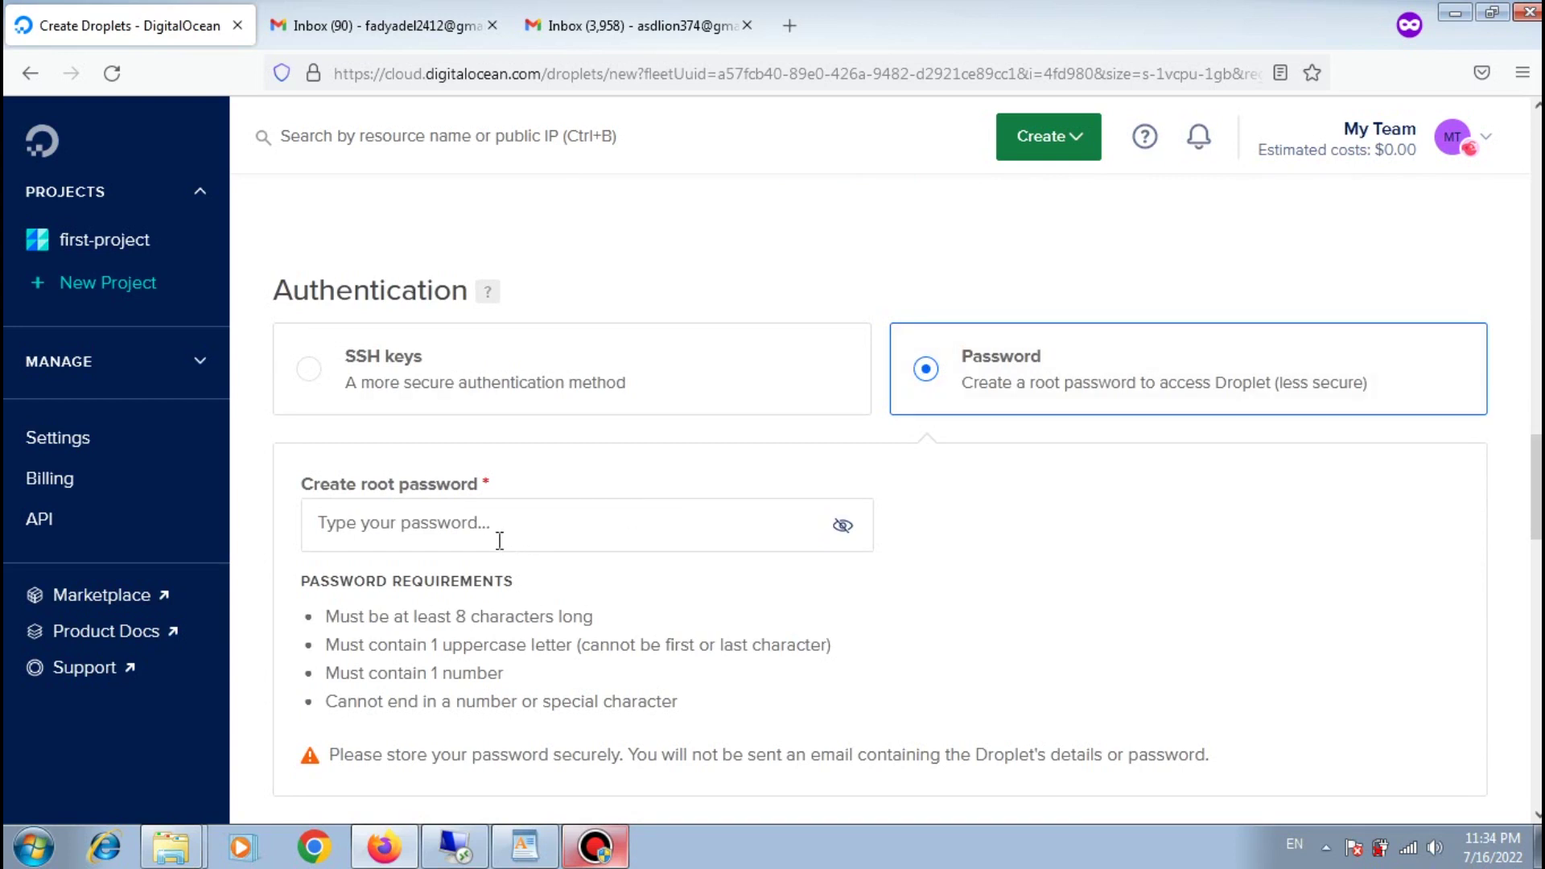
{"action": "left_click", "coordinate": [496, 543]}
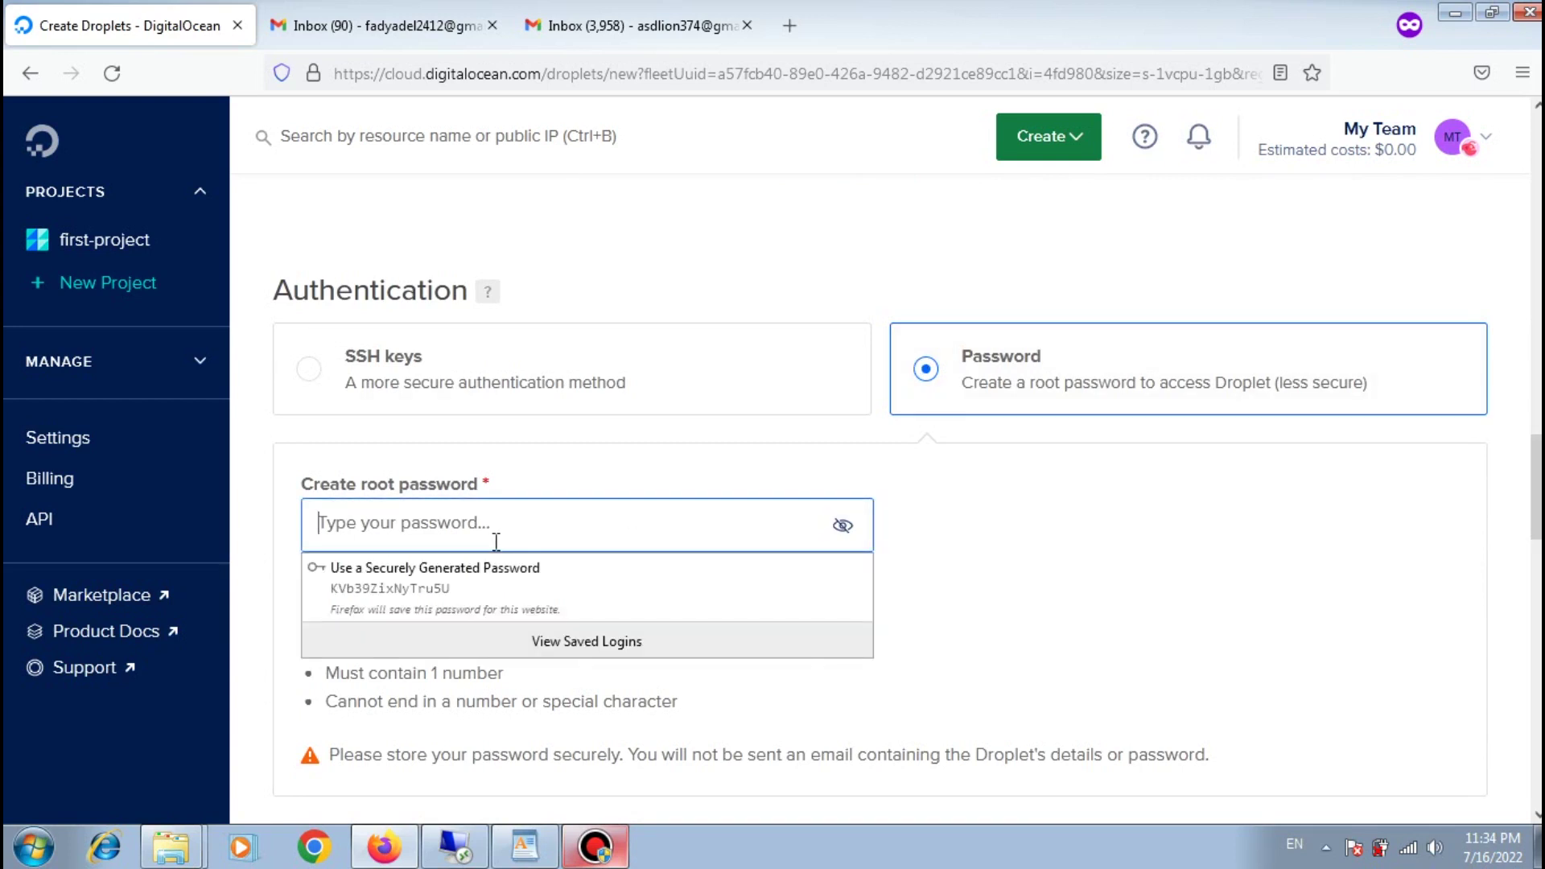
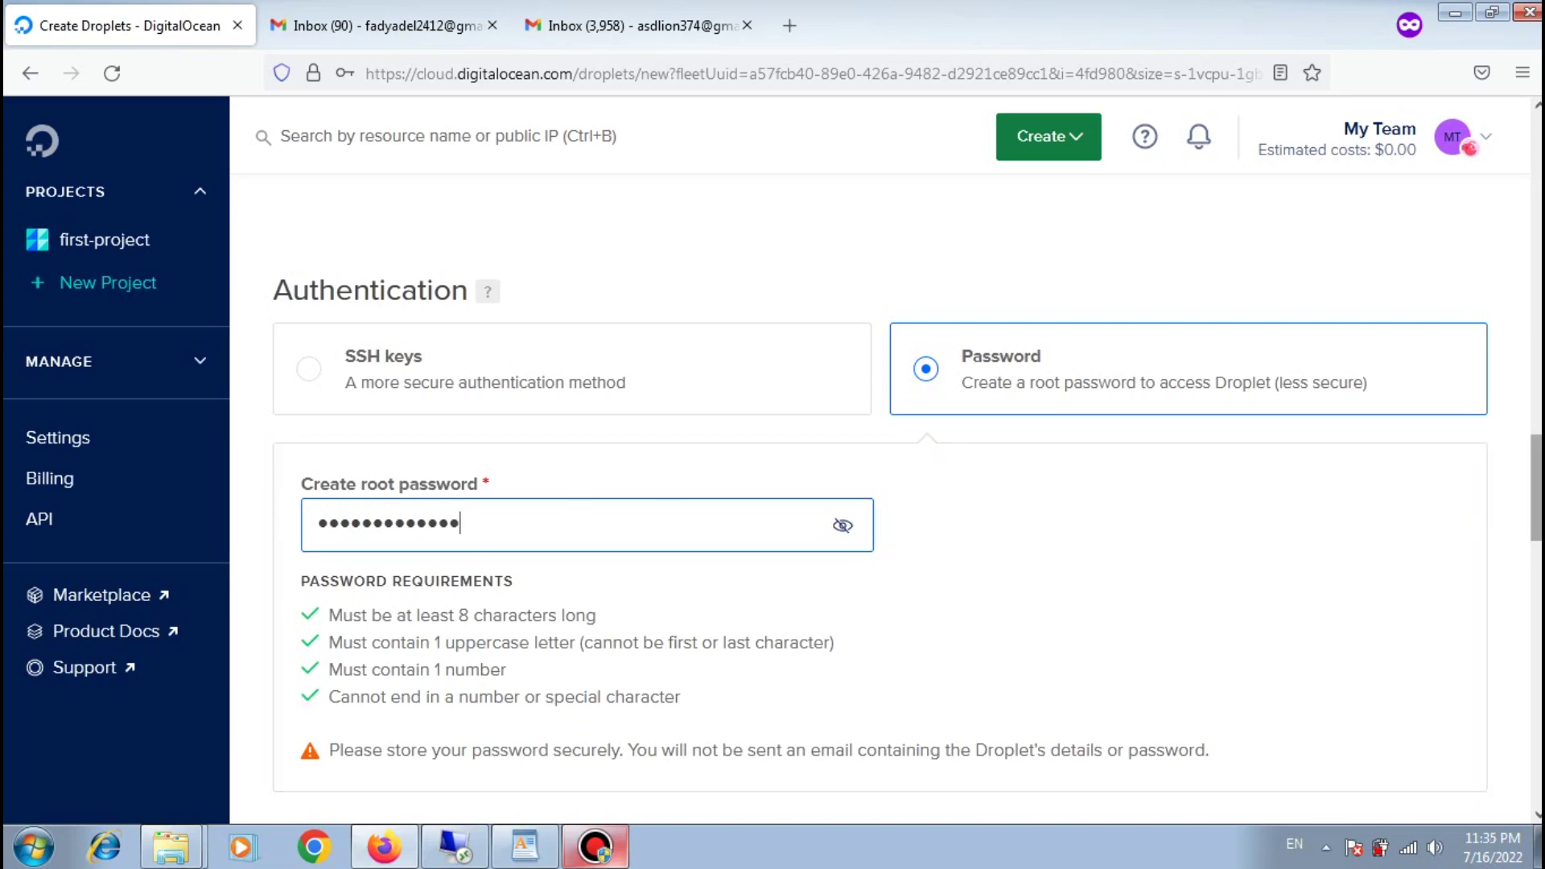
{"action": "scroll", "coordinate": [880, 501], "scroll_direction": "down", "scroll_amount": 10}
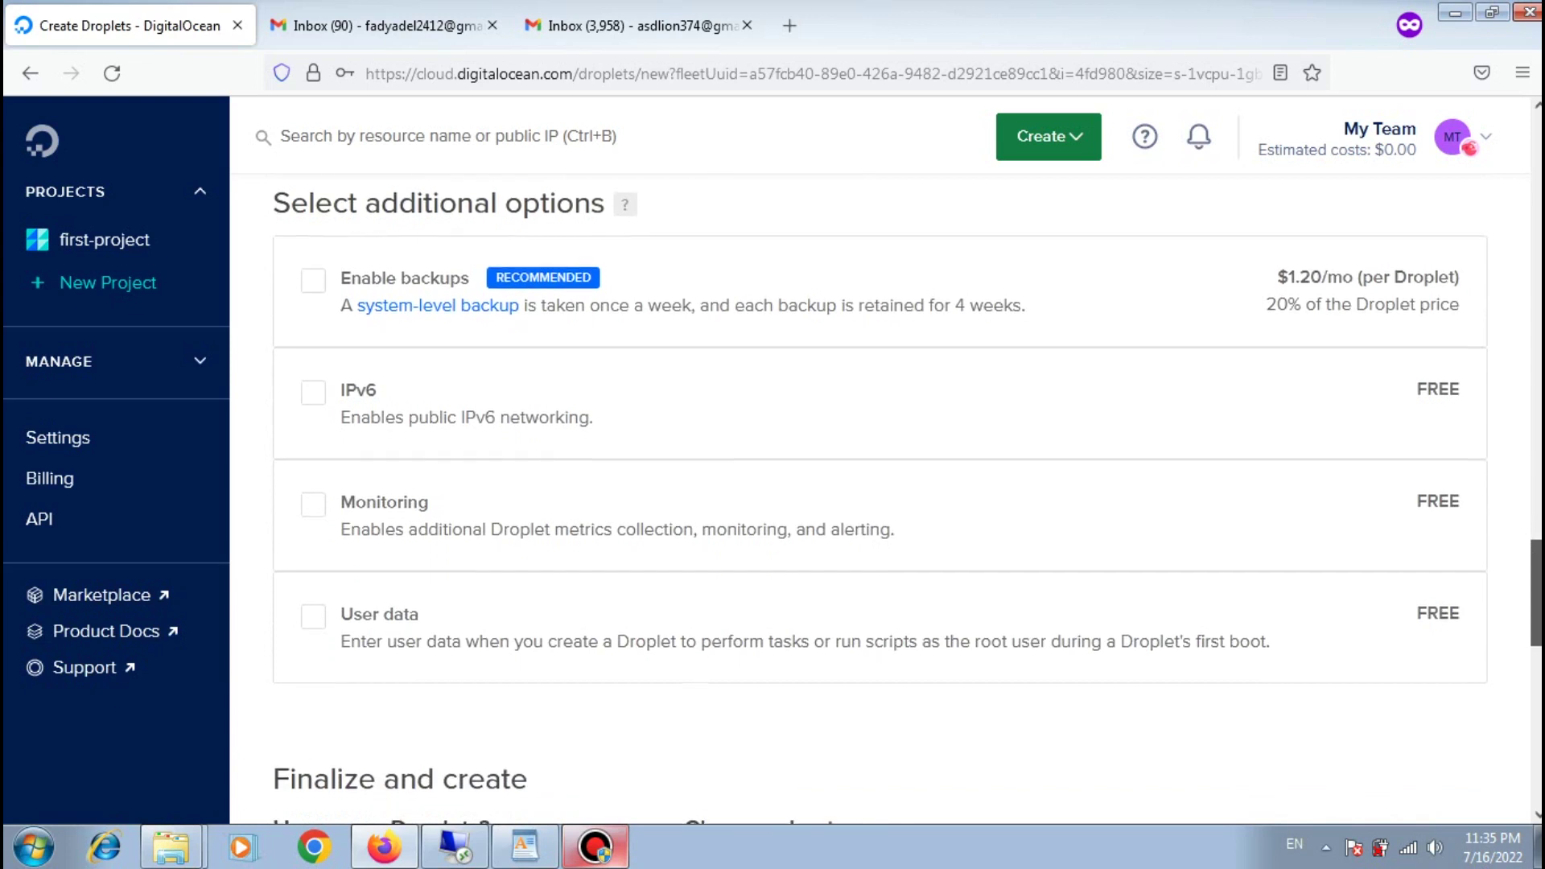
Step: Keep the hostname ubuntu-s-1vcpu-1gb-nyc1-01 and tag the droplet 'trying'
{"action": "scroll", "coordinate": [1527, 729], "scroll_direction": "down", "scroll_amount": 8}
{"action": "scroll", "coordinate": [1527, 729], "scroll_direction": "up", "scroll_amount": 2}
{"action": "scroll", "coordinate": [1527, 729], "scroll_direction": "up", "scroll_amount": 1}
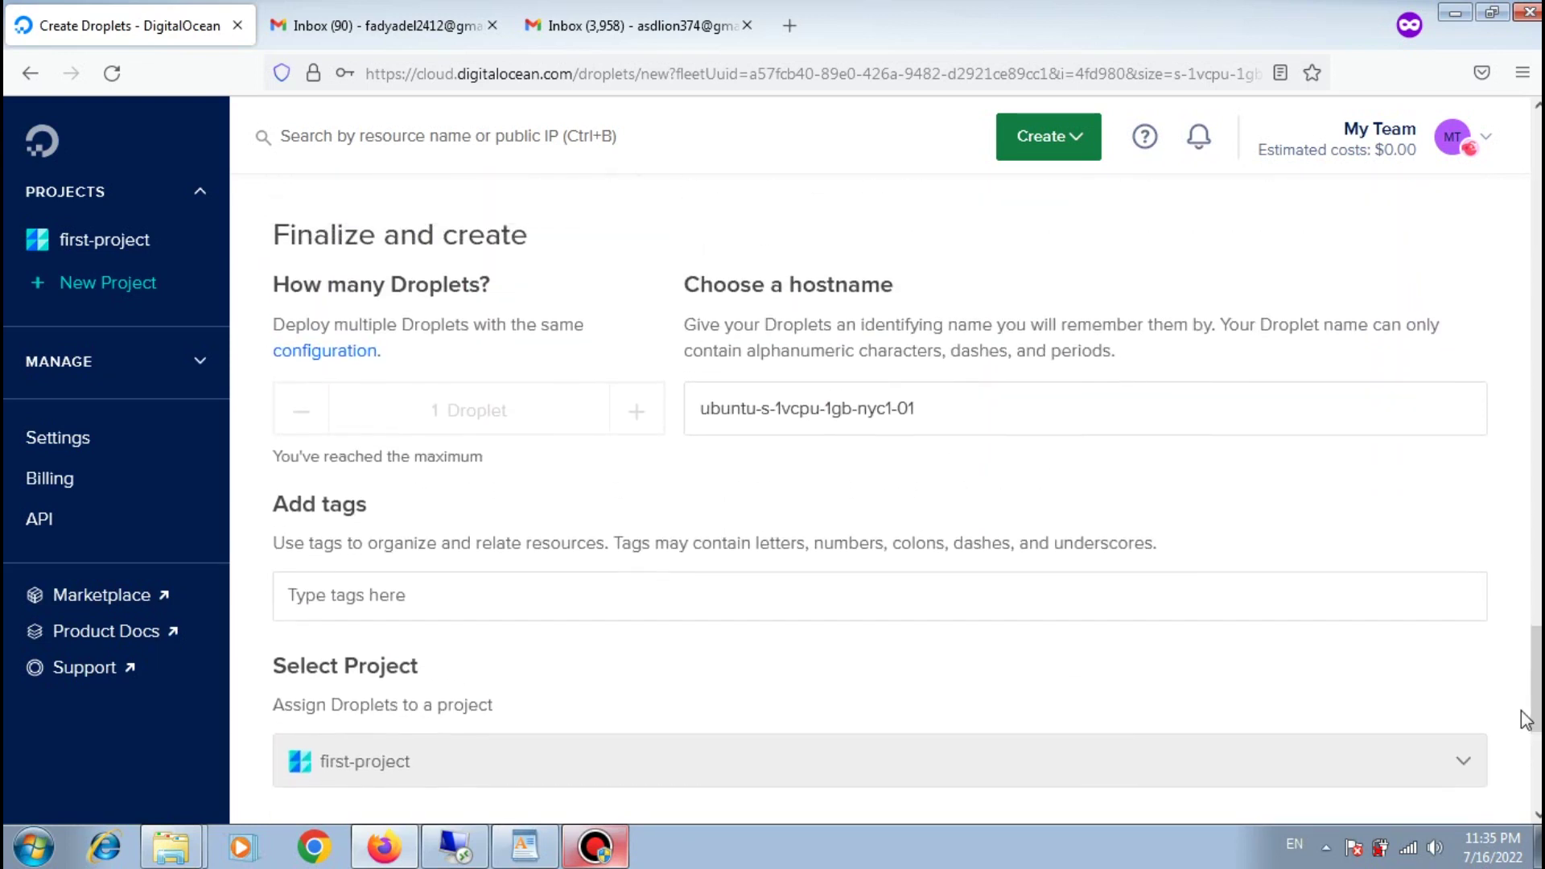
{"action": "triple_click", "coordinate": [938, 403]}
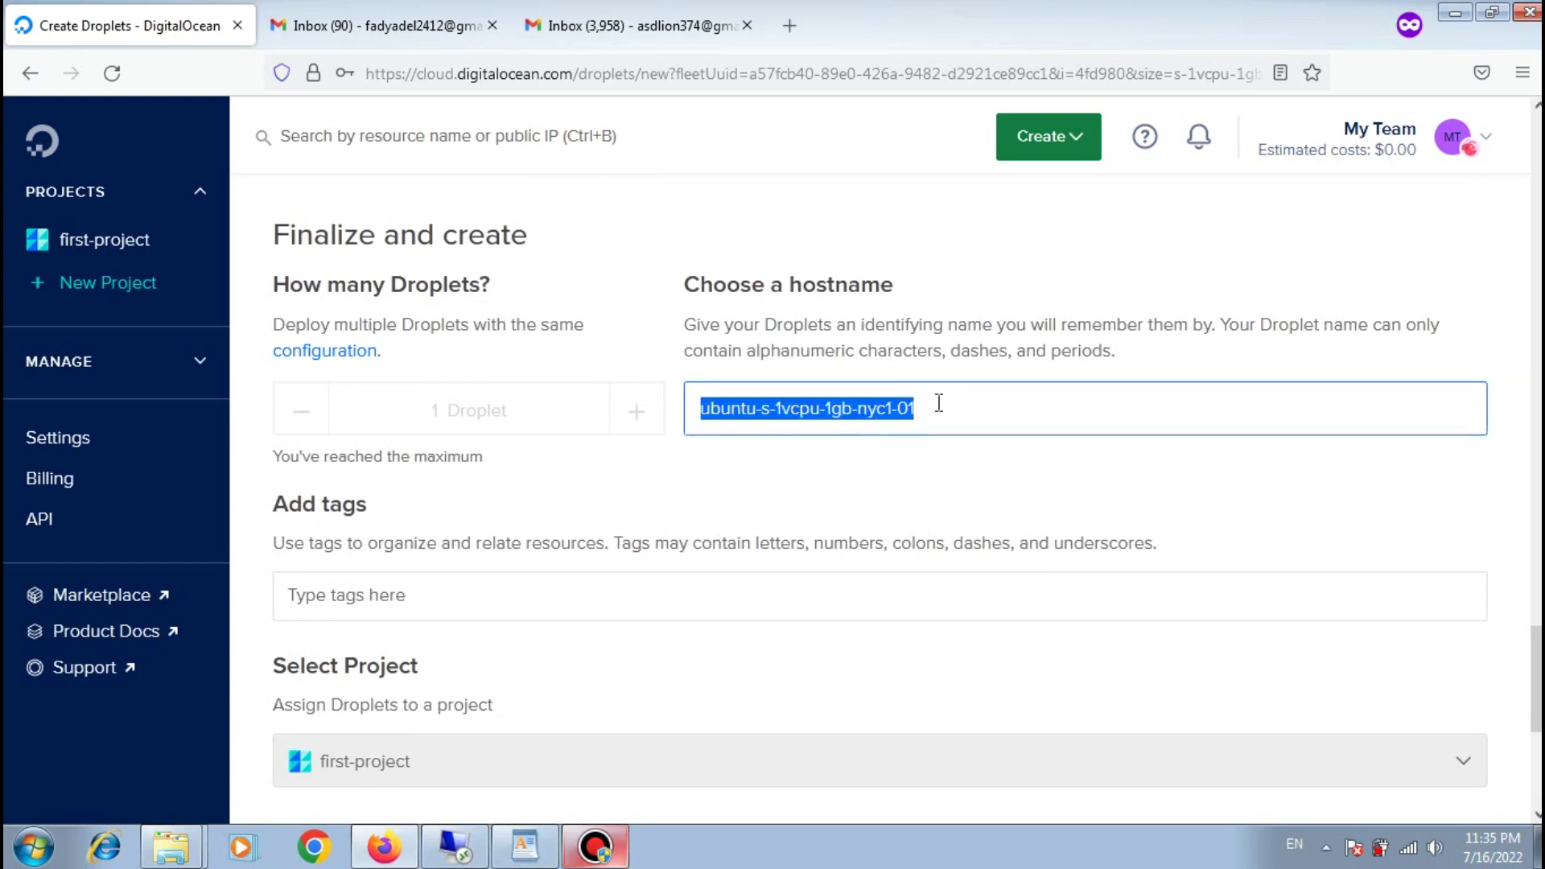
{"action": "left_click", "coordinate": [468, 587]}
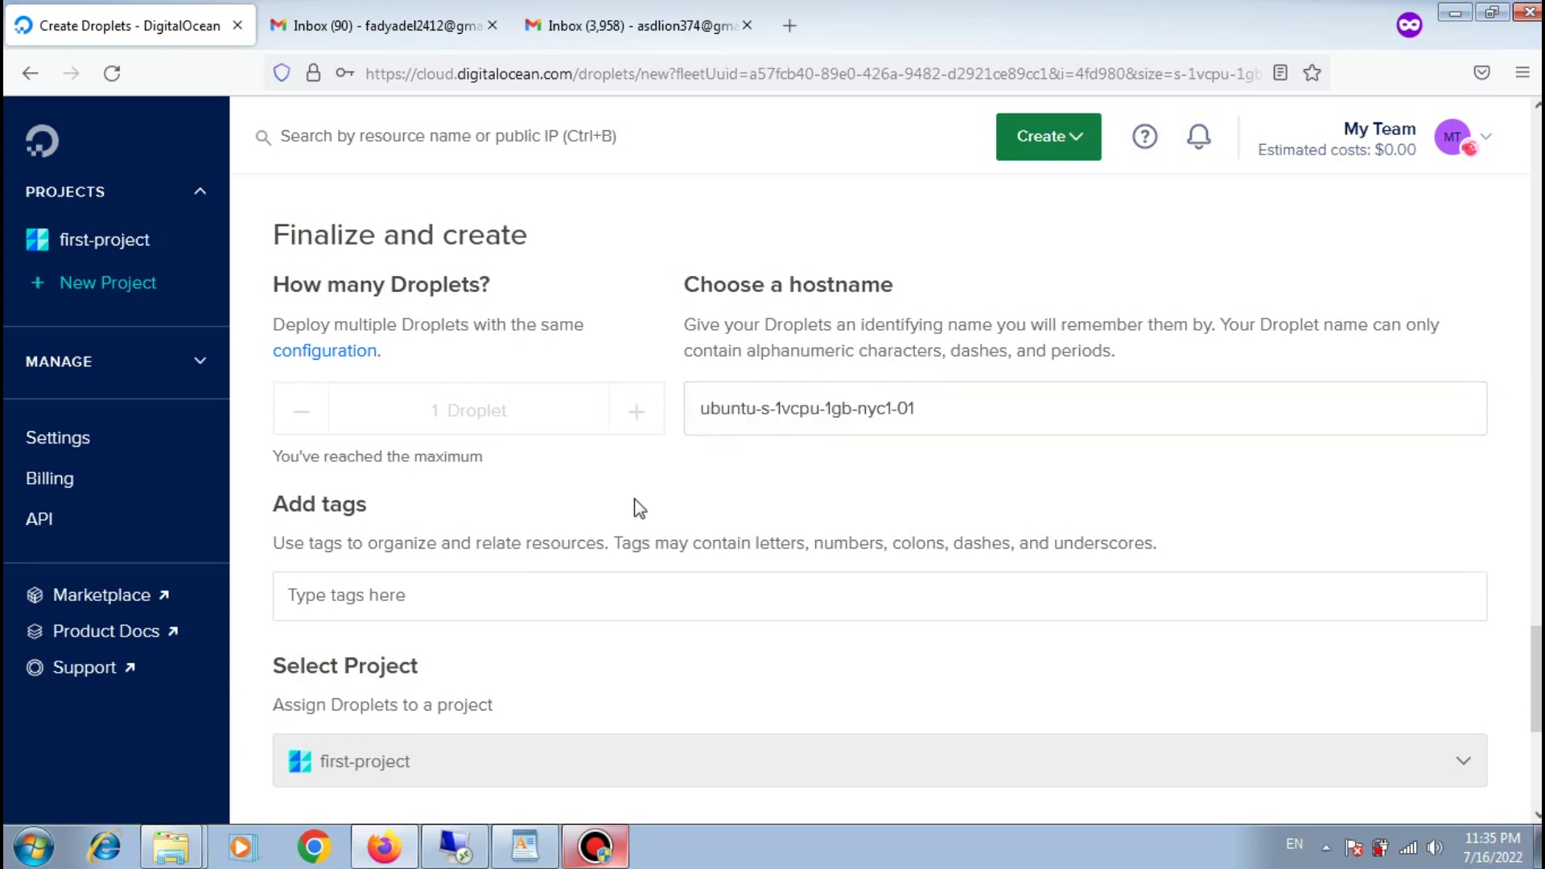
{"action": "type", "text": "trying"}
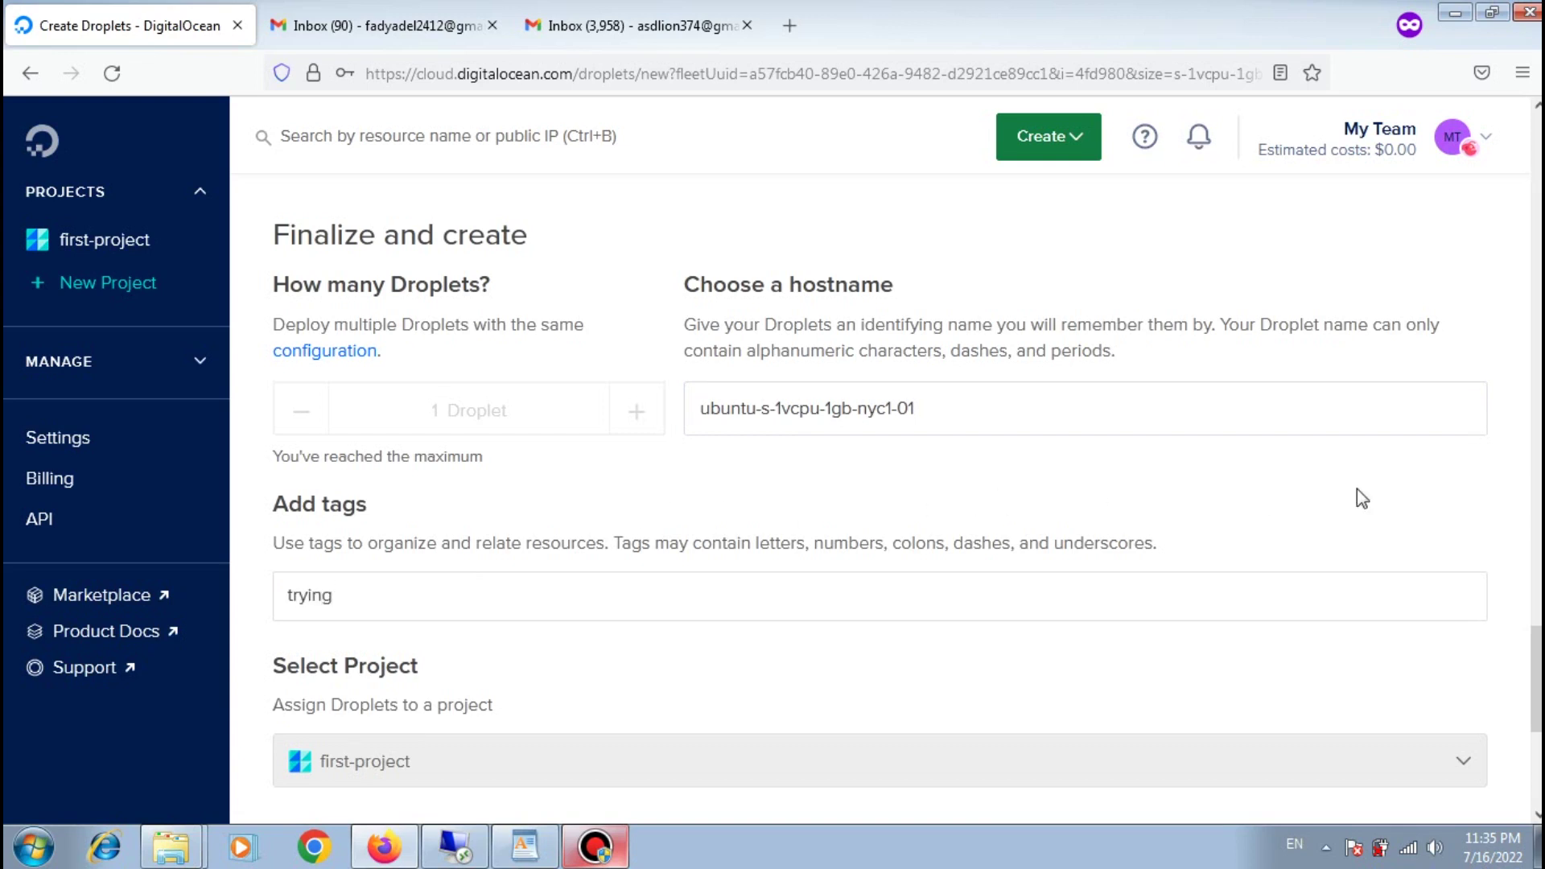
Step: Create the droplet in first-project with the chosen settings
{"action": "scroll", "coordinate": [886, 483], "scroll_direction": "up", "scroll_amount": 4}
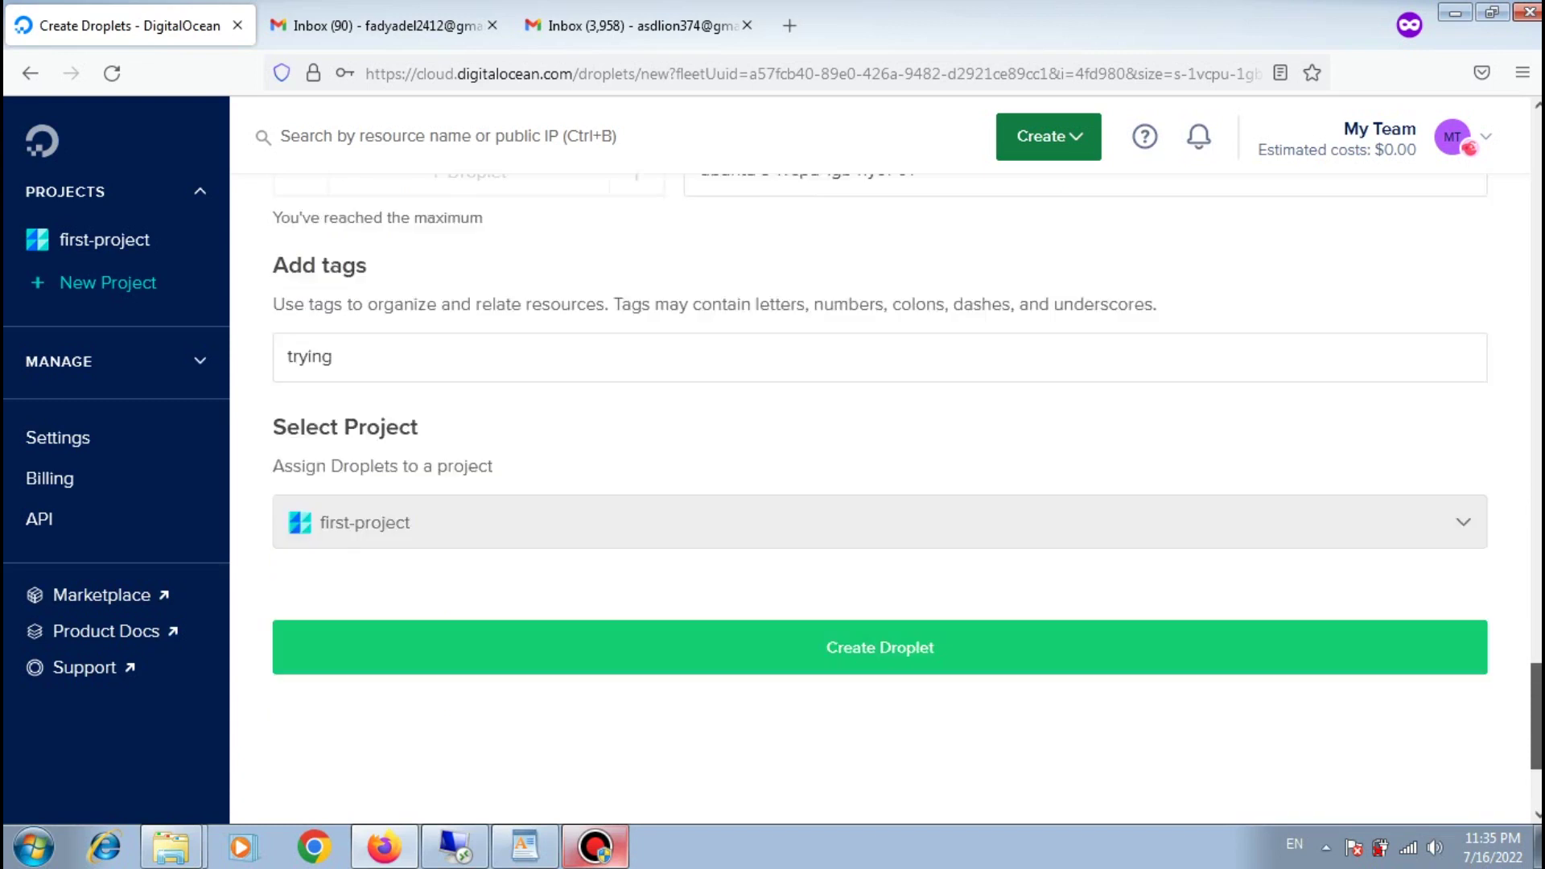
{"action": "scroll", "coordinate": [886, 483], "scroll_direction": "down", "scroll_amount": 1}
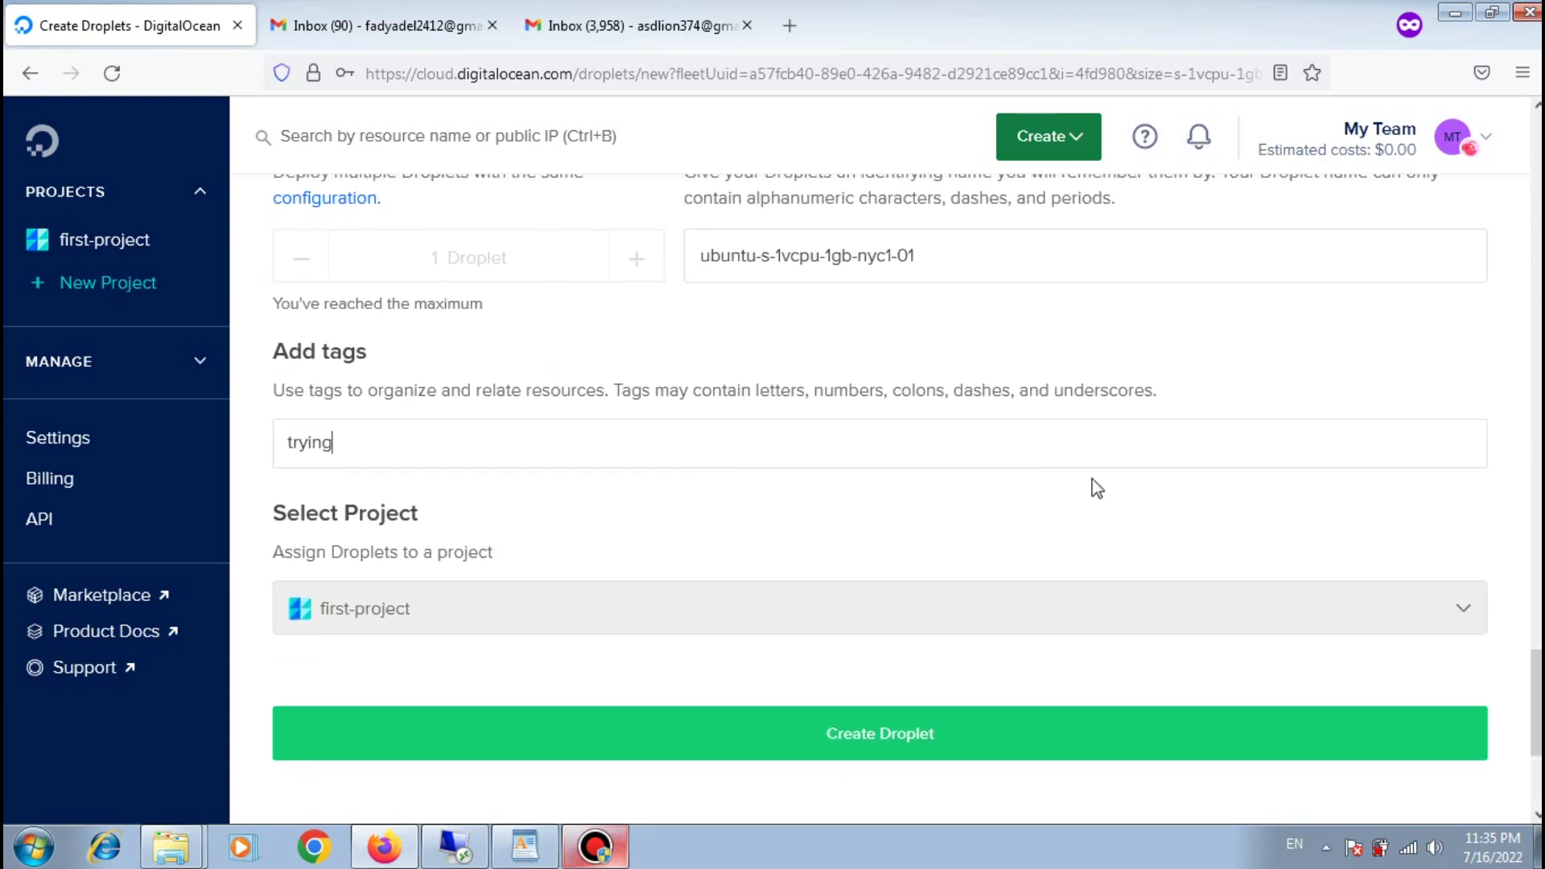
{"action": "left_click", "coordinate": [869, 733]}
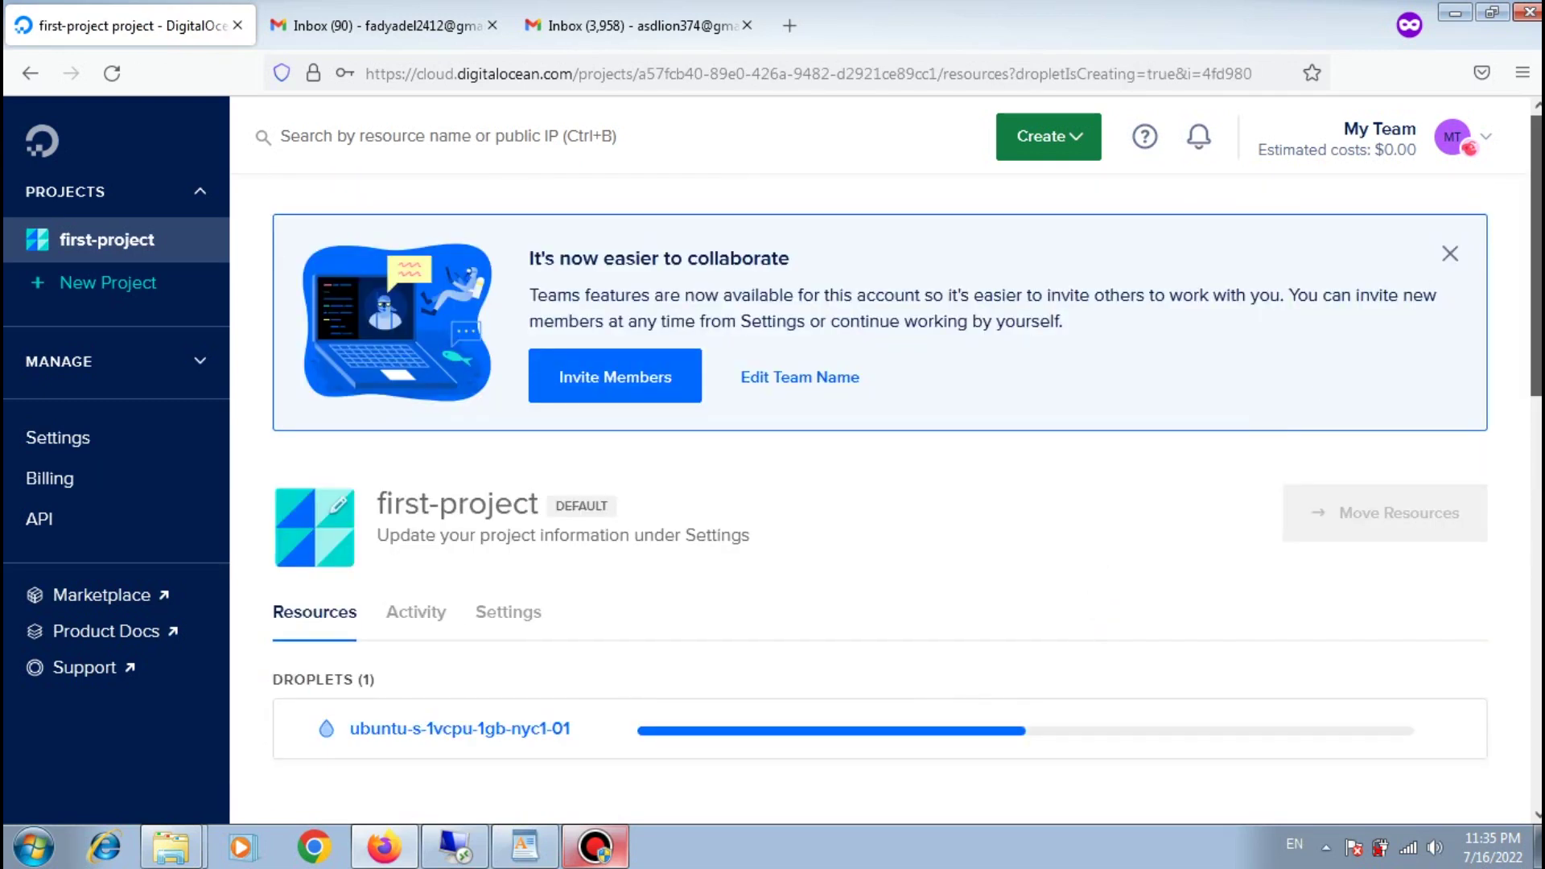
{"action": "scroll", "coordinate": [1536, 257], "scroll_direction": "down", "scroll_amount": 2}
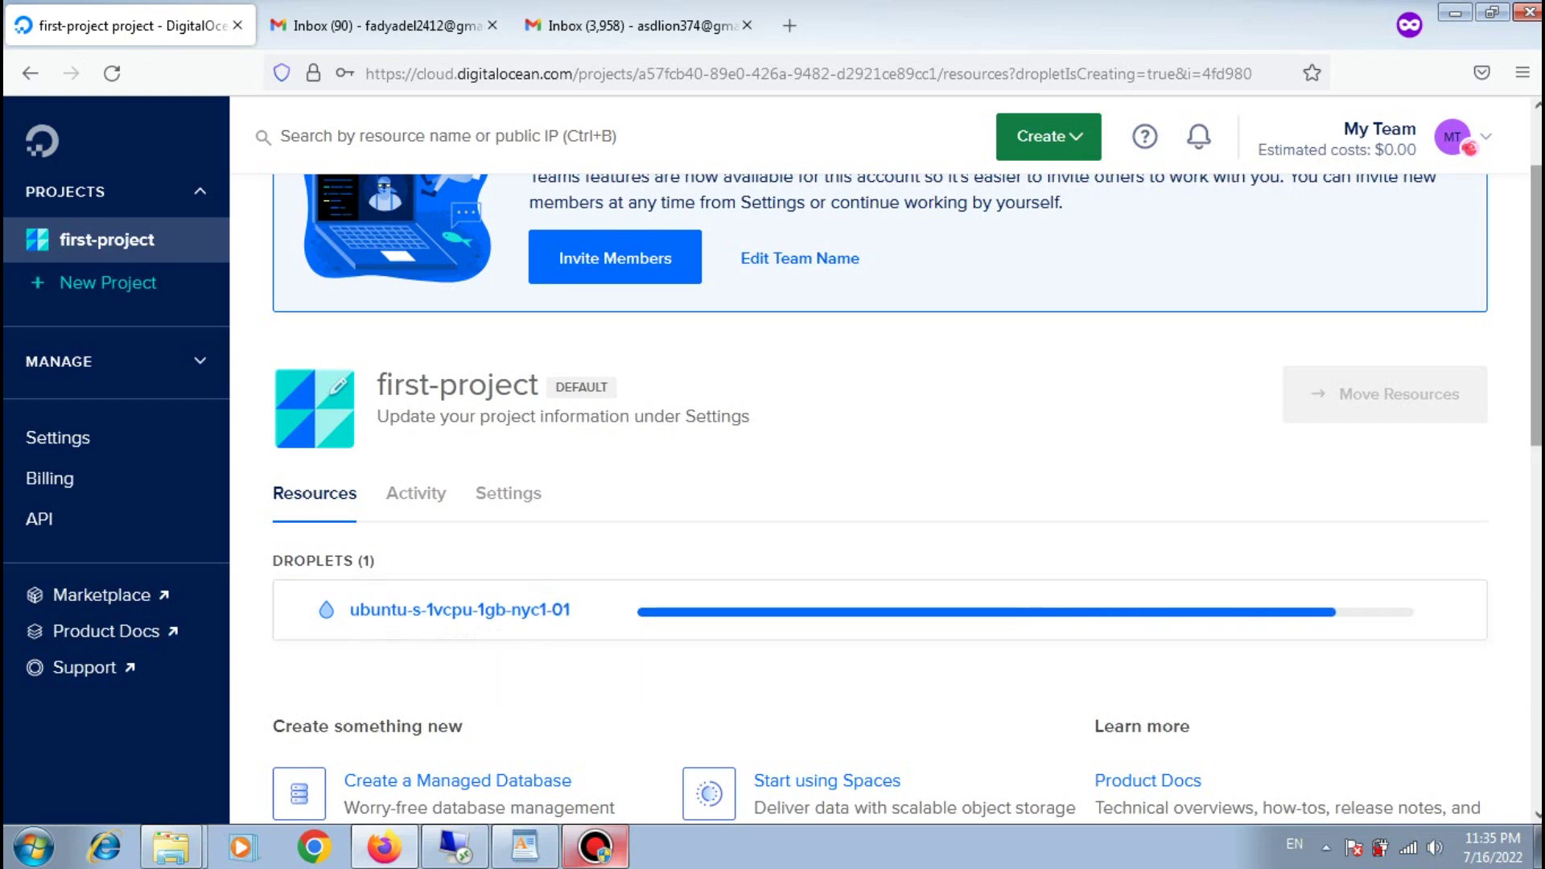
Step: Wait until the droplet runs at 159.65.221.82, then open its detail page
{"action": "scroll", "coordinate": [886, 483], "scroll_direction": "down", "scroll_amount": 2}
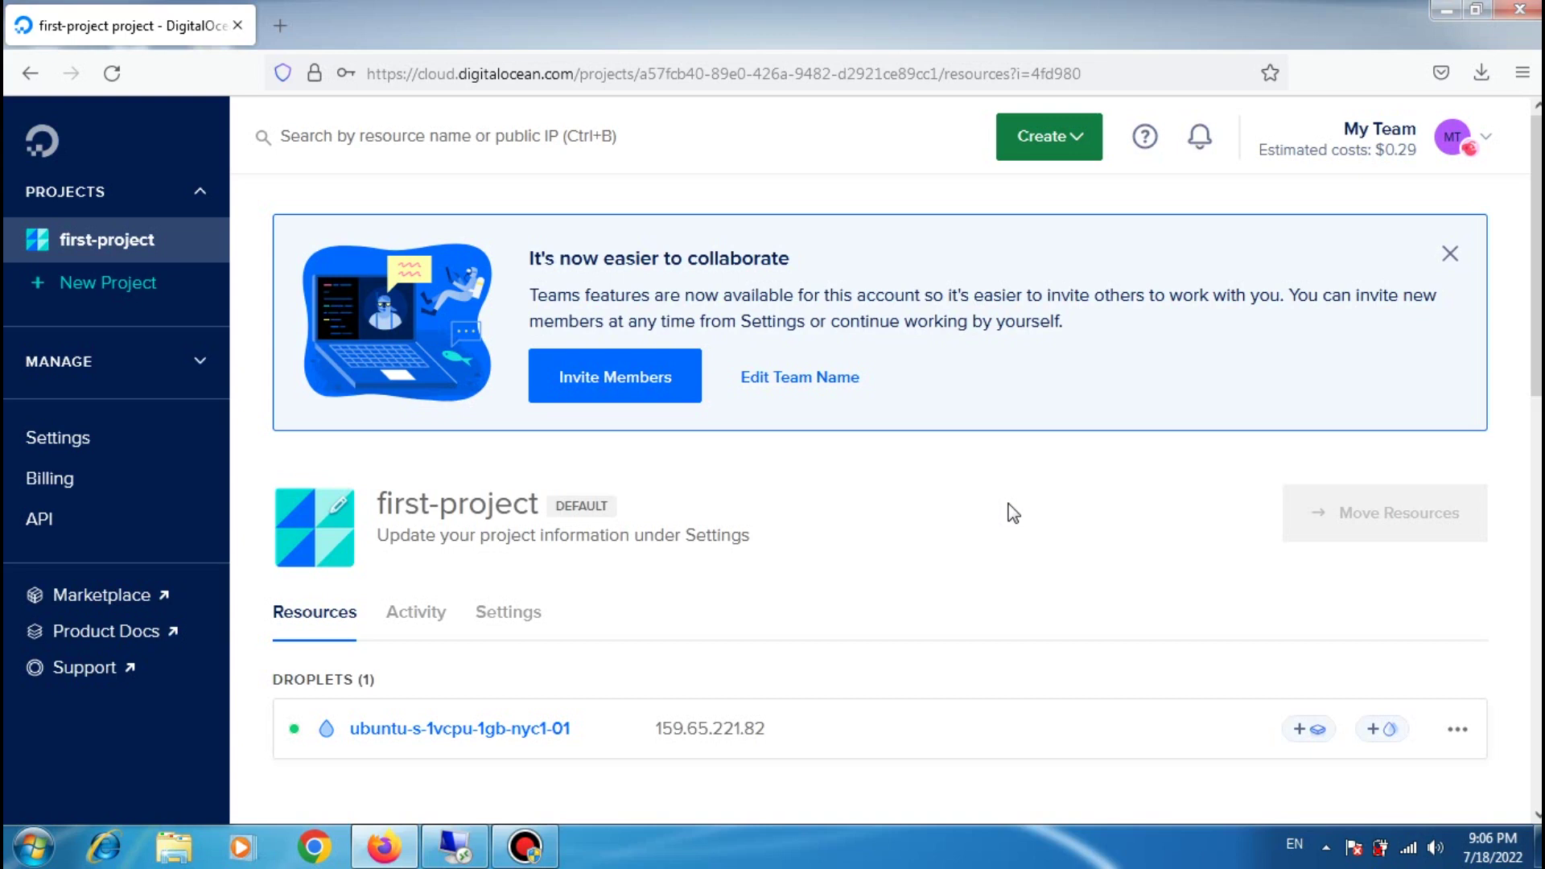
{"action": "left_click", "coordinate": [420, 727]}
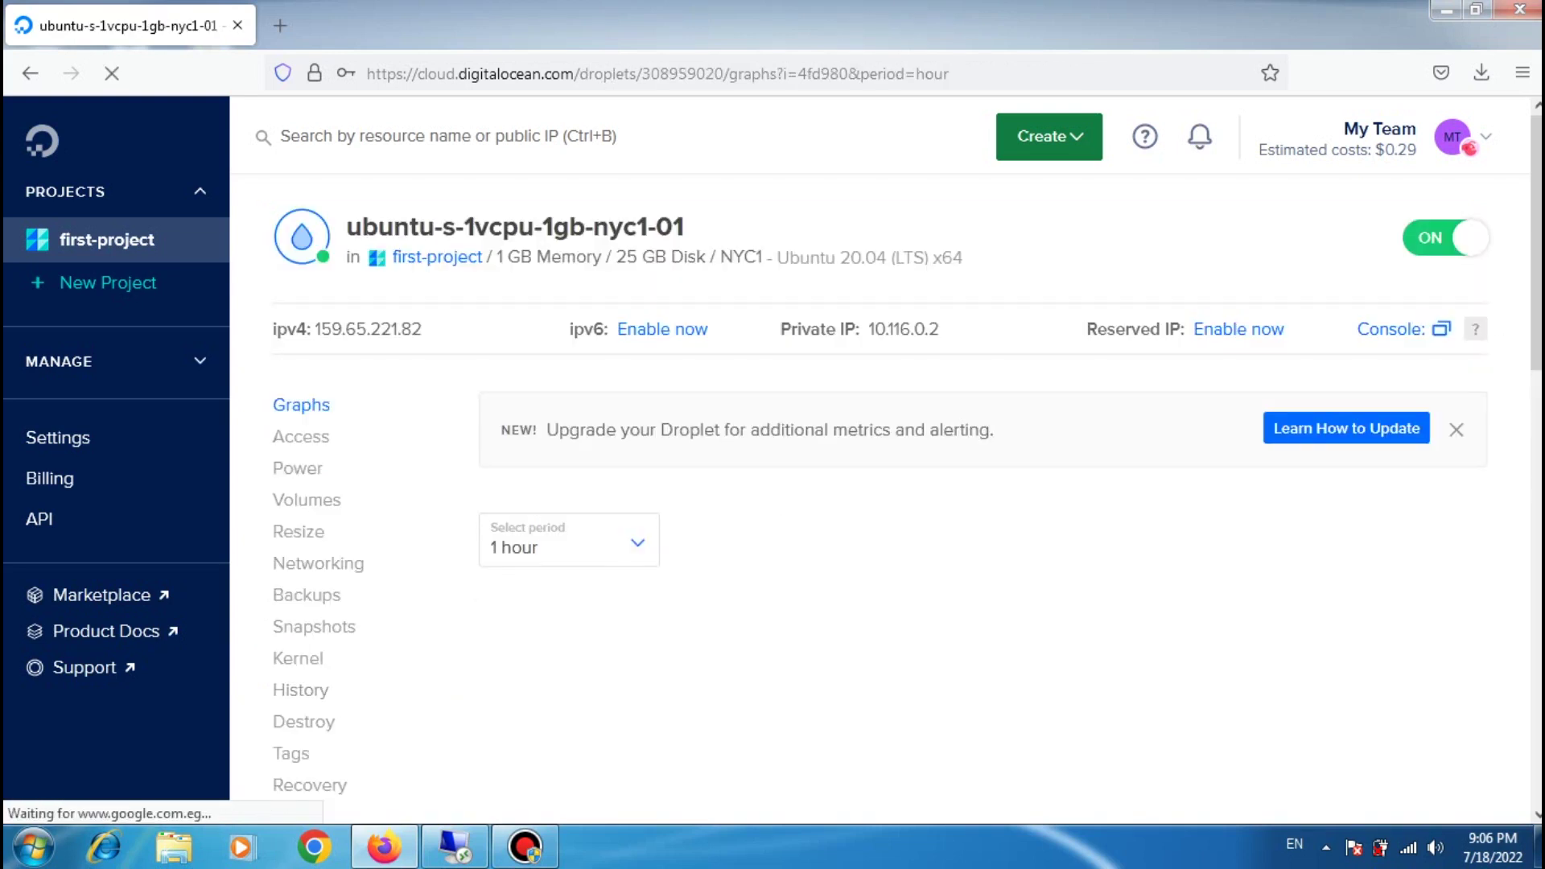
Step: Show the droplet's bandwidth, CPU and disk I/O graphs for the last 6 hours
{"action": "scroll", "coordinate": [735, 534], "scroll_direction": "down", "scroll_amount": 1}
{"action": "scroll", "coordinate": [829, 338], "scroll_direction": "up", "scroll_amount": 1}
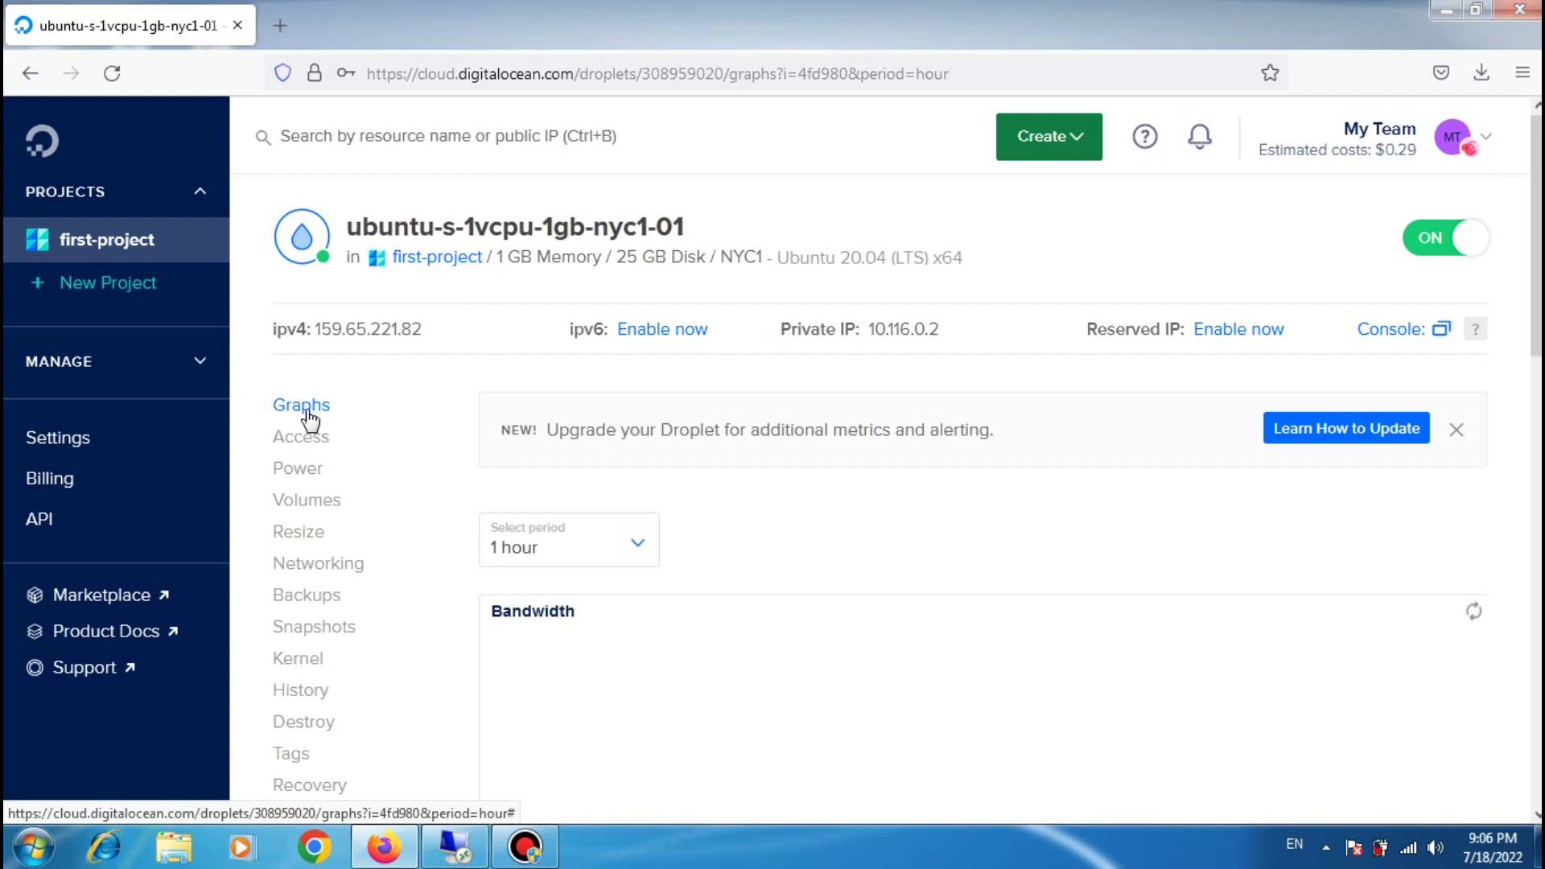
{"action": "scroll", "coordinate": [1073, 437], "scroll_direction": "down", "scroll_amount": 2}
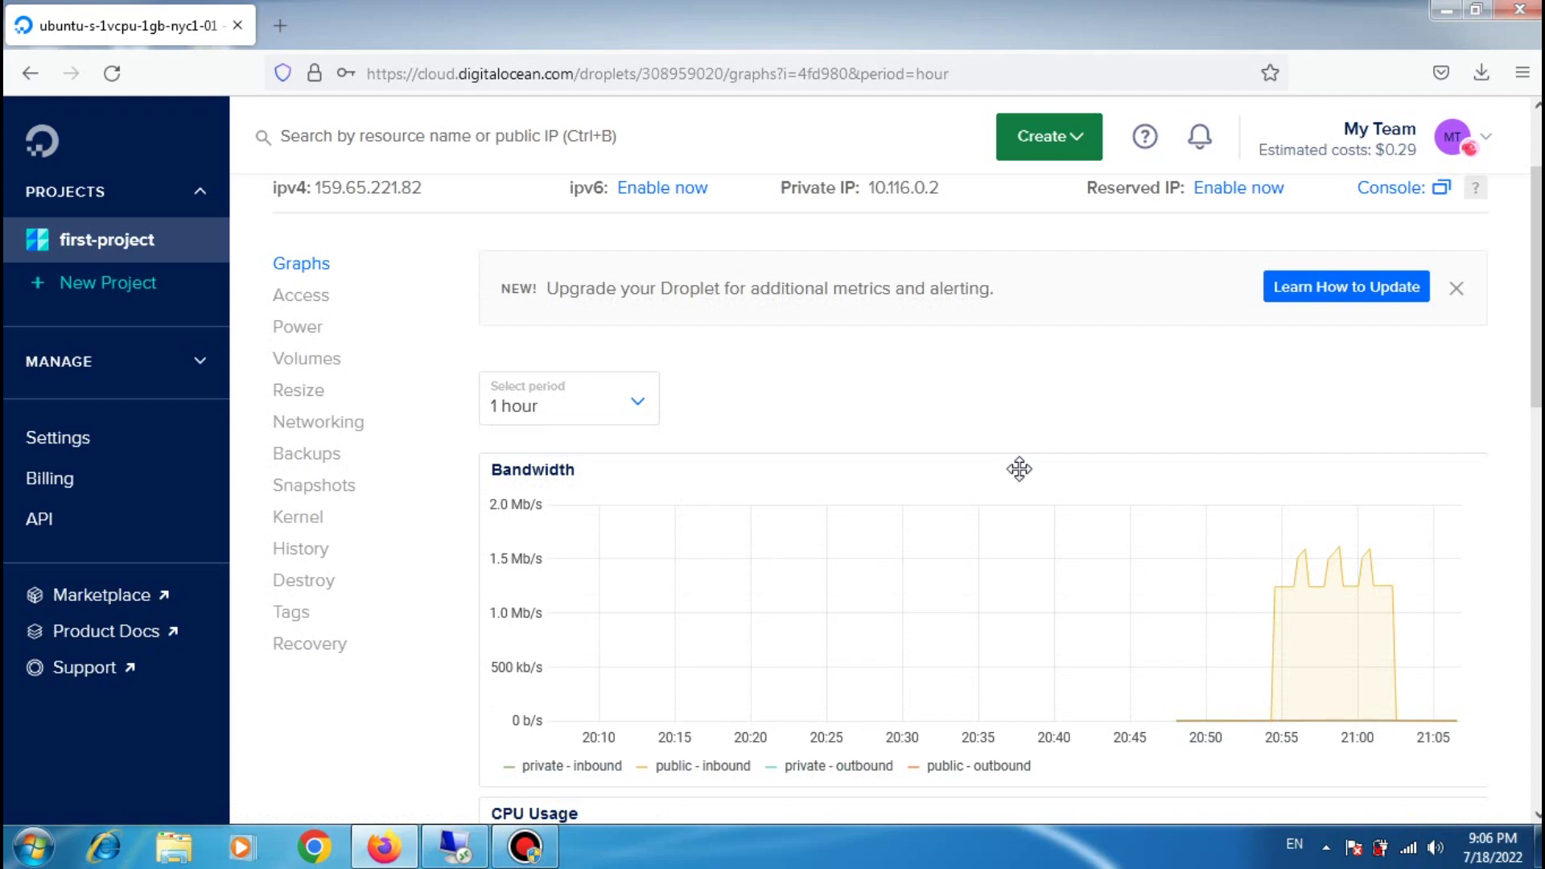
{"action": "left_click", "coordinate": [638, 409]}
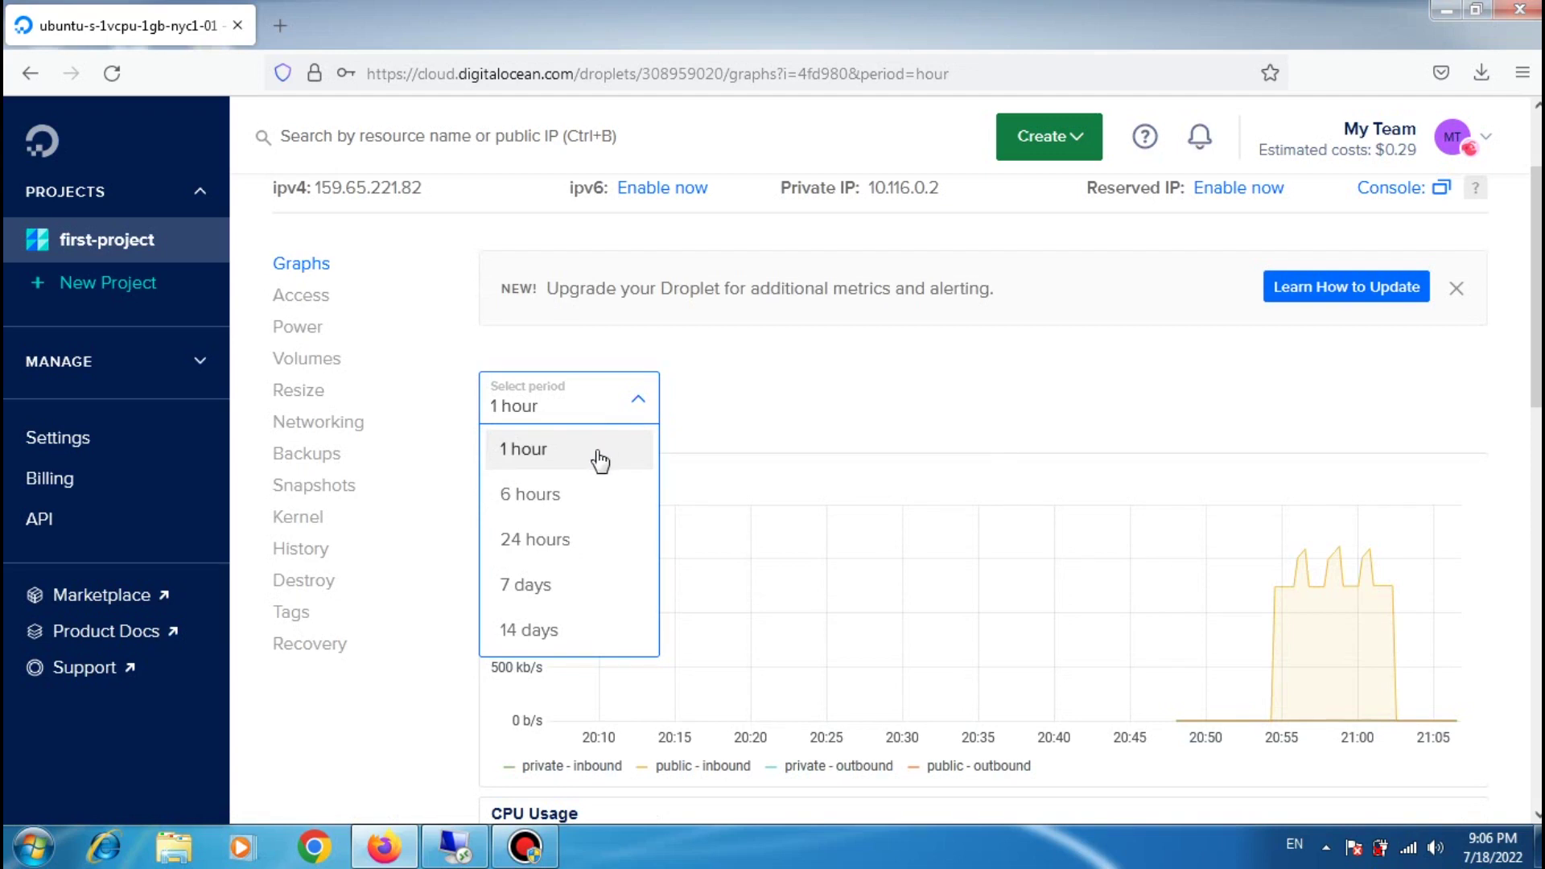
{"action": "left_click", "coordinate": [544, 496]}
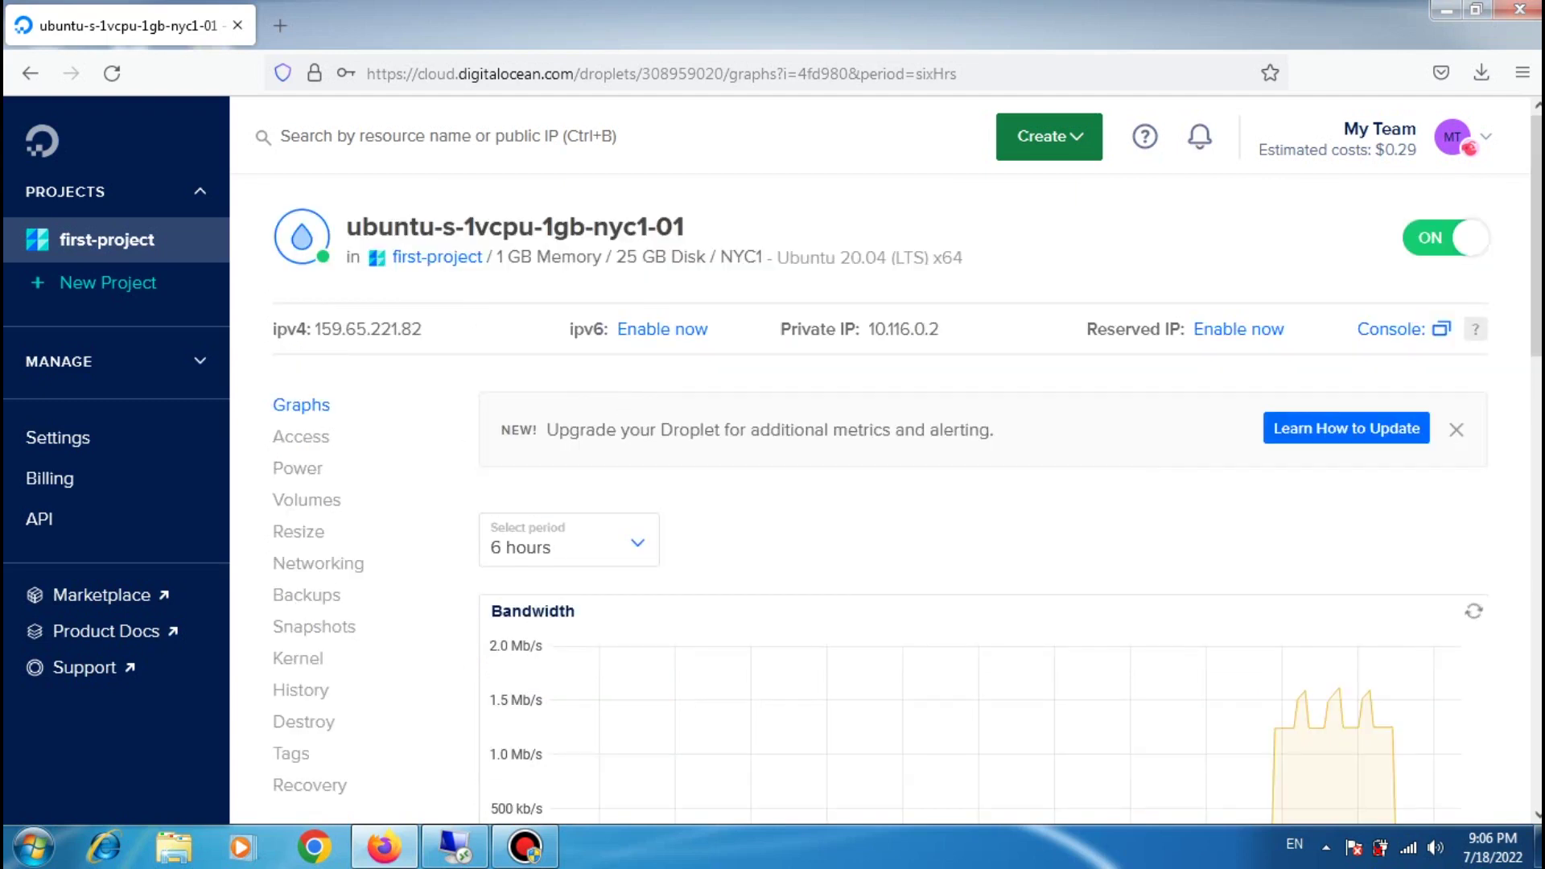
{"action": "scroll", "coordinate": [885, 483], "scroll_direction": "down", "scroll_amount": 5}
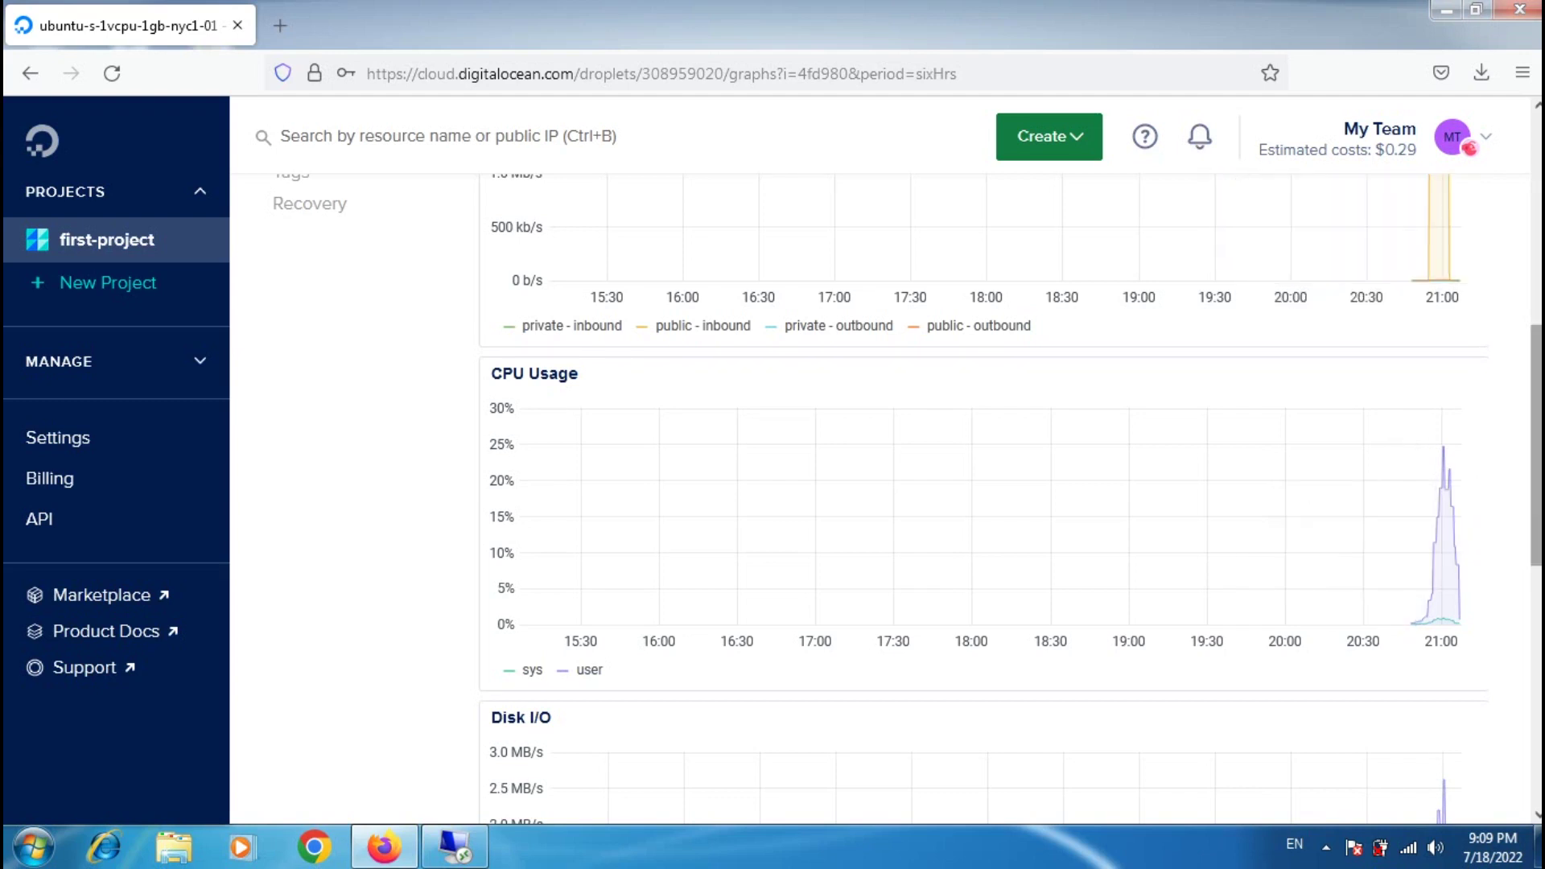
{"action": "scroll", "coordinate": [1536, 483], "scroll_direction": "down", "scroll_amount": 4}
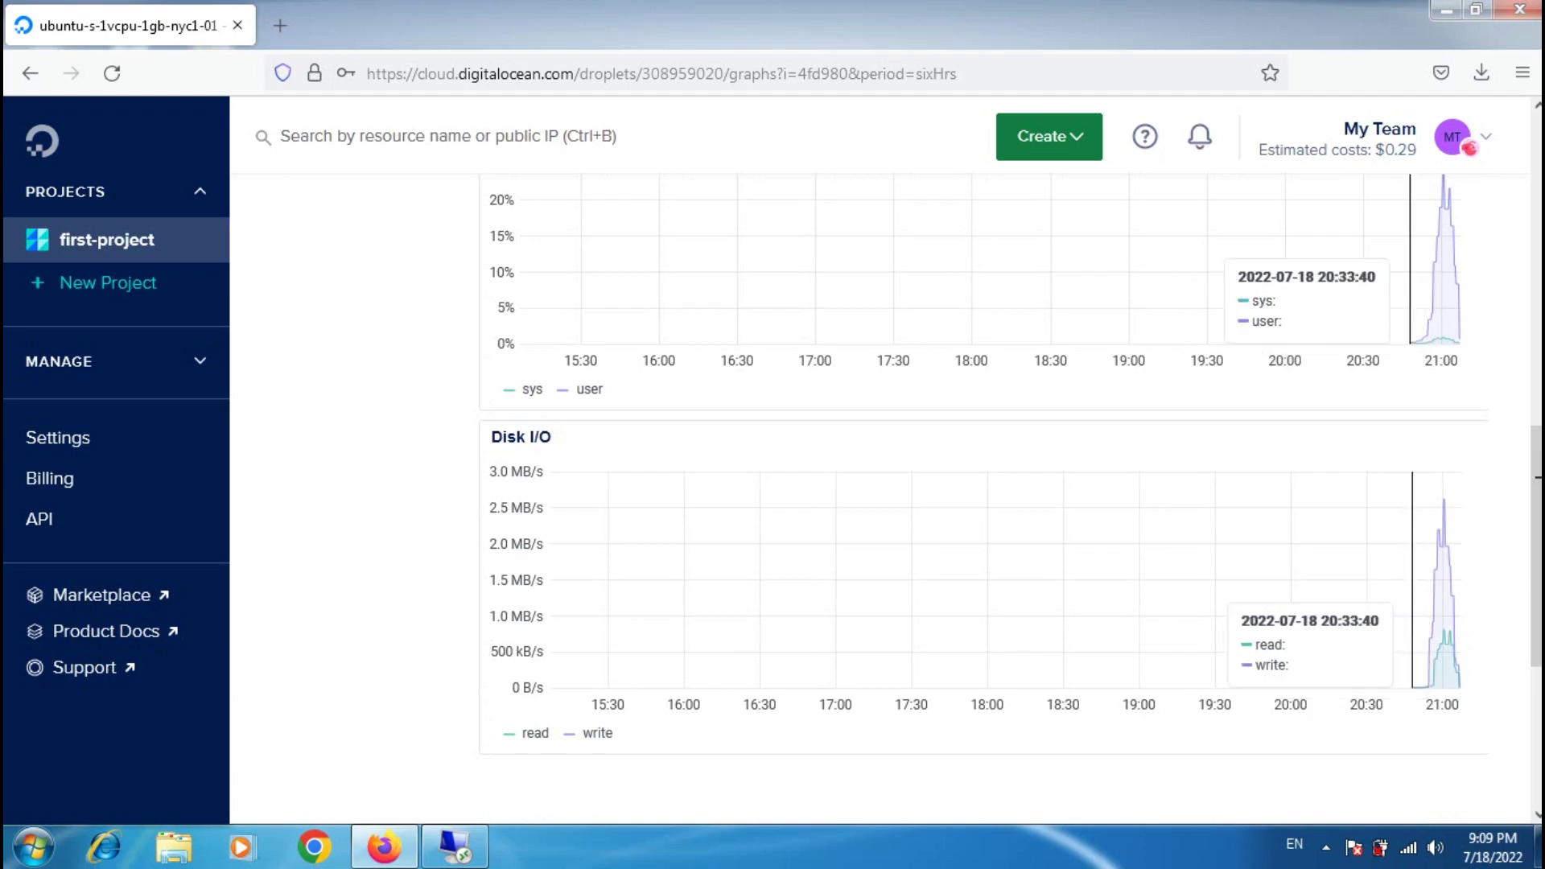
{"action": "scroll", "coordinate": [1537, 523], "scroll_direction": "up", "scroll_amount": 1}
{"action": "scroll", "coordinate": [1252, 367], "scroll_direction": "up", "scroll_amount": 10}
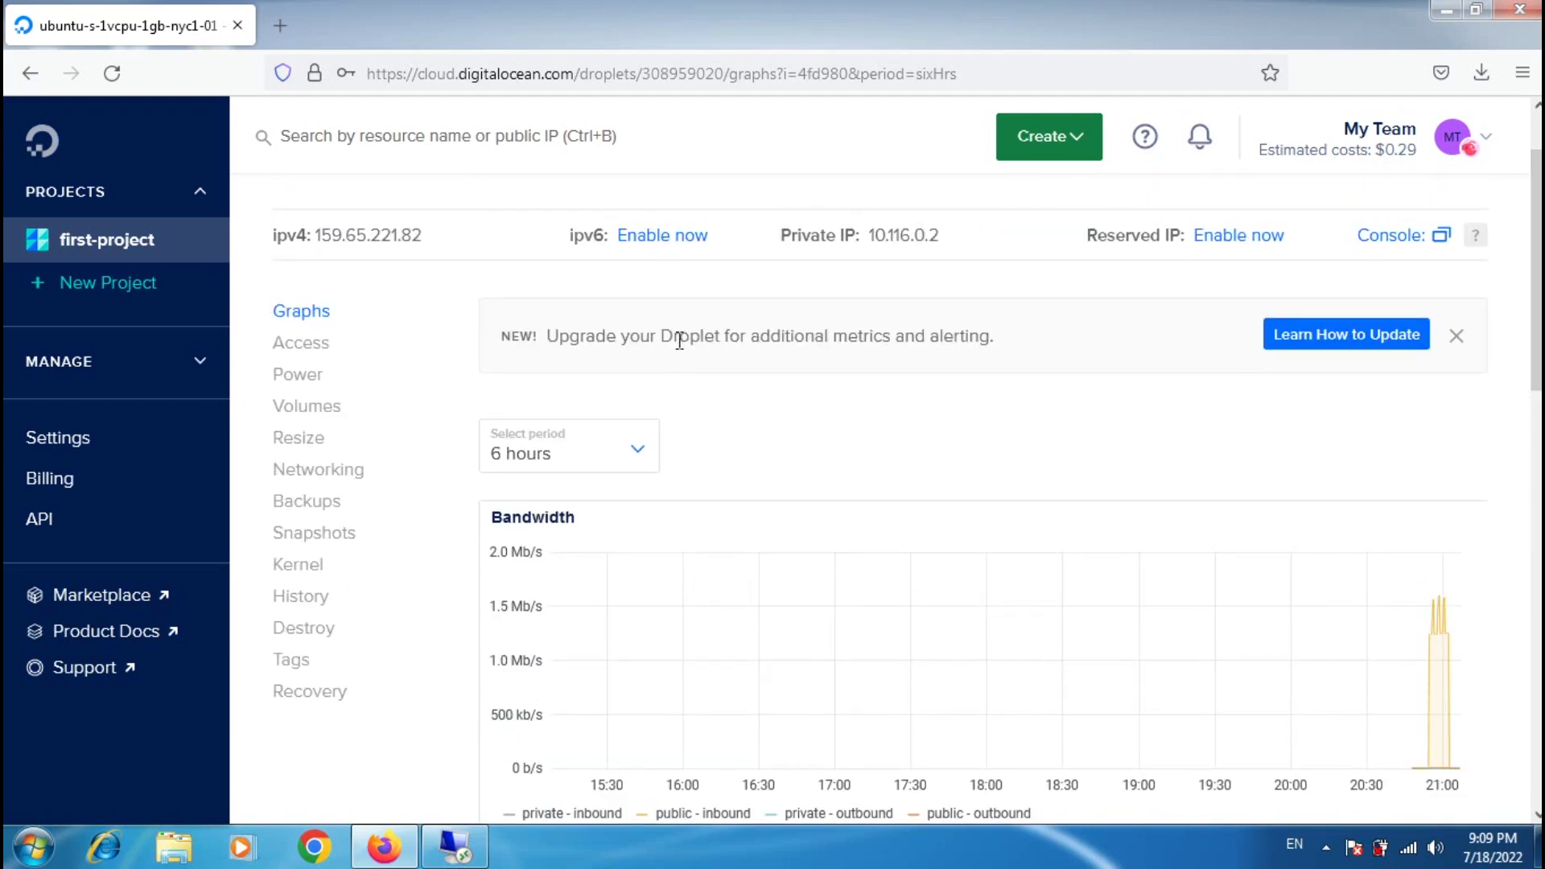
{"action": "left_click", "coordinate": [301, 343]}
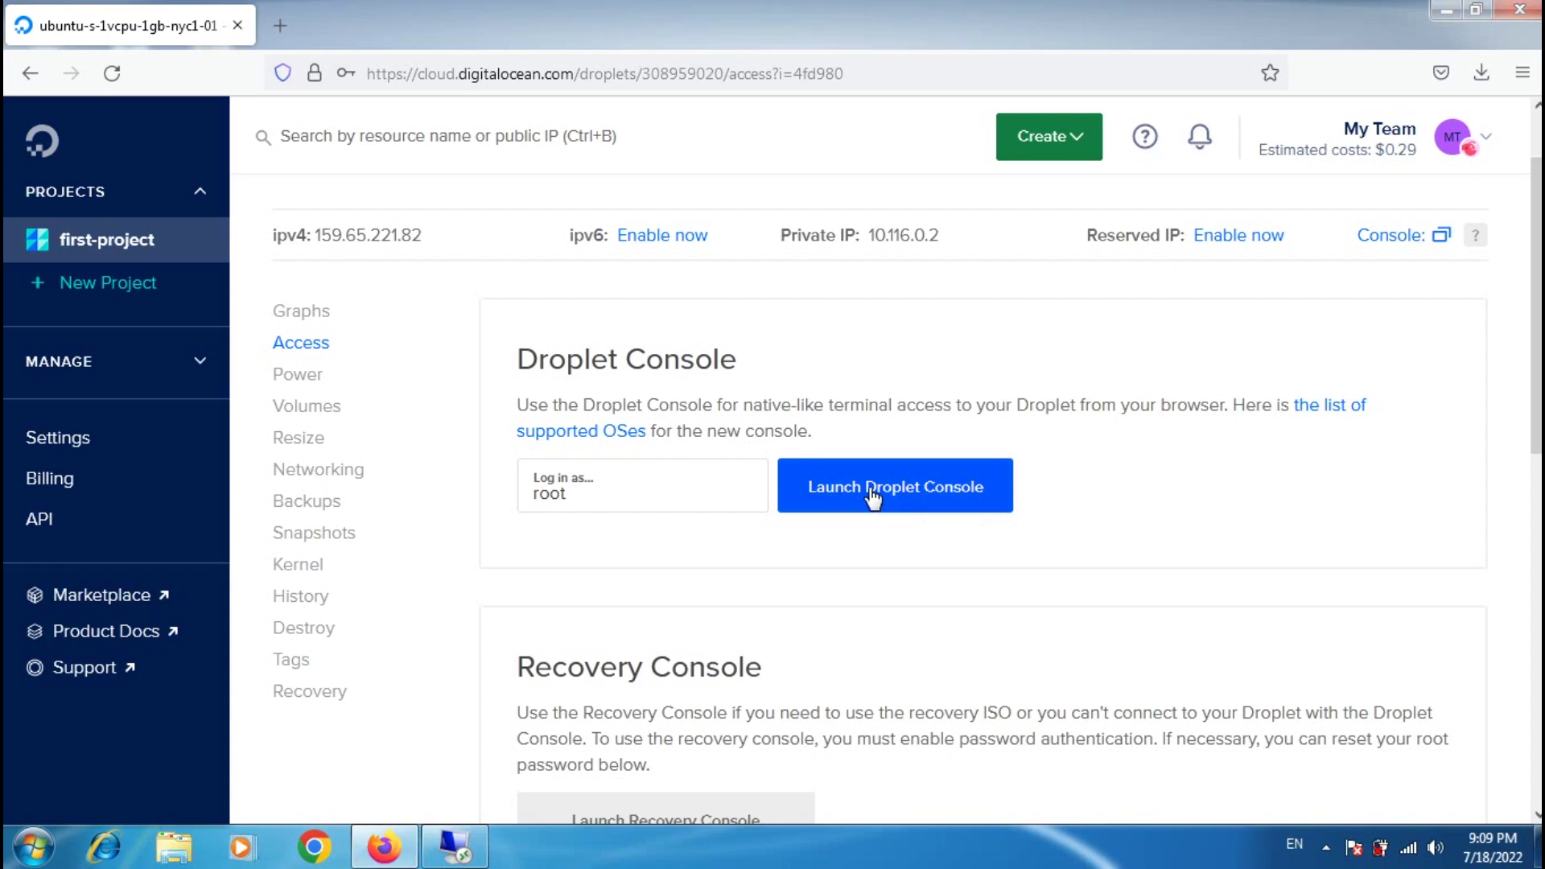
Step: Launch a Droplet Console session as root, then close the console window
{"action": "left_click", "coordinate": [927, 498]}
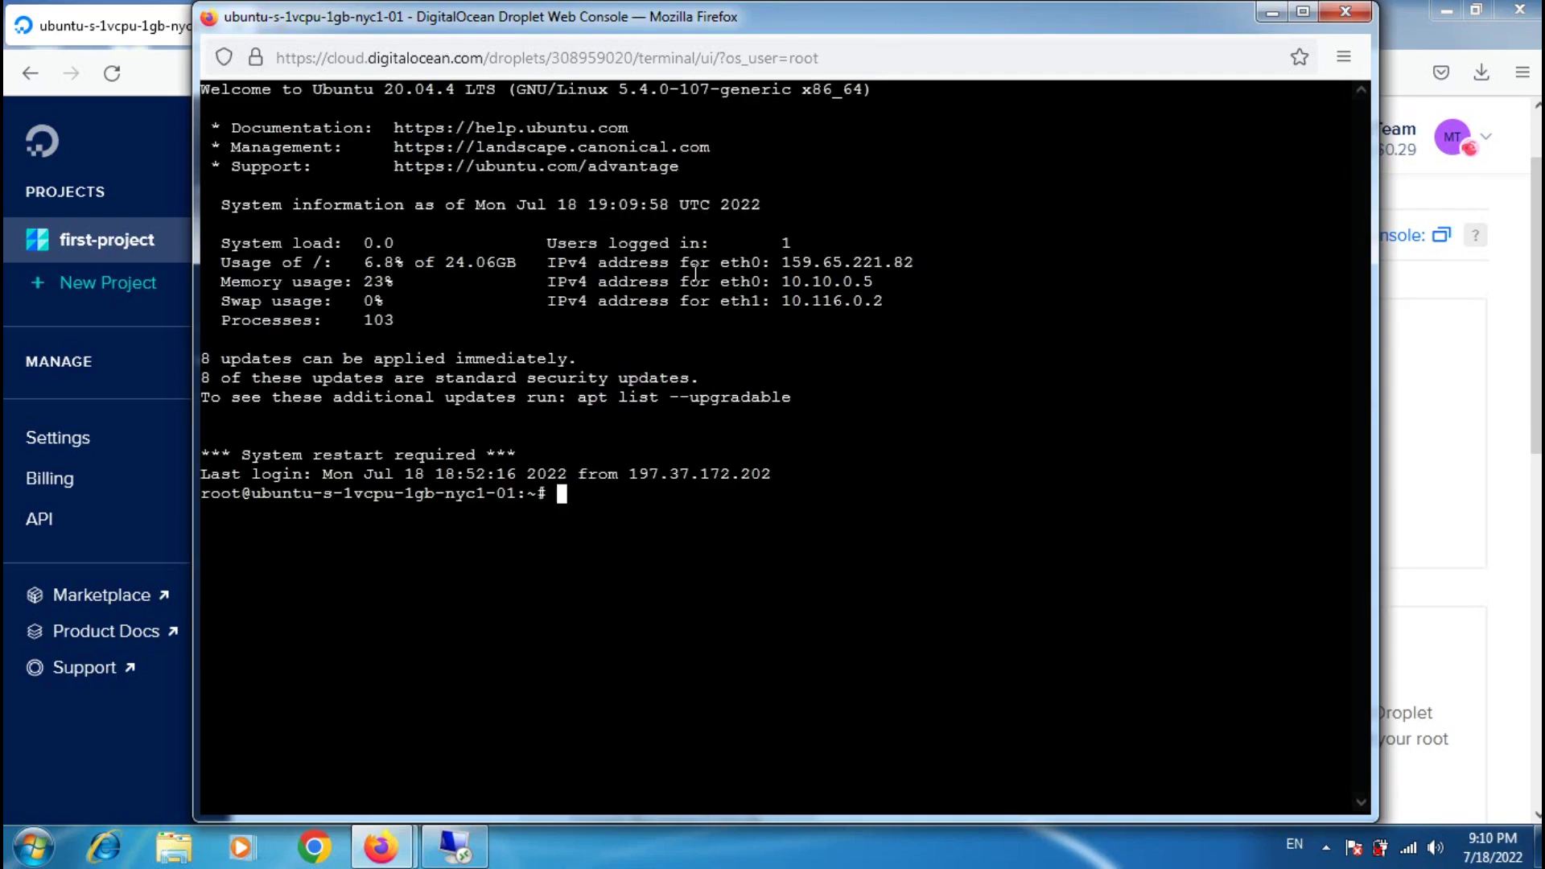
{"action": "left_click", "coordinate": [1332, 18]}
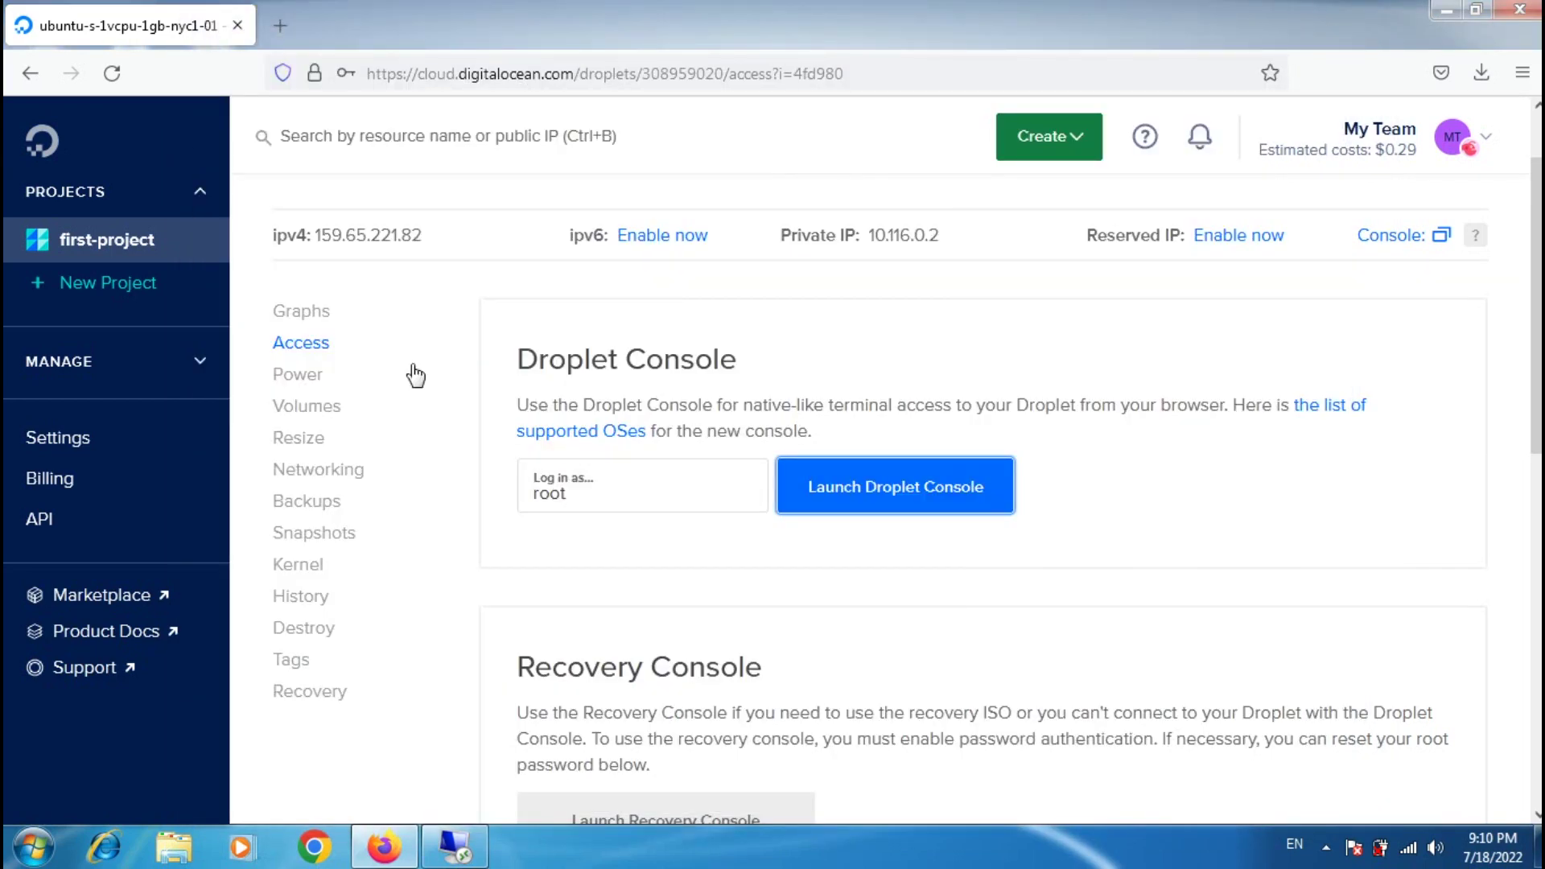
{"action": "left_click", "coordinate": [370, 385]}
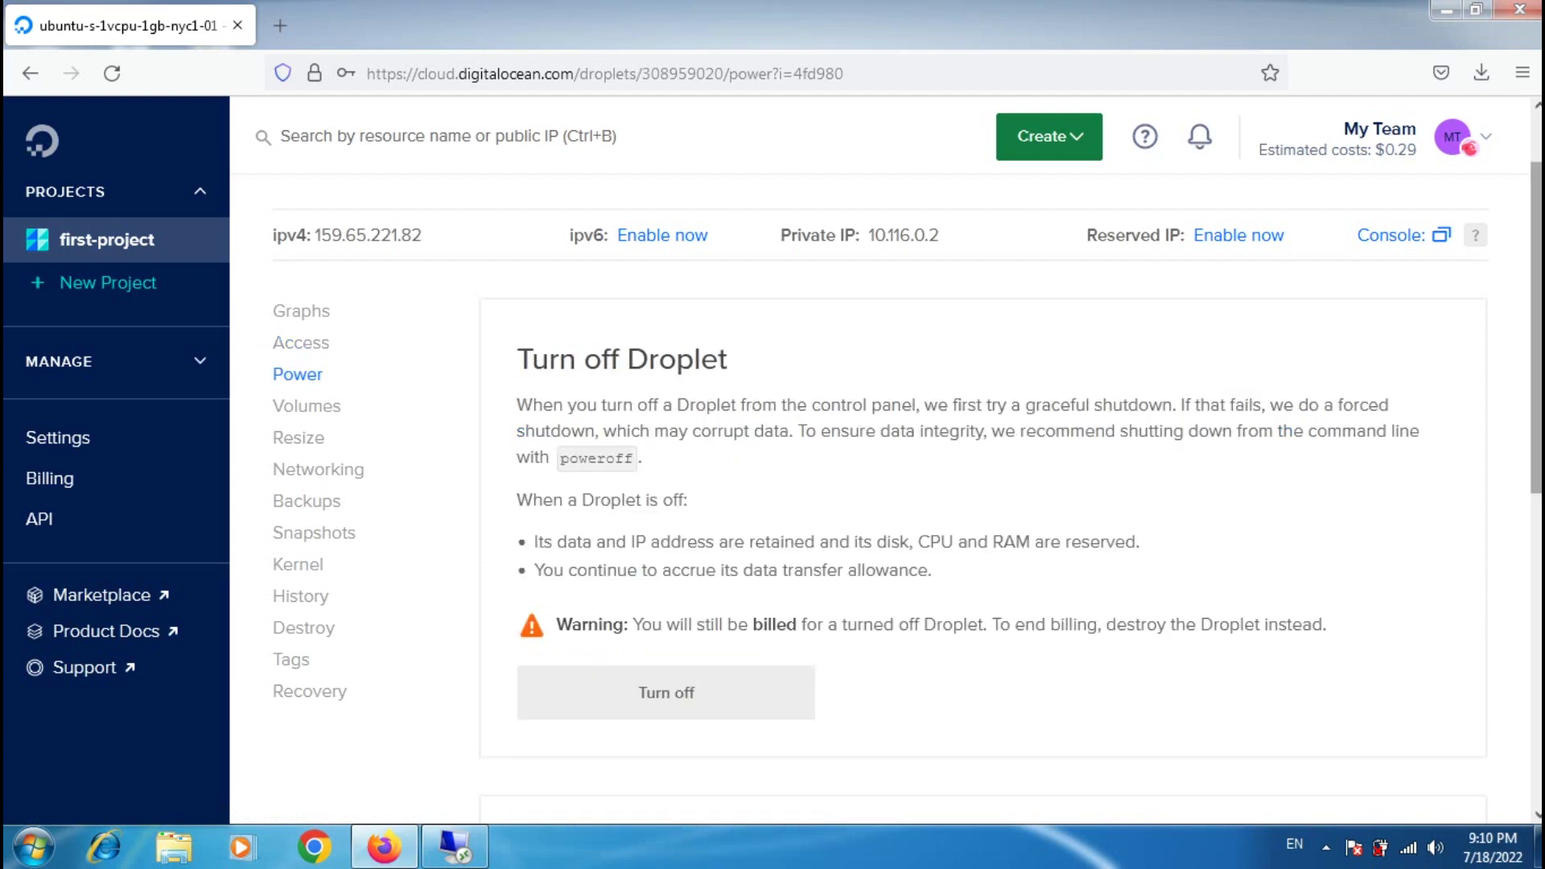
Step: Scroll the Power page down to the Power cycle section
{"action": "scroll", "coordinate": [812, 439], "scroll_direction": "down", "scroll_amount": 1}
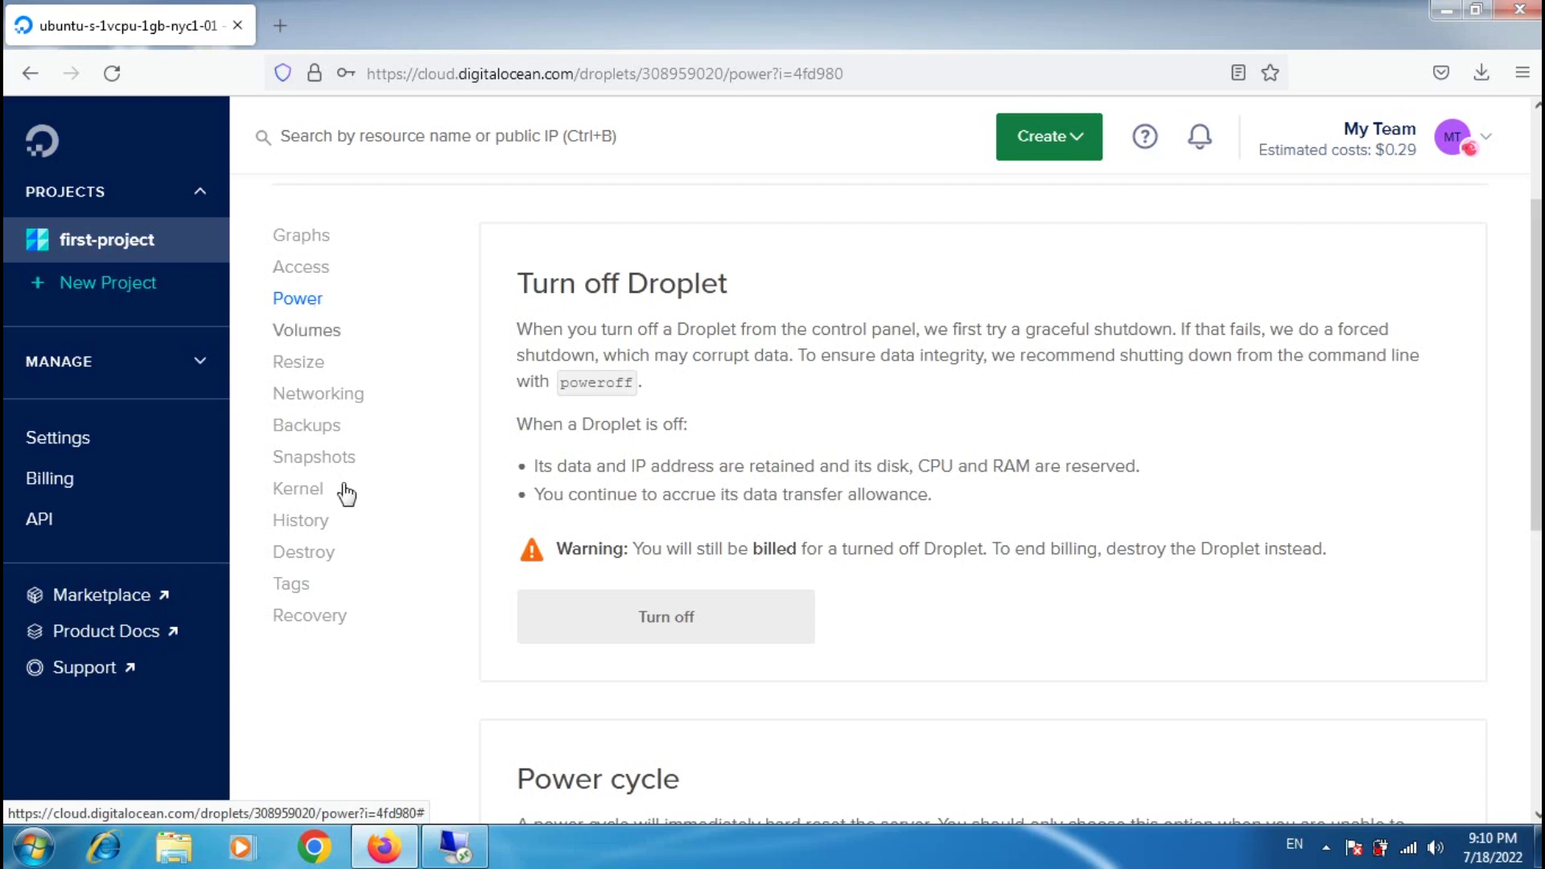
Step: Review the droplet's Destroy options, then view its Volumes page with no volumes attached
{"action": "left_click", "coordinate": [304, 553]}
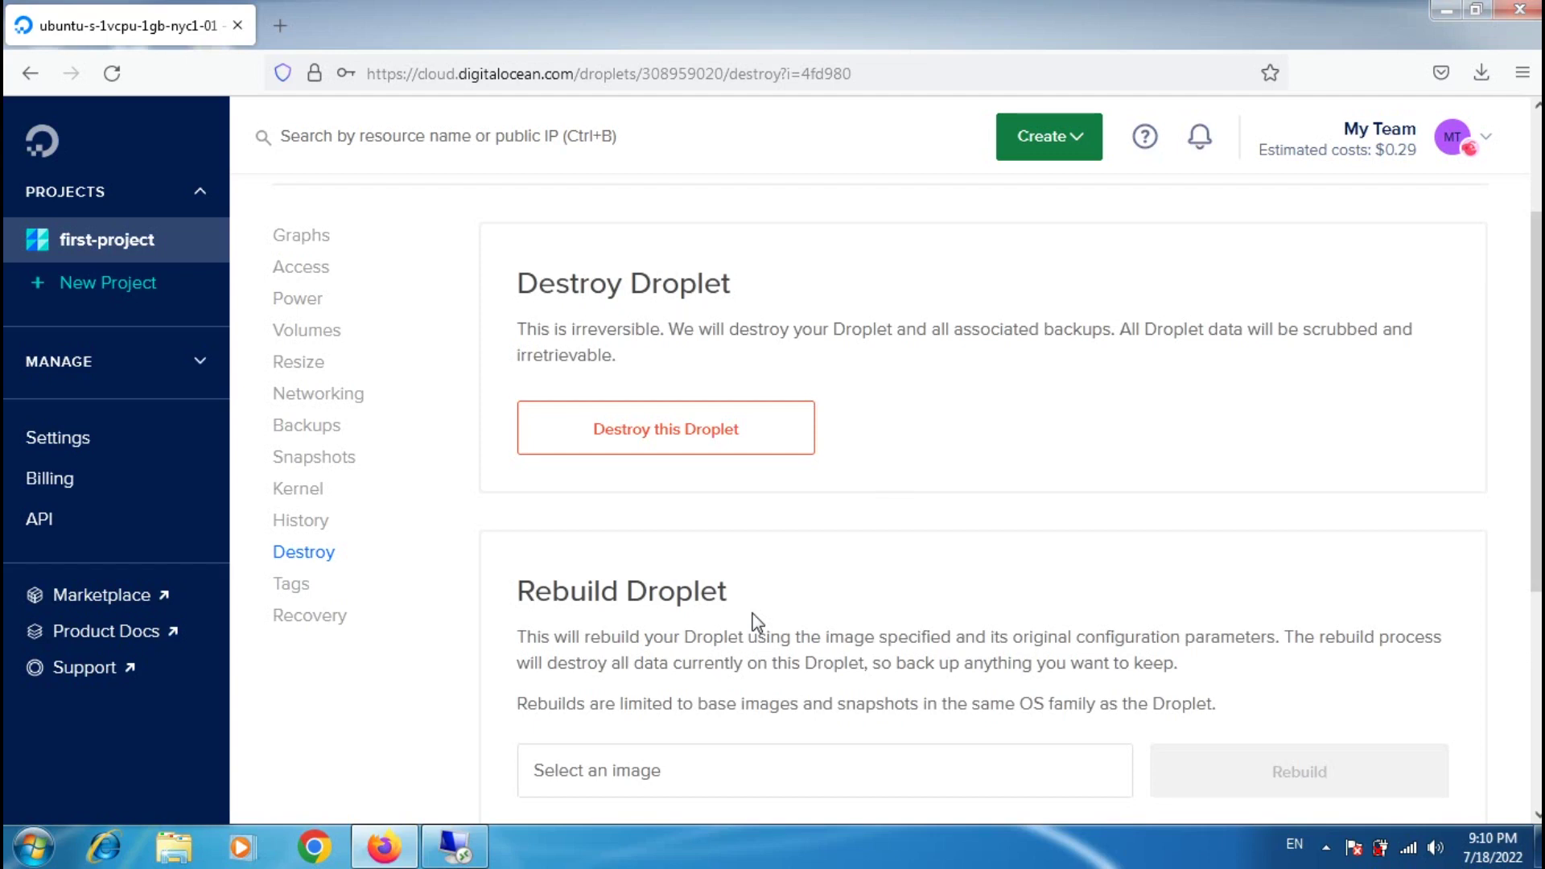
{"action": "left_click", "coordinate": [306, 337]}
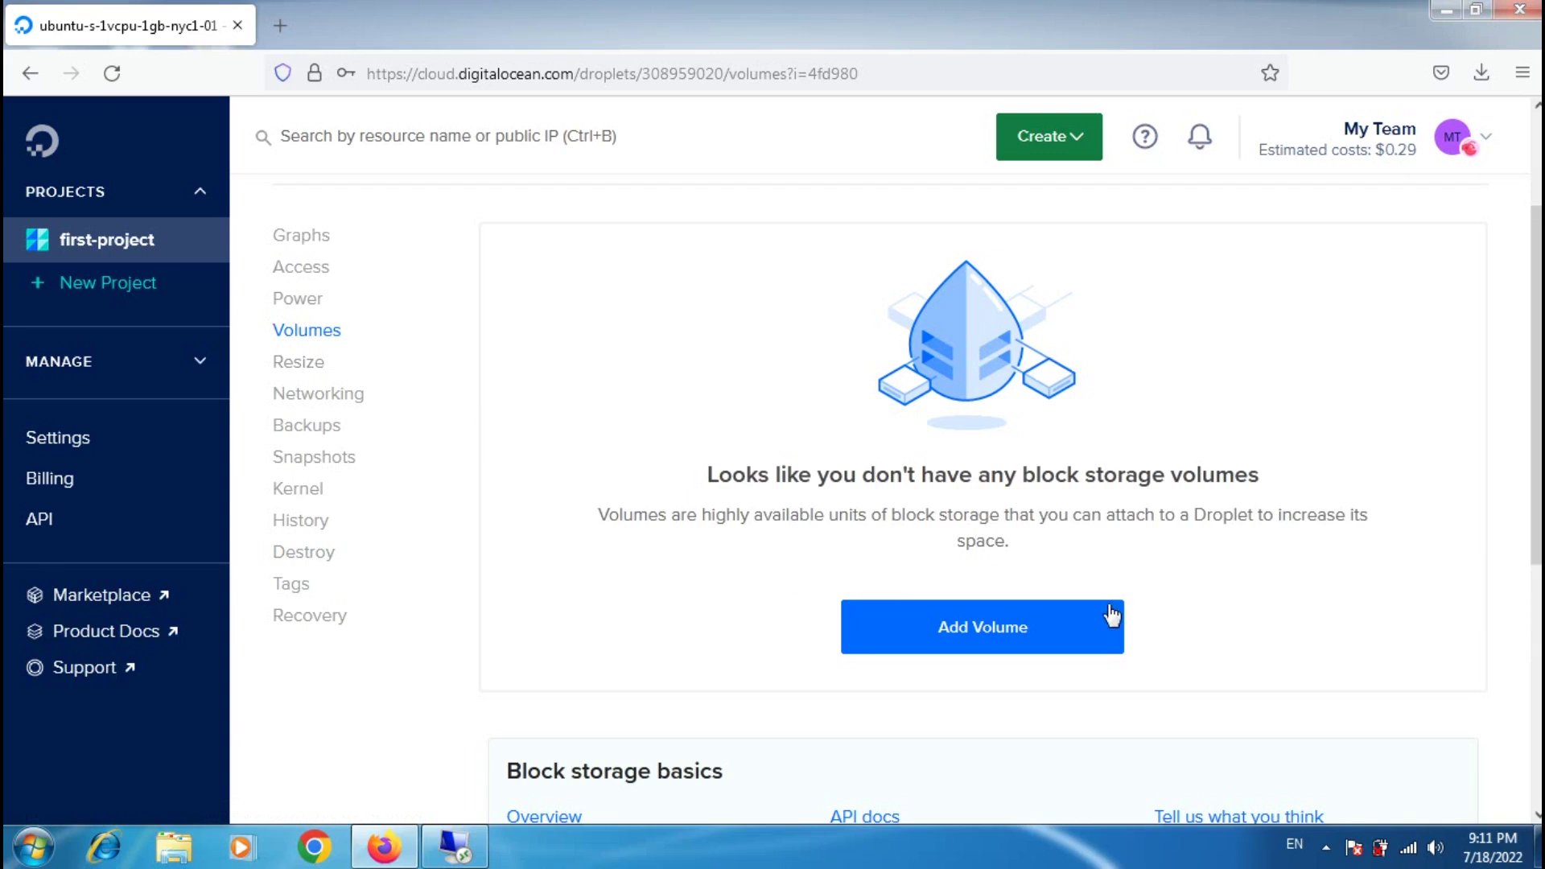
Step: Review the Add Volume form without creating a volume, then view the droplet's Resize options
{"action": "left_click", "coordinate": [1003, 628]}
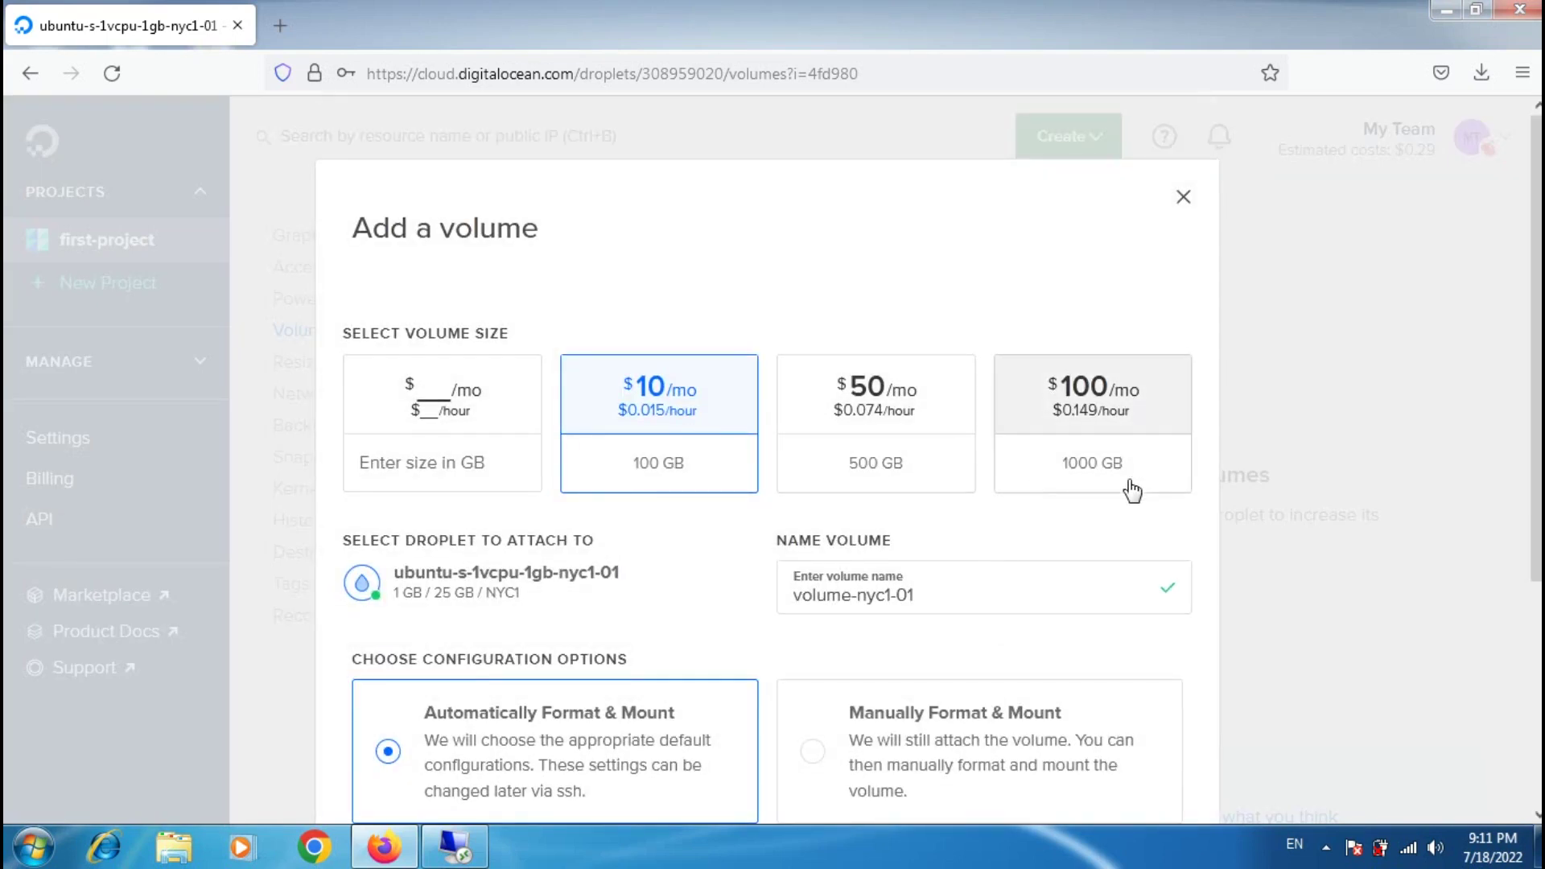
{"action": "scroll", "coordinate": [1167, 531], "scroll_direction": "down", "scroll_amount": 4}
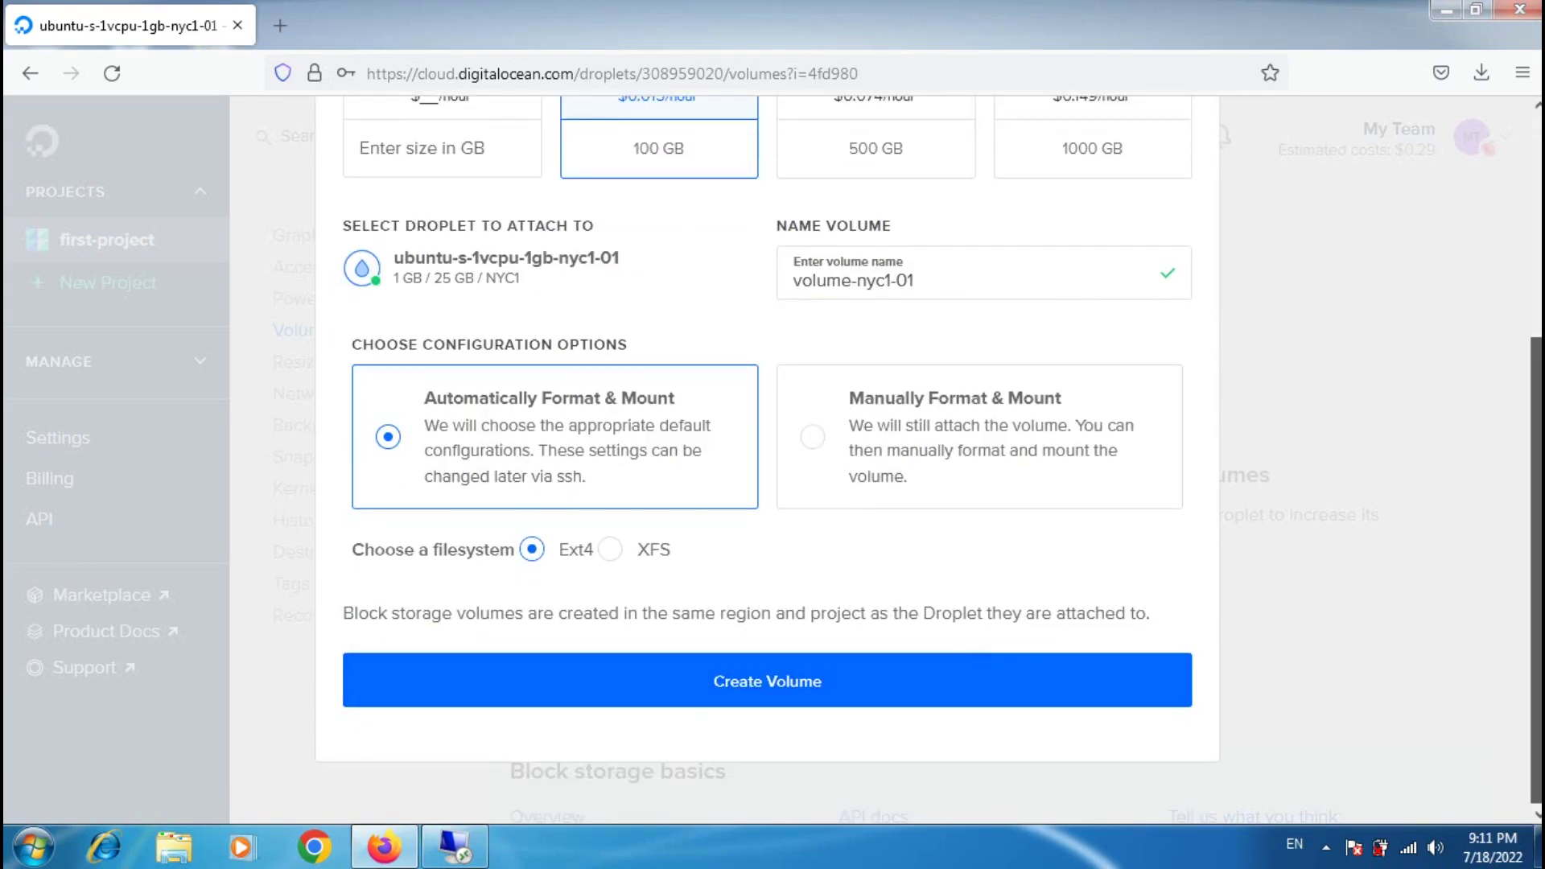
{"action": "scroll", "coordinate": [1173, 372], "scroll_direction": "up", "scroll_amount": 5}
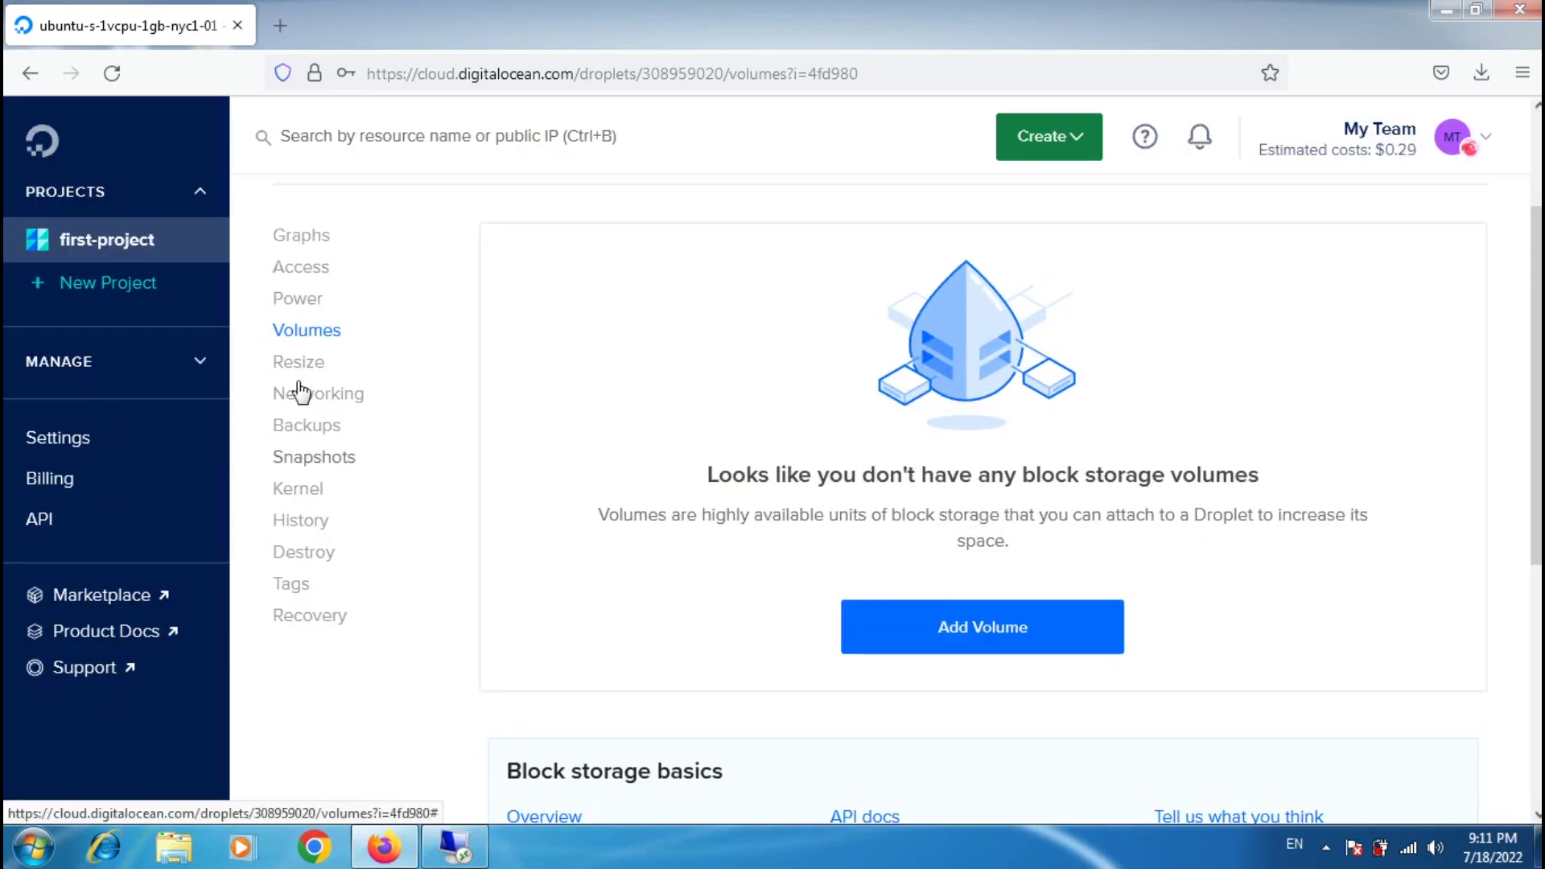
{"action": "left_click", "coordinate": [298, 364]}
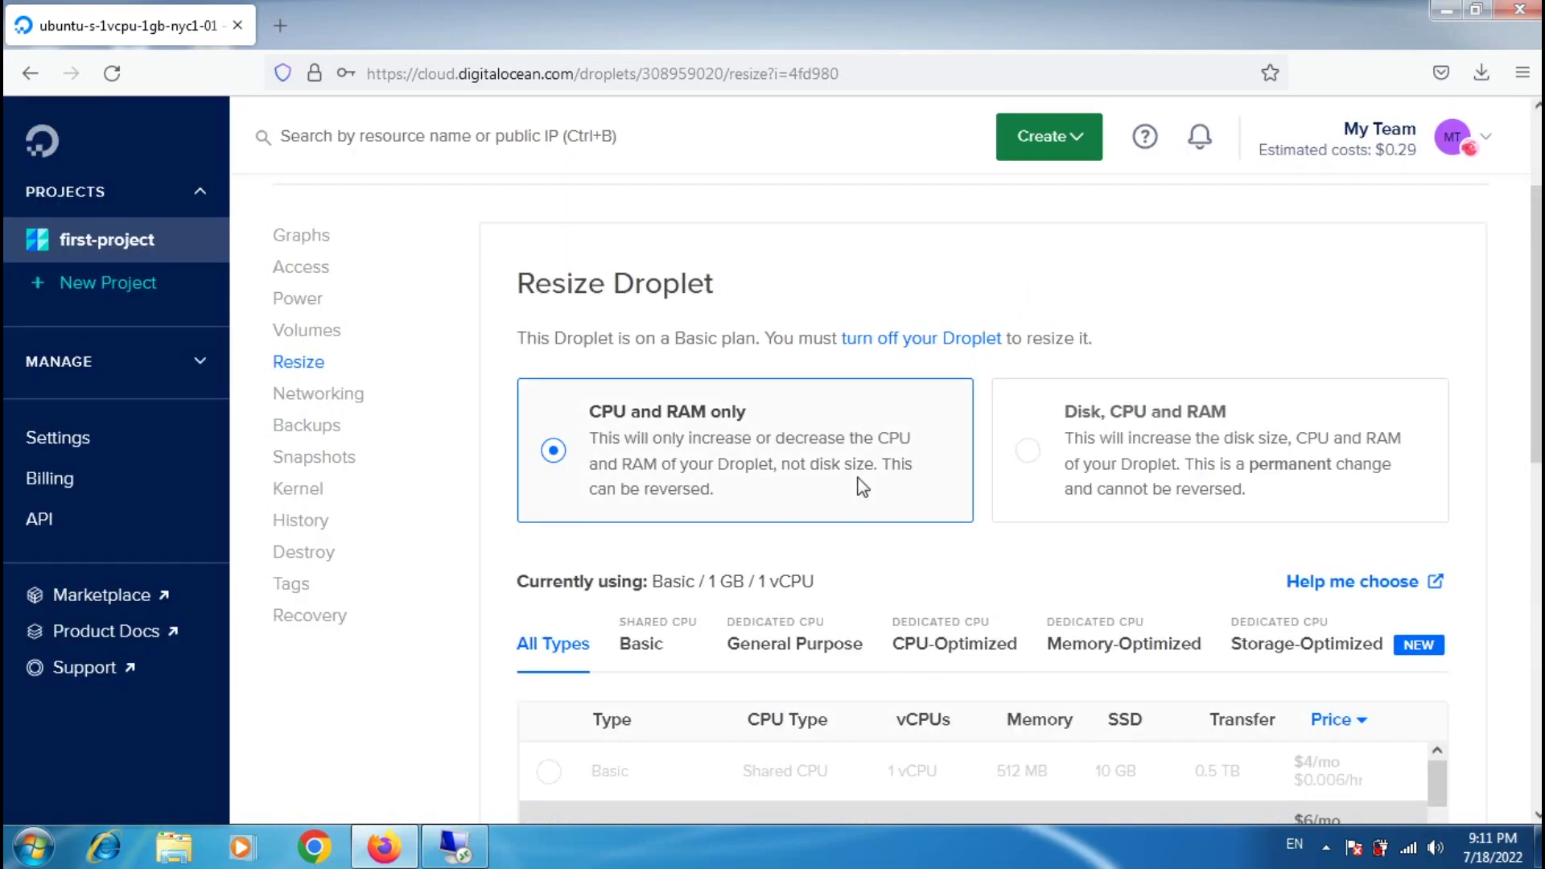
Step: View the droplet's Networking page: public IPv4 159.65.221.82, gateway 159.65.216.1, mask 255.255.248.0
{"action": "scroll", "coordinate": [909, 523], "scroll_direction": "down", "scroll_amount": 1}
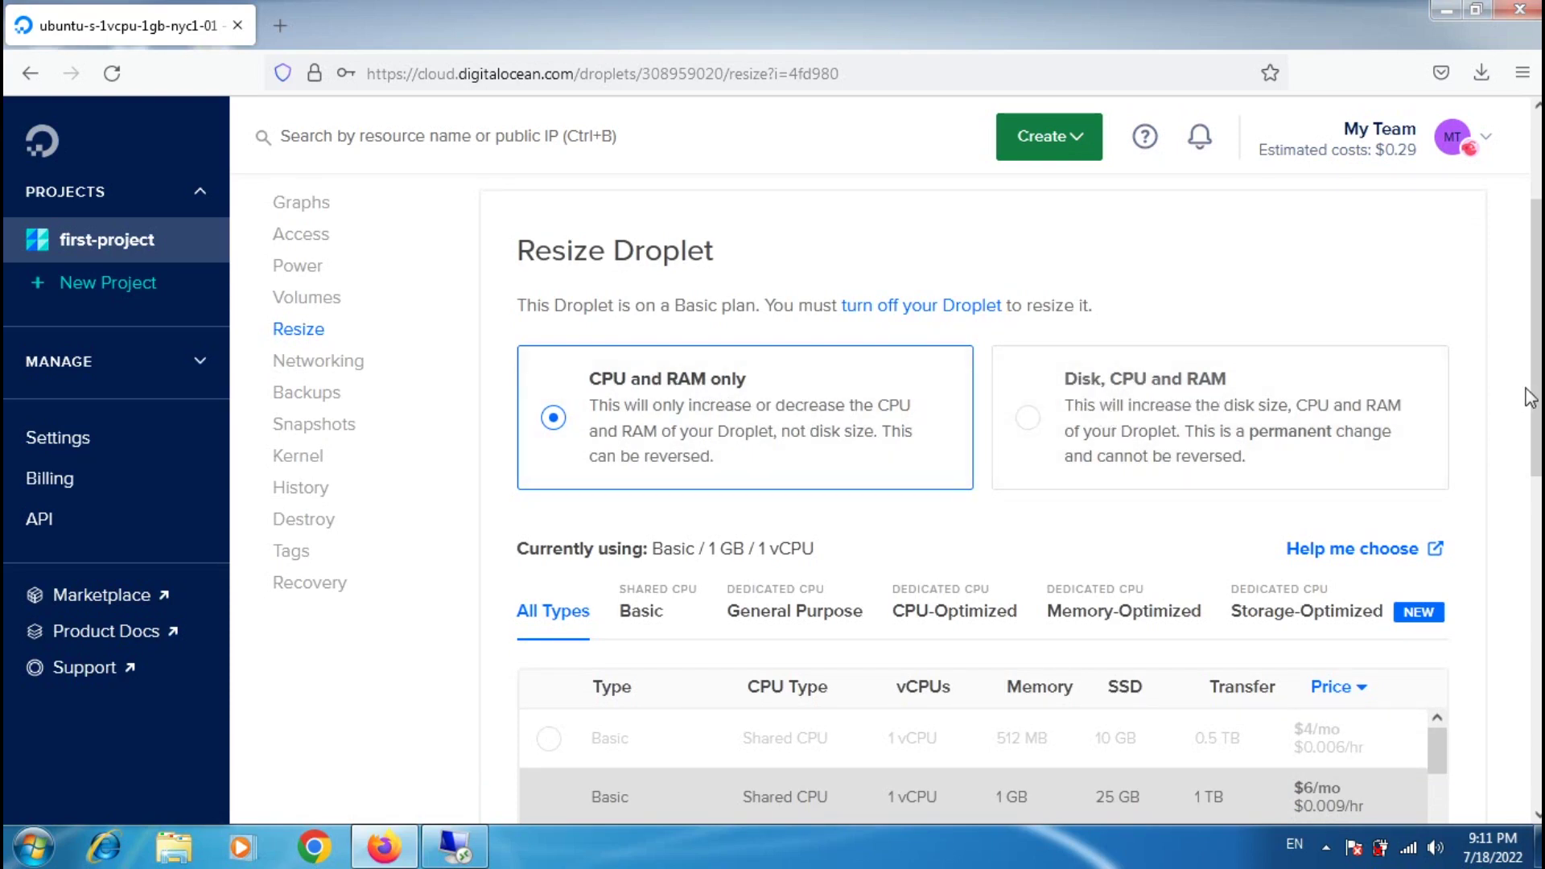
{"action": "scroll", "coordinate": [1529, 397], "scroll_direction": "down", "scroll_amount": 4}
{"action": "scroll", "coordinate": [1529, 515], "scroll_direction": "down", "scroll_amount": 3}
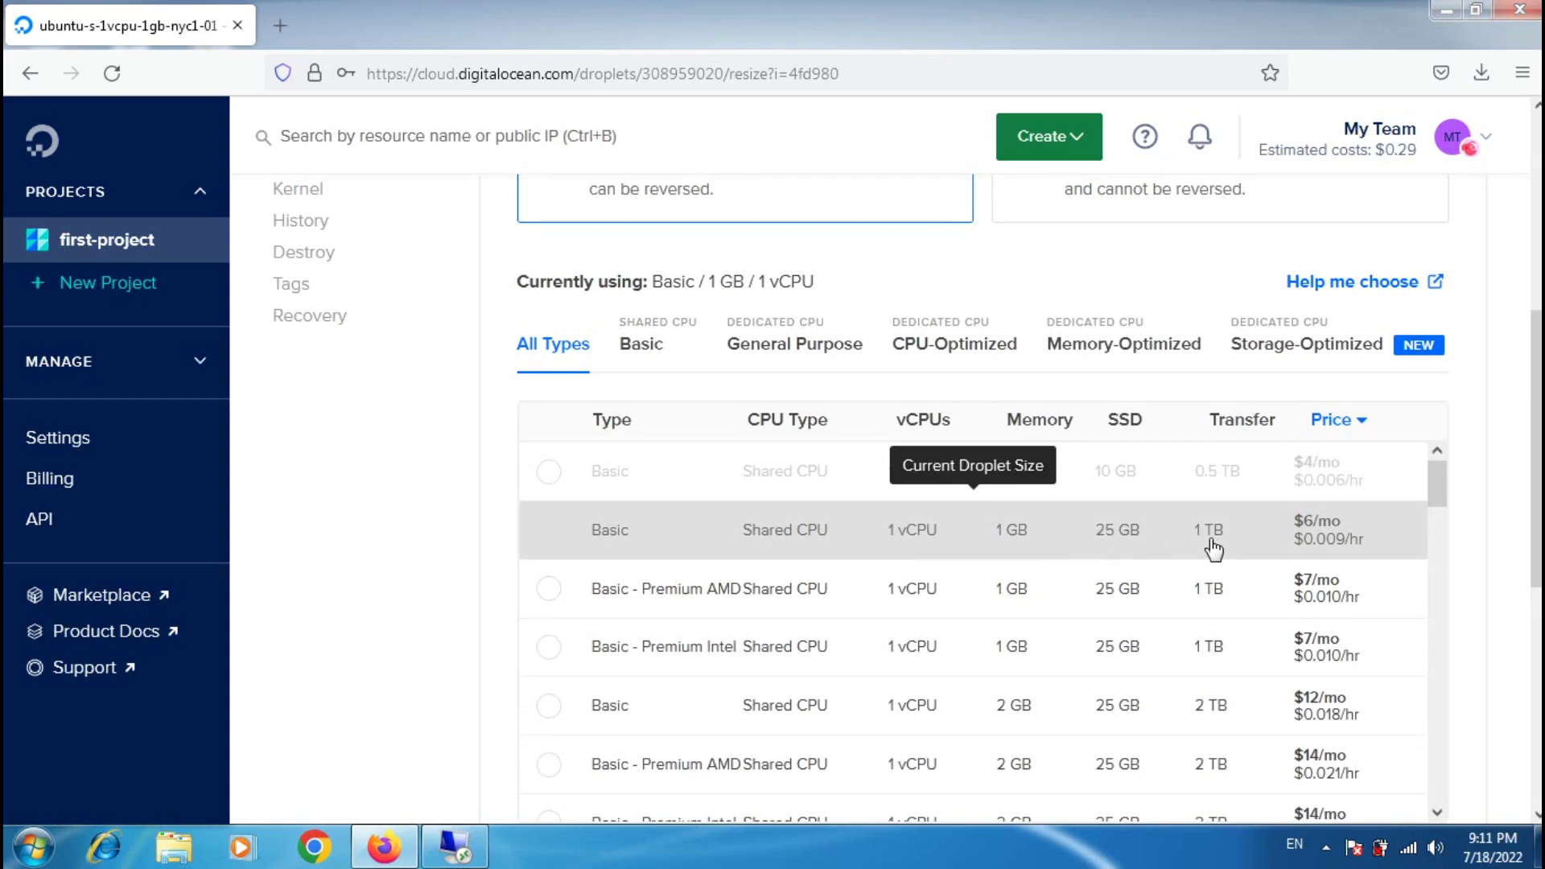
{"action": "scroll", "coordinate": [974, 483], "scroll_direction": "down", "scroll_amount": 2}
{"action": "scroll", "coordinate": [973, 483], "scroll_direction": "down", "scroll_amount": 1}
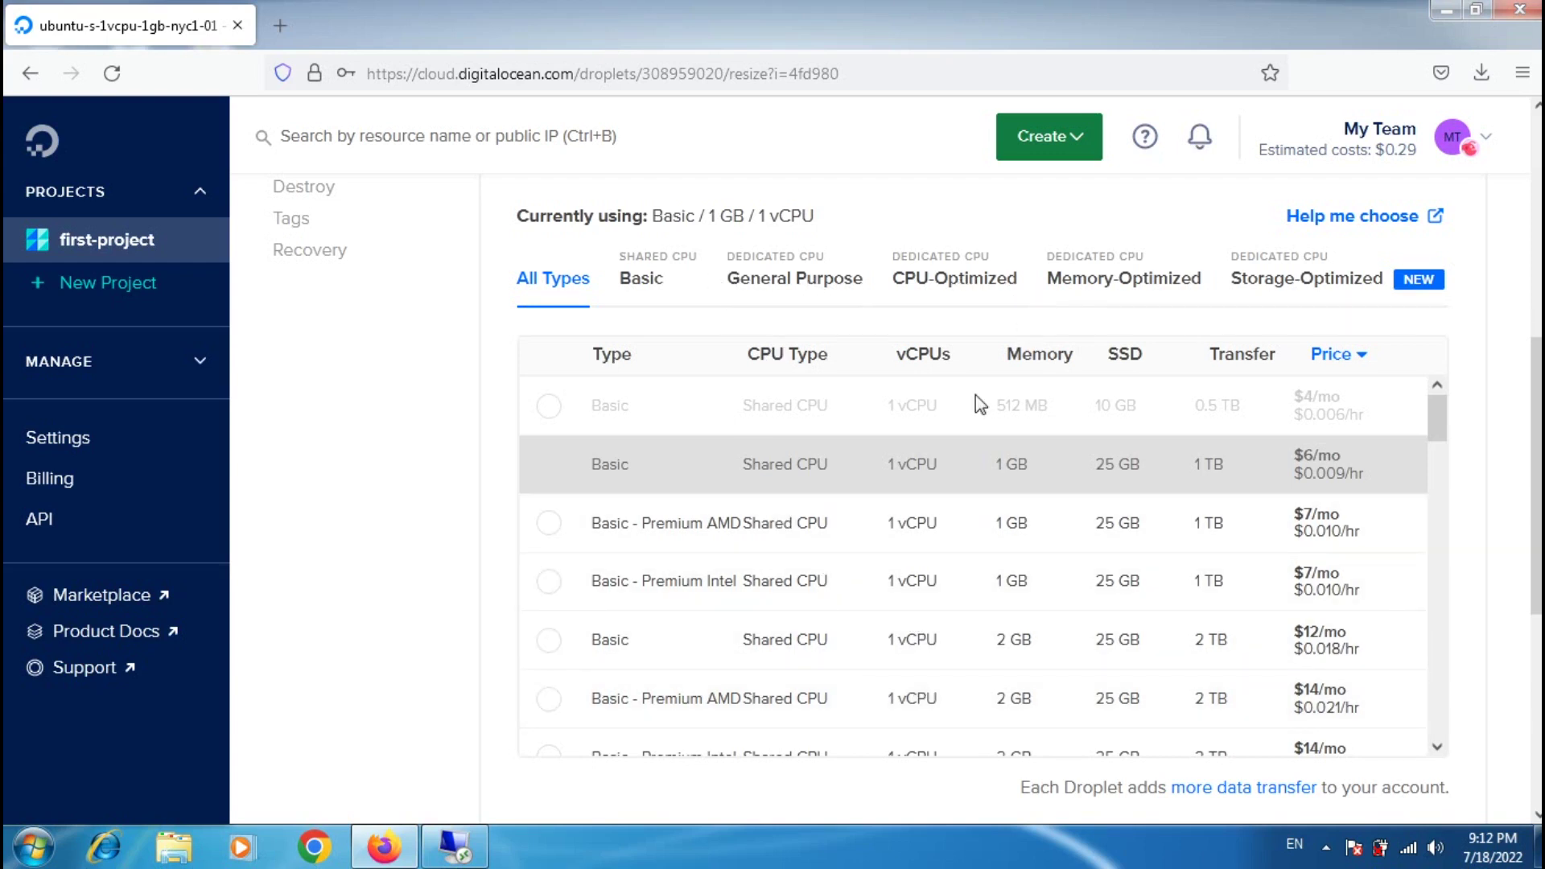
{"action": "scroll", "coordinate": [1266, 524], "scroll_direction": "up", "scroll_amount": 2}
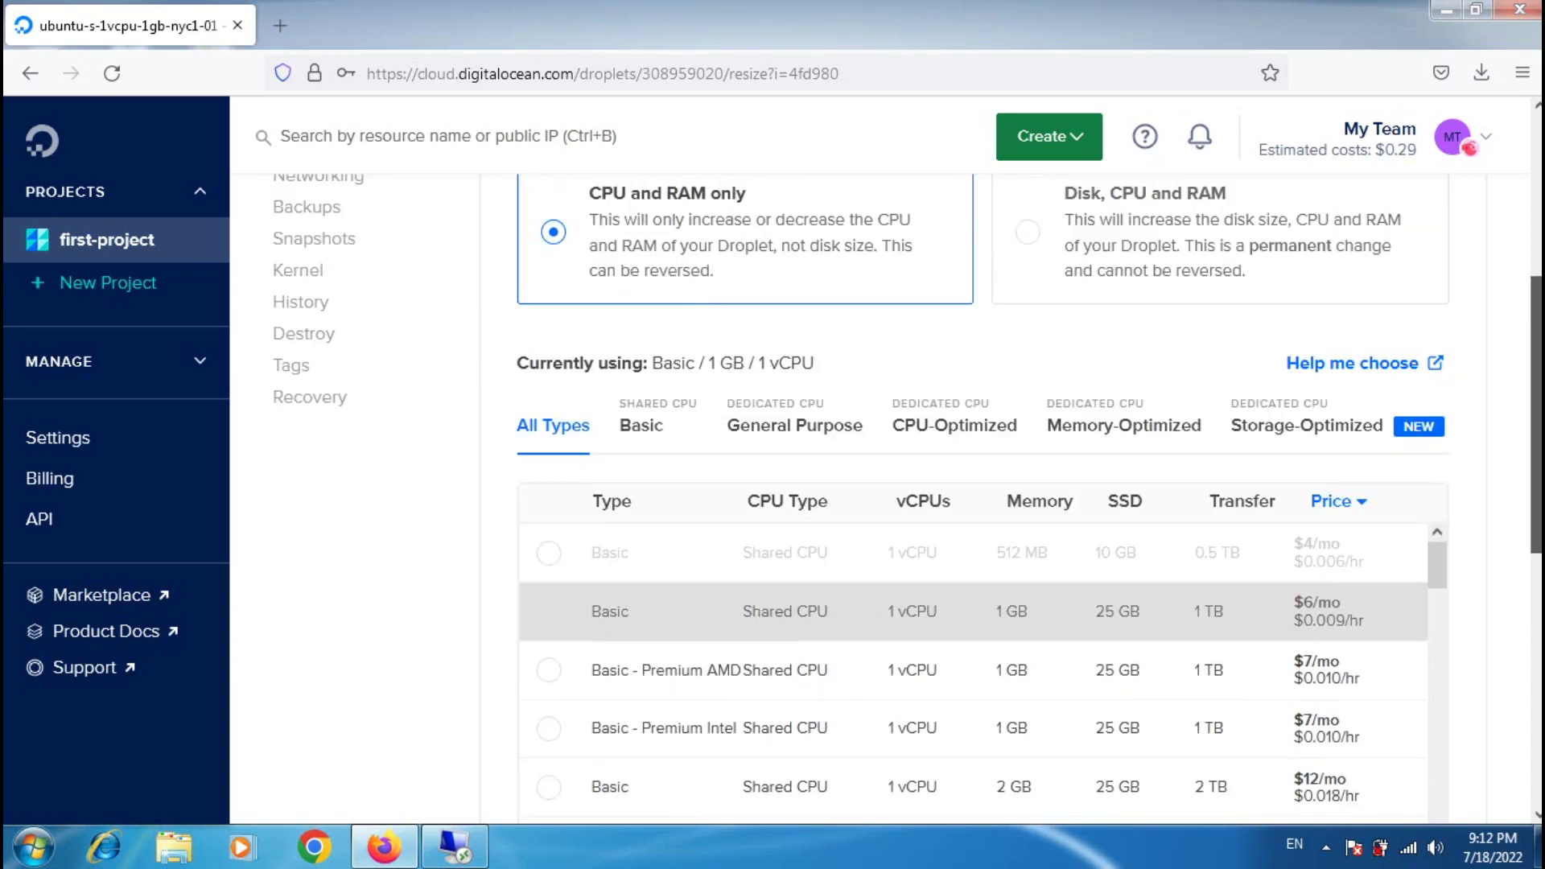
{"action": "scroll", "coordinate": [974, 612], "scroll_direction": "up", "scroll_amount": 2}
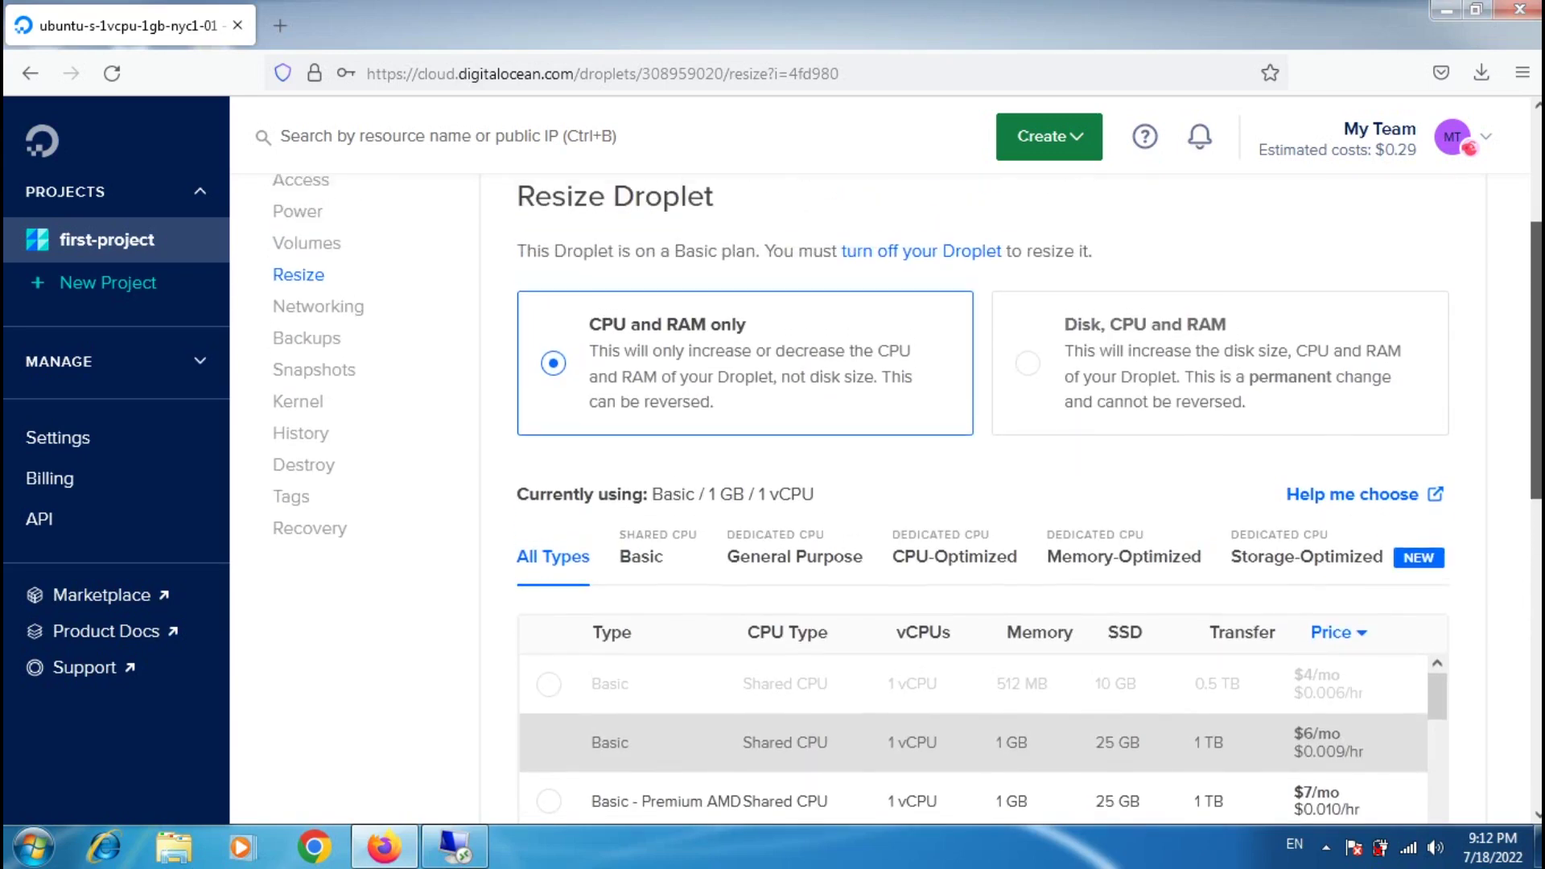
{"action": "left_click", "coordinate": [322, 308]}
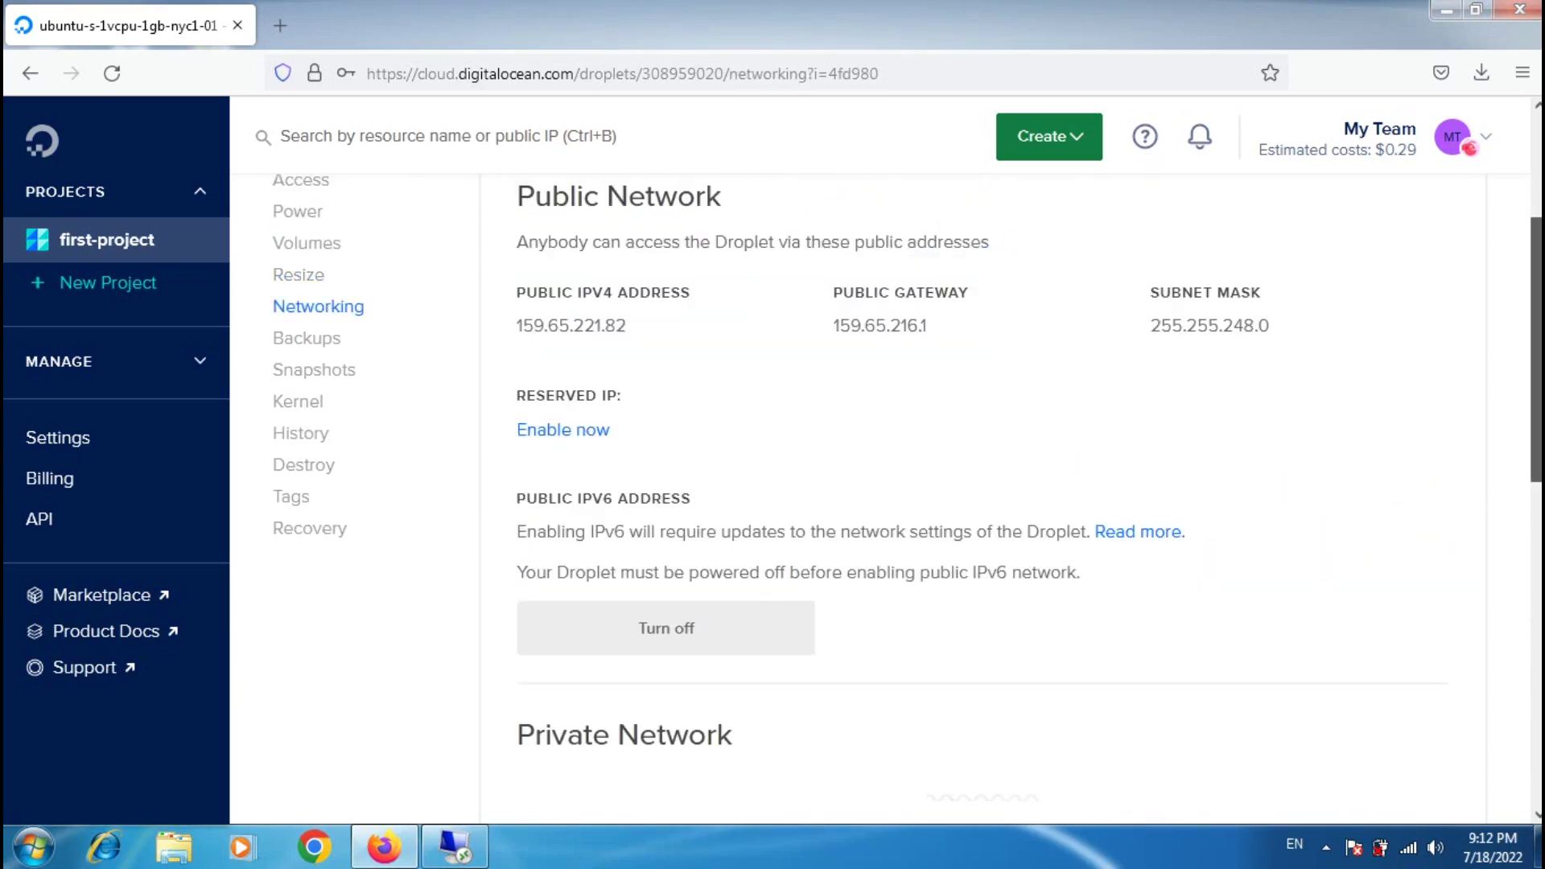
Step: View the droplet's Backups page offering weekly backups at $1.20 per month
{"action": "scroll", "coordinate": [908, 498], "scroll_direction": "up", "scroll_amount": 1}
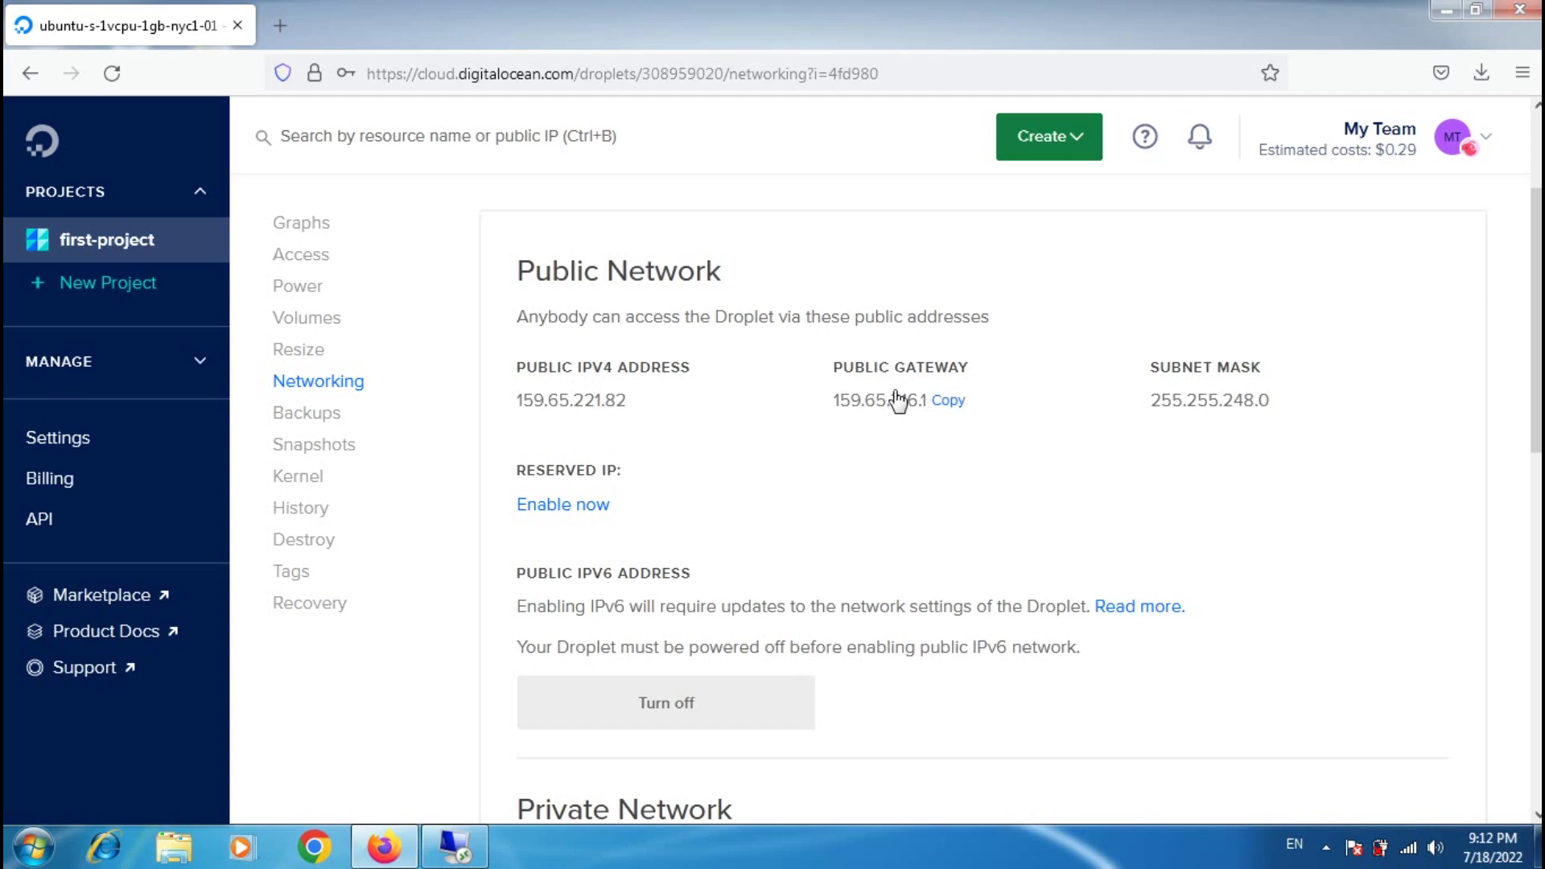
{"action": "left_click", "coordinate": [307, 419]}
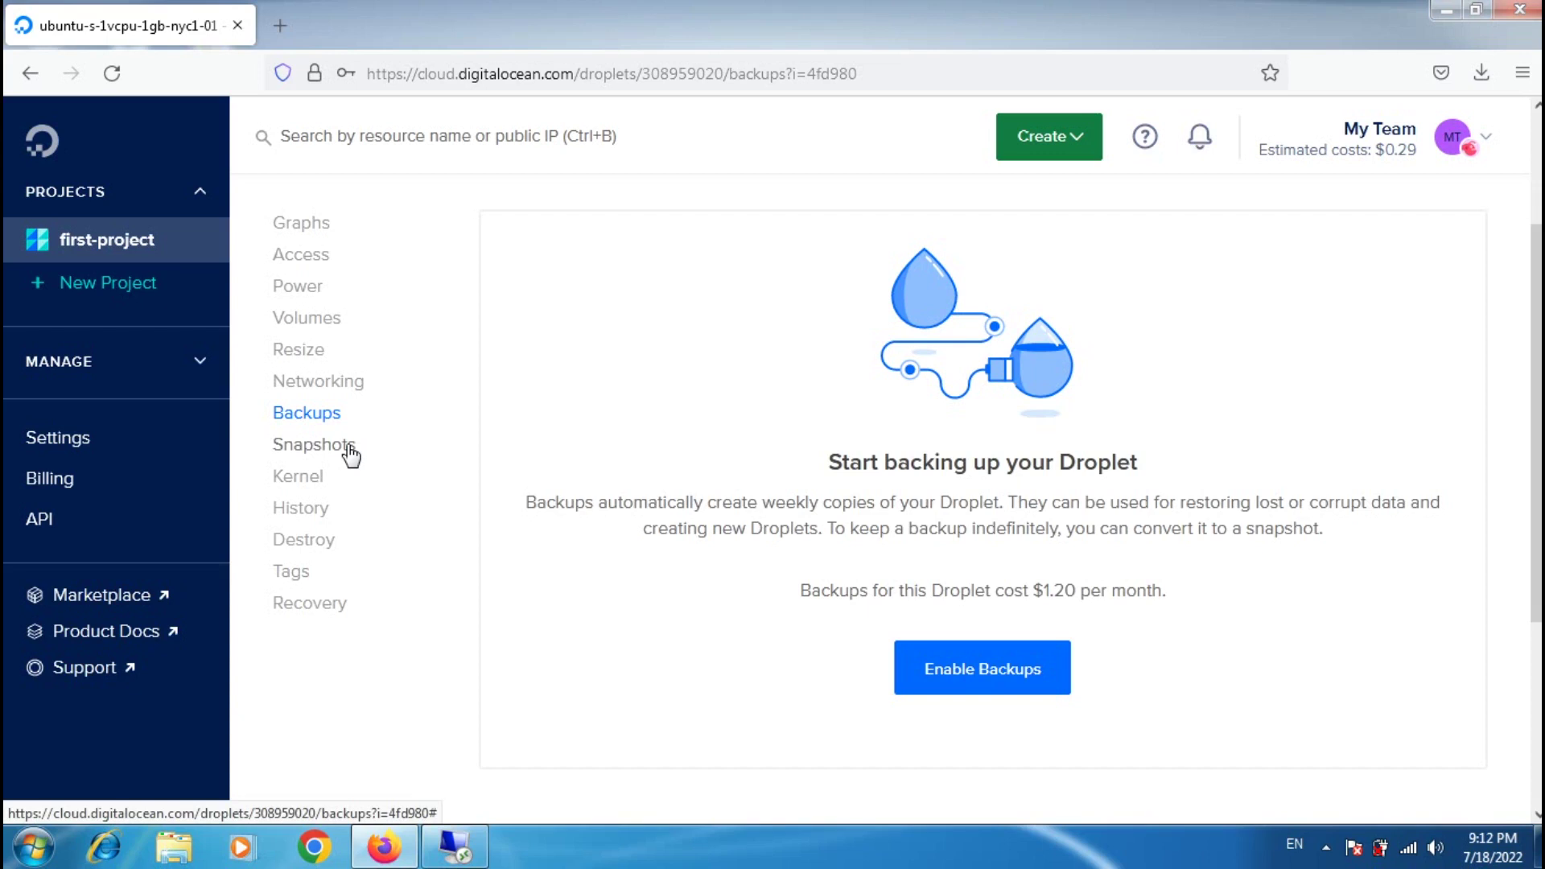
Step: Review the droplet's Snapshots, History and Destroy/Rebuild pages in turn
{"action": "left_click", "coordinate": [304, 450]}
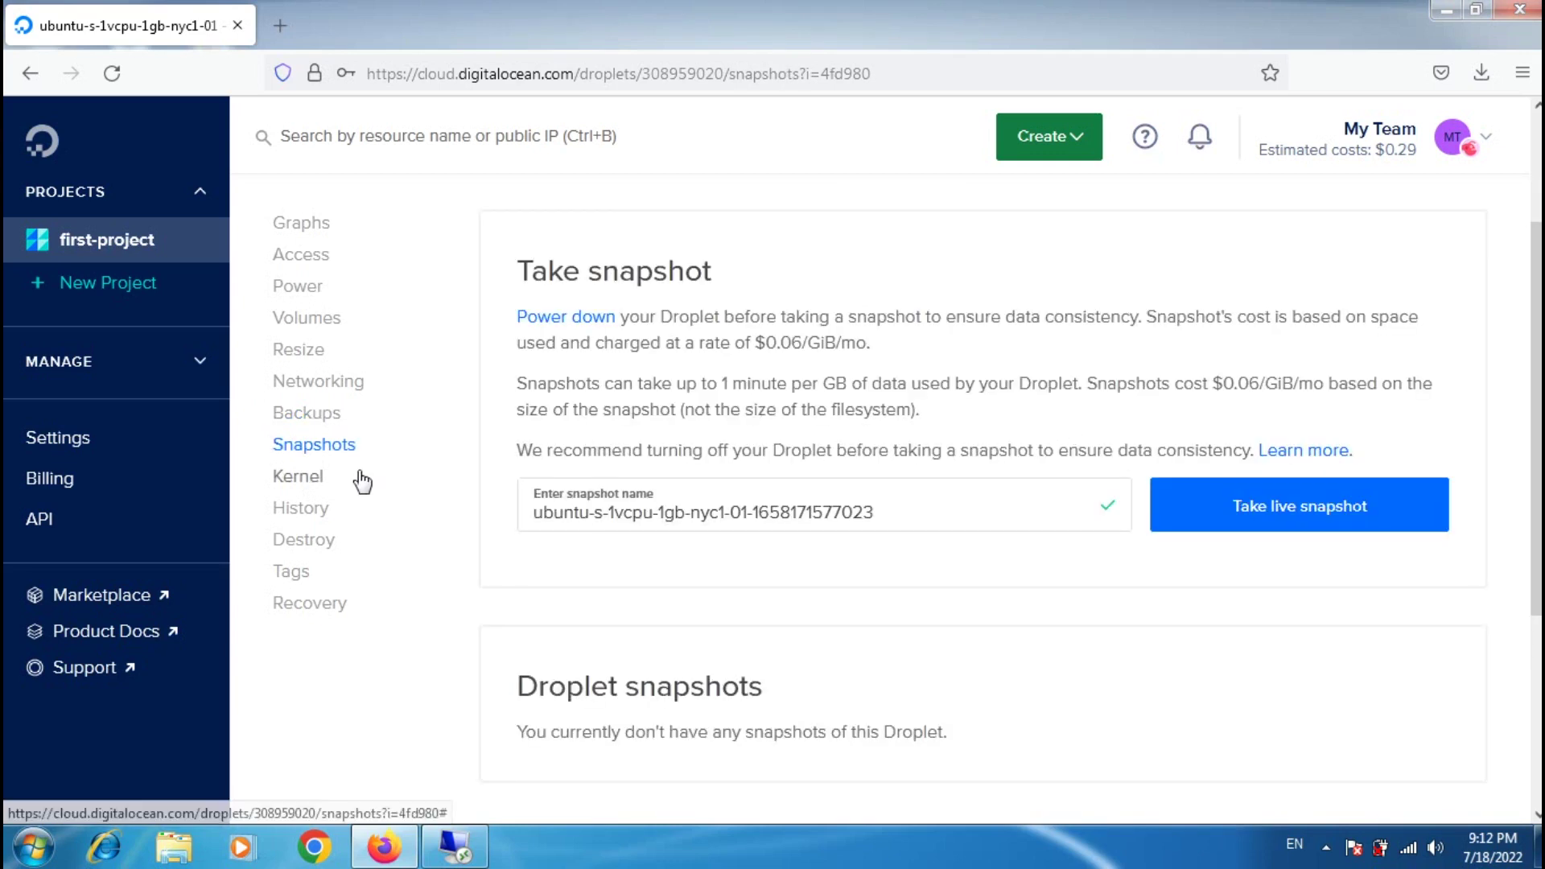
{"action": "left_click", "coordinate": [322, 510]}
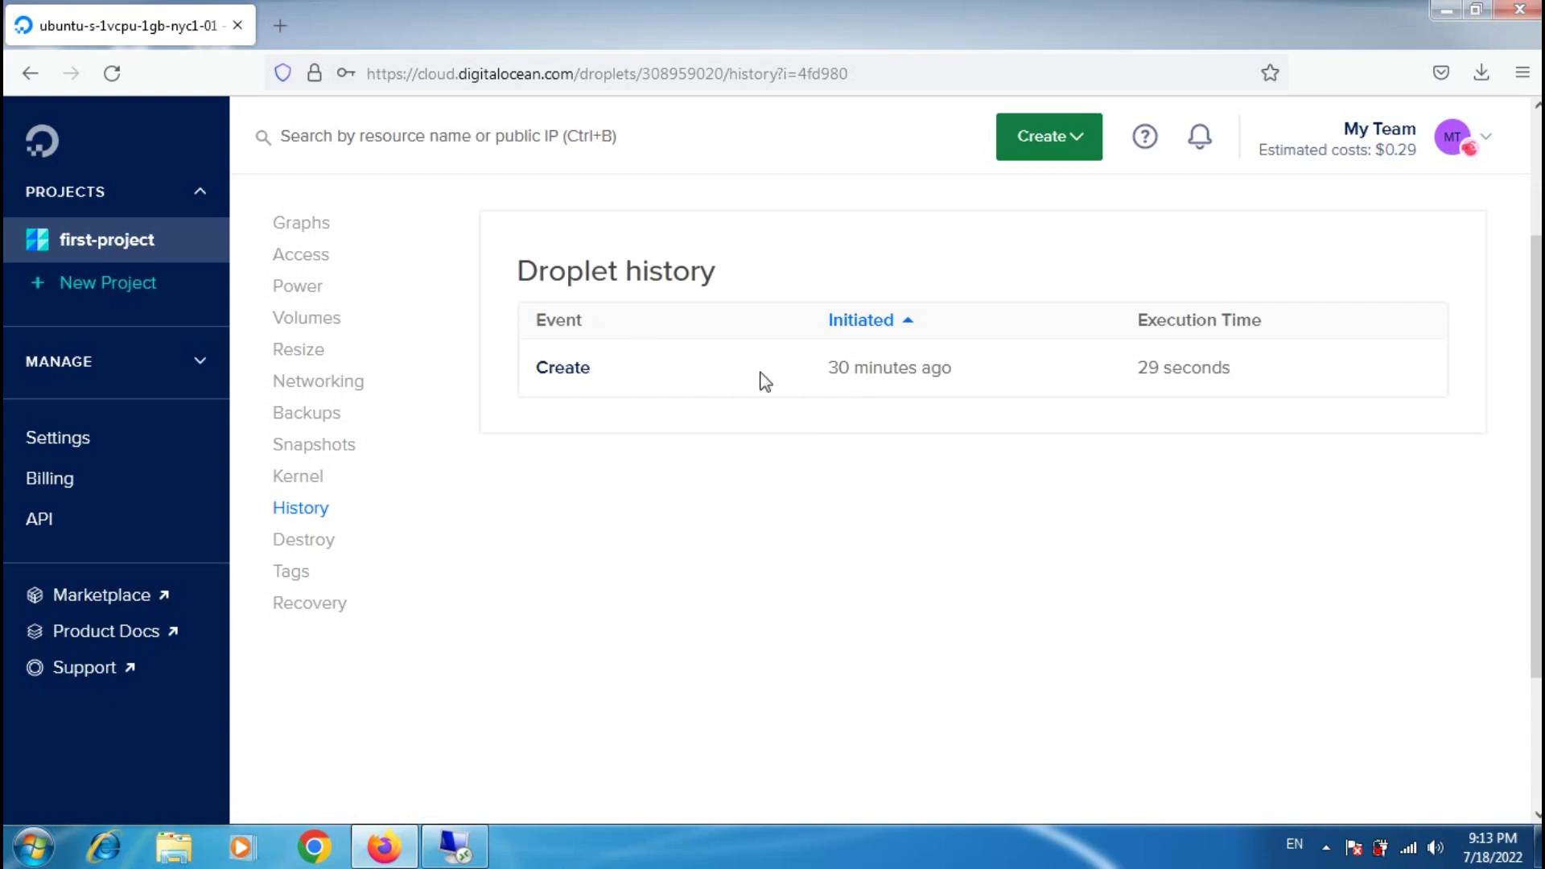
{"action": "mouse_move", "coordinate": [842, 376]}
{"action": "left_click", "coordinate": [317, 545]}
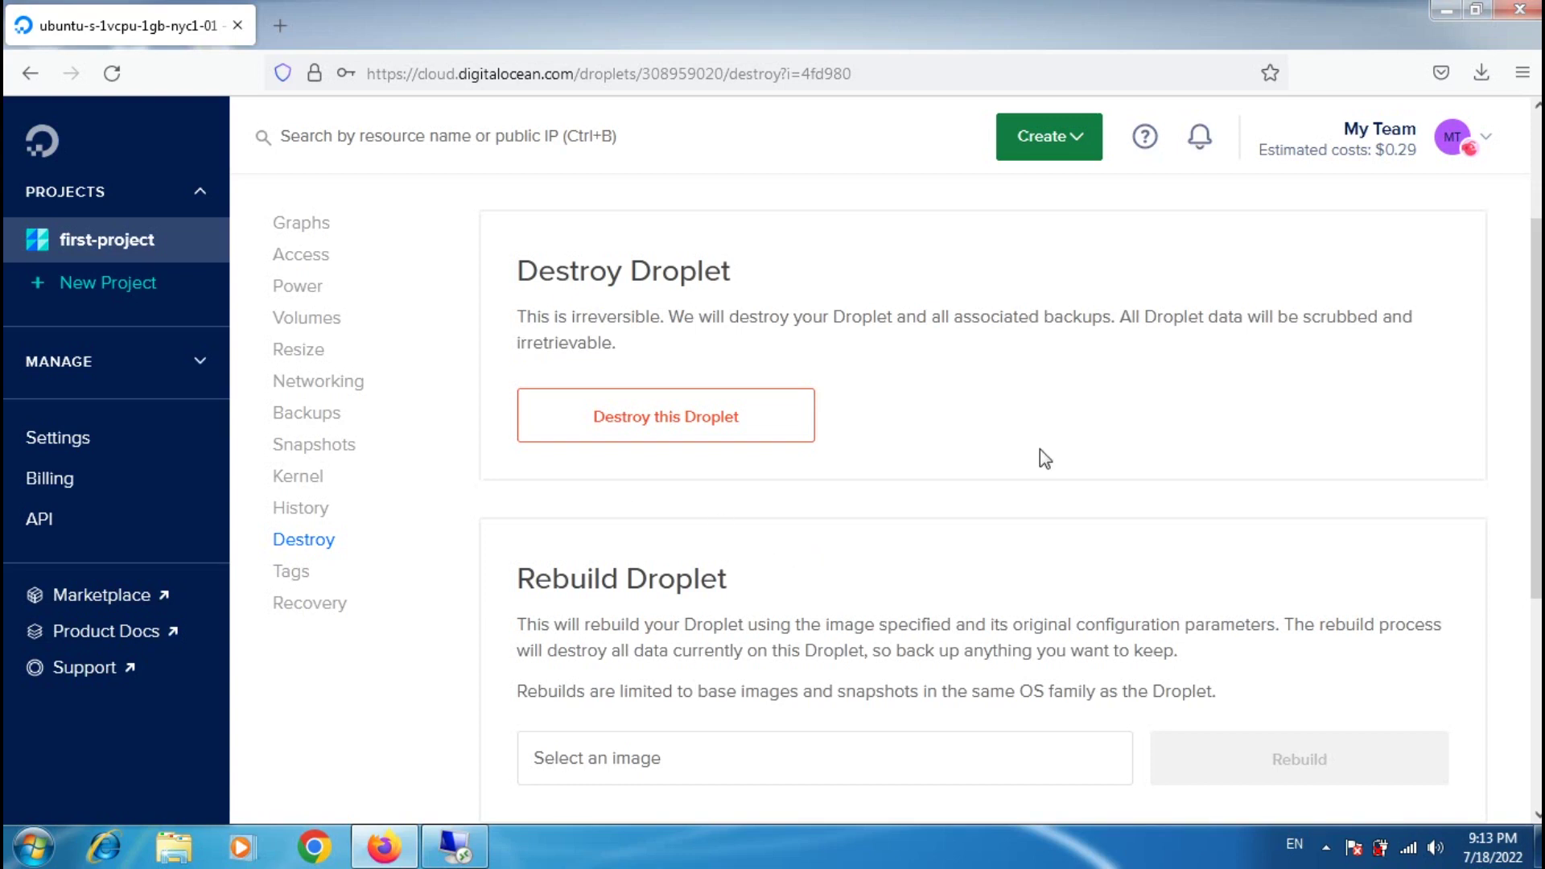
{"action": "left_click", "coordinate": [304, 590]}
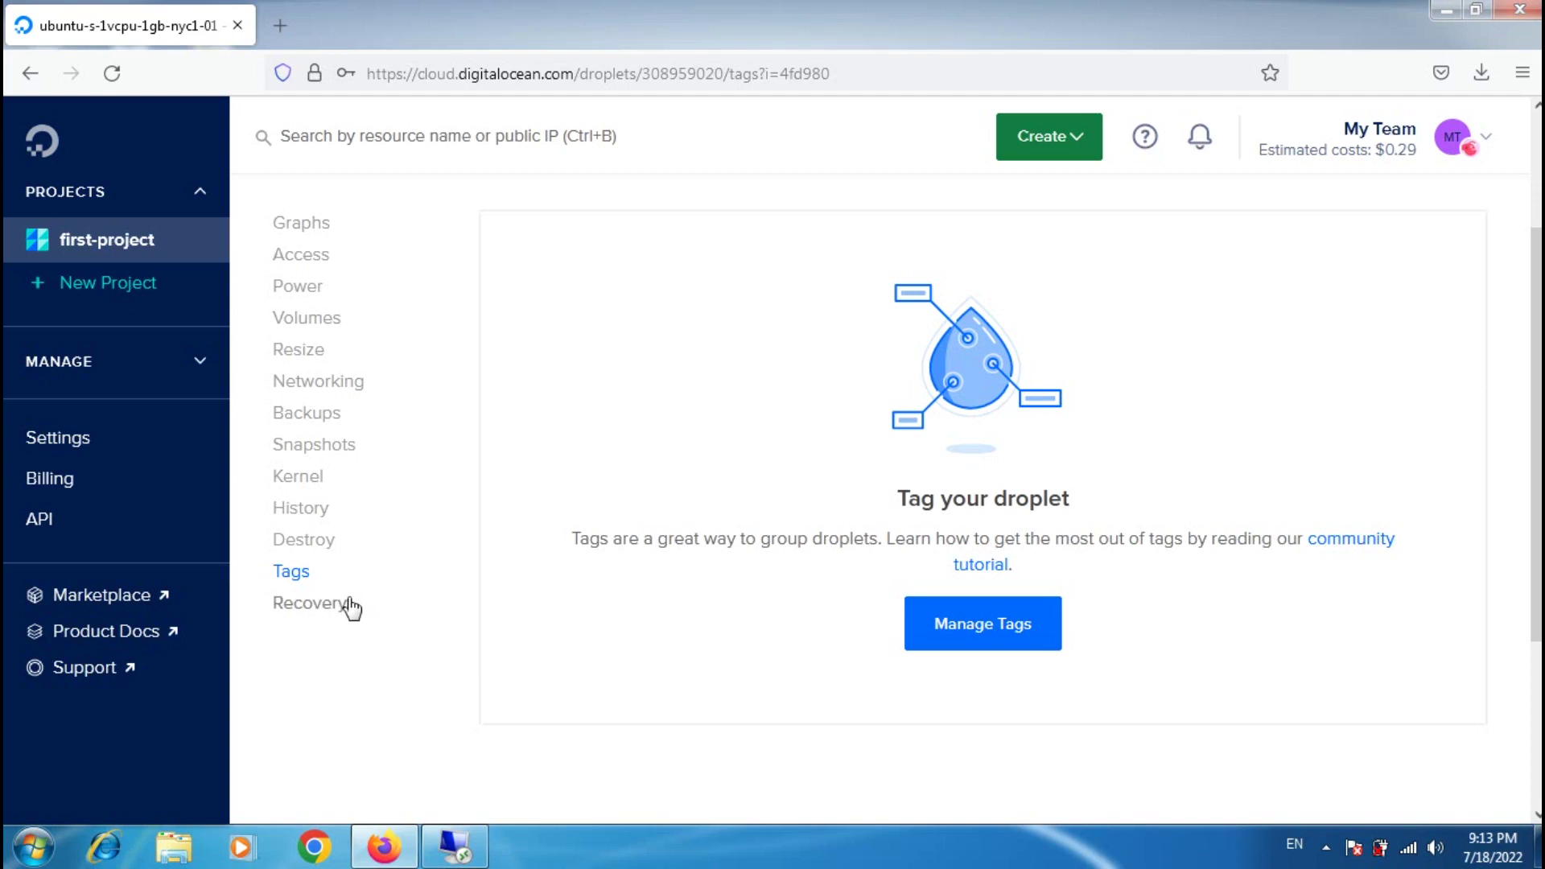
Step: View the droplet's Recovery page, with Boot from Hard Drive selected
{"action": "left_click", "coordinate": [316, 613]}
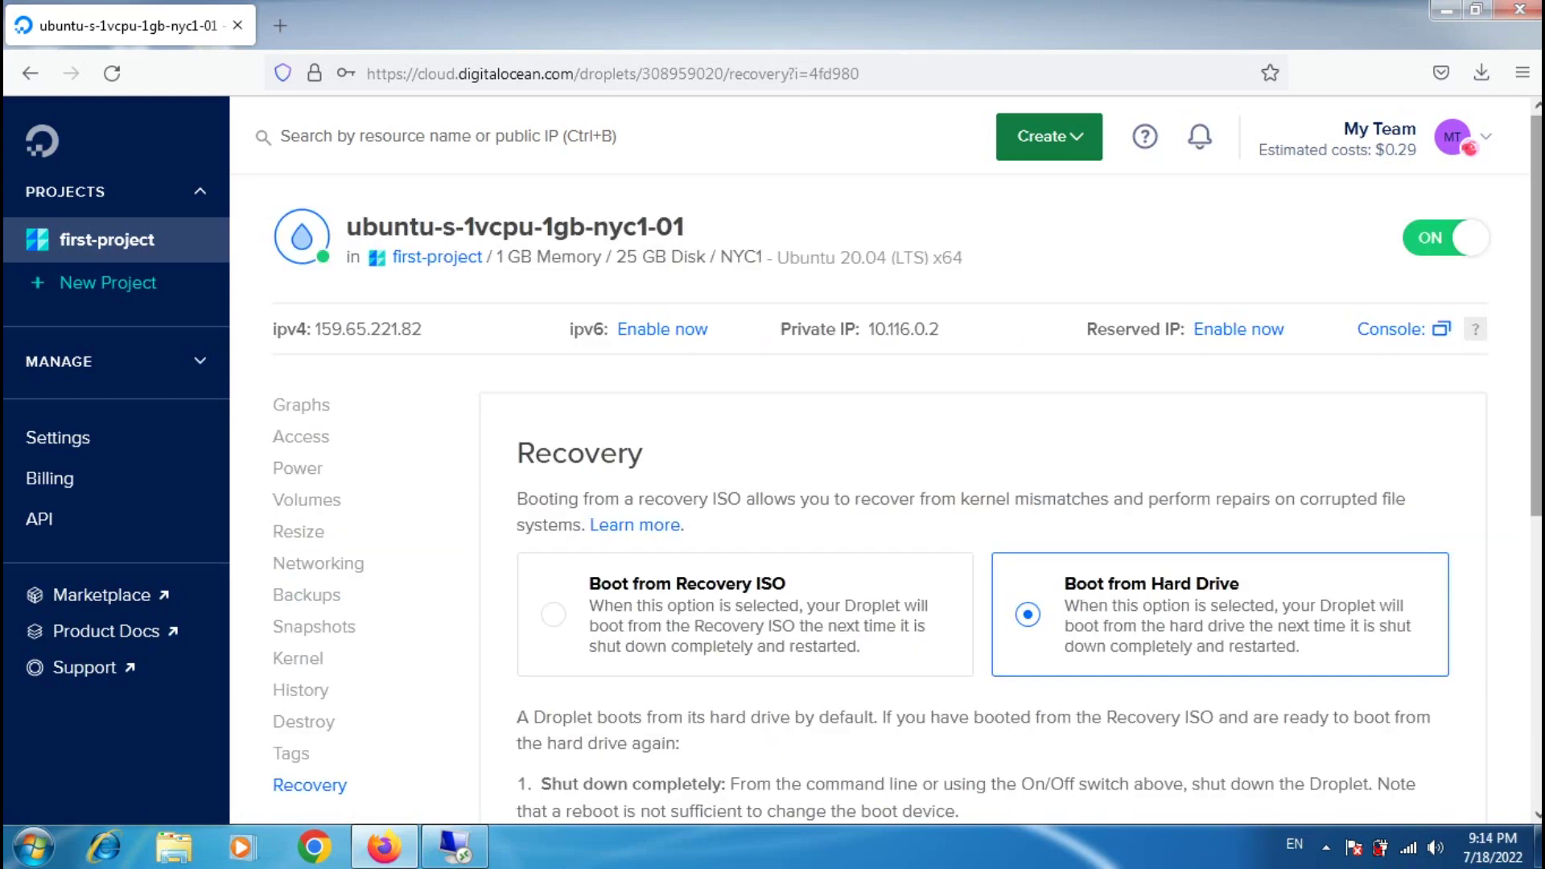
Step: Scroll the Recovery page, then open droplet ubuntu-s-1vcpu-1gb-nyc1-01 from the first-project resources list
{"action": "scroll", "coordinate": [1070, 306], "scroll_direction": "down", "scroll_amount": 2}
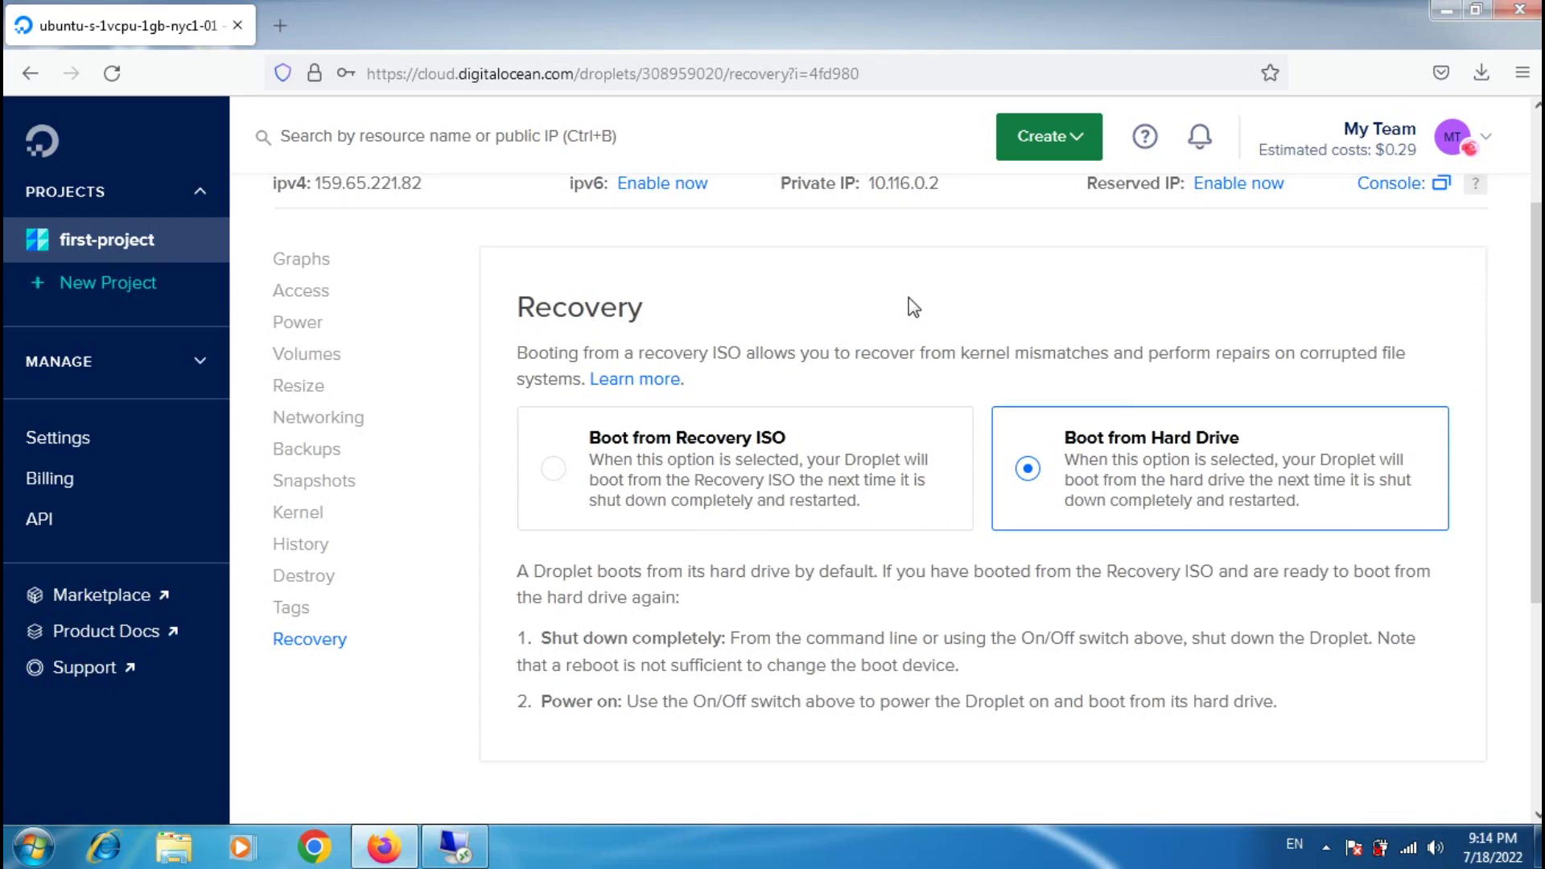
{"action": "scroll", "coordinate": [914, 307], "scroll_direction": "up", "scroll_amount": 3}
{"action": "scroll", "coordinate": [914, 307], "scroll_direction": "down", "scroll_amount": 1}
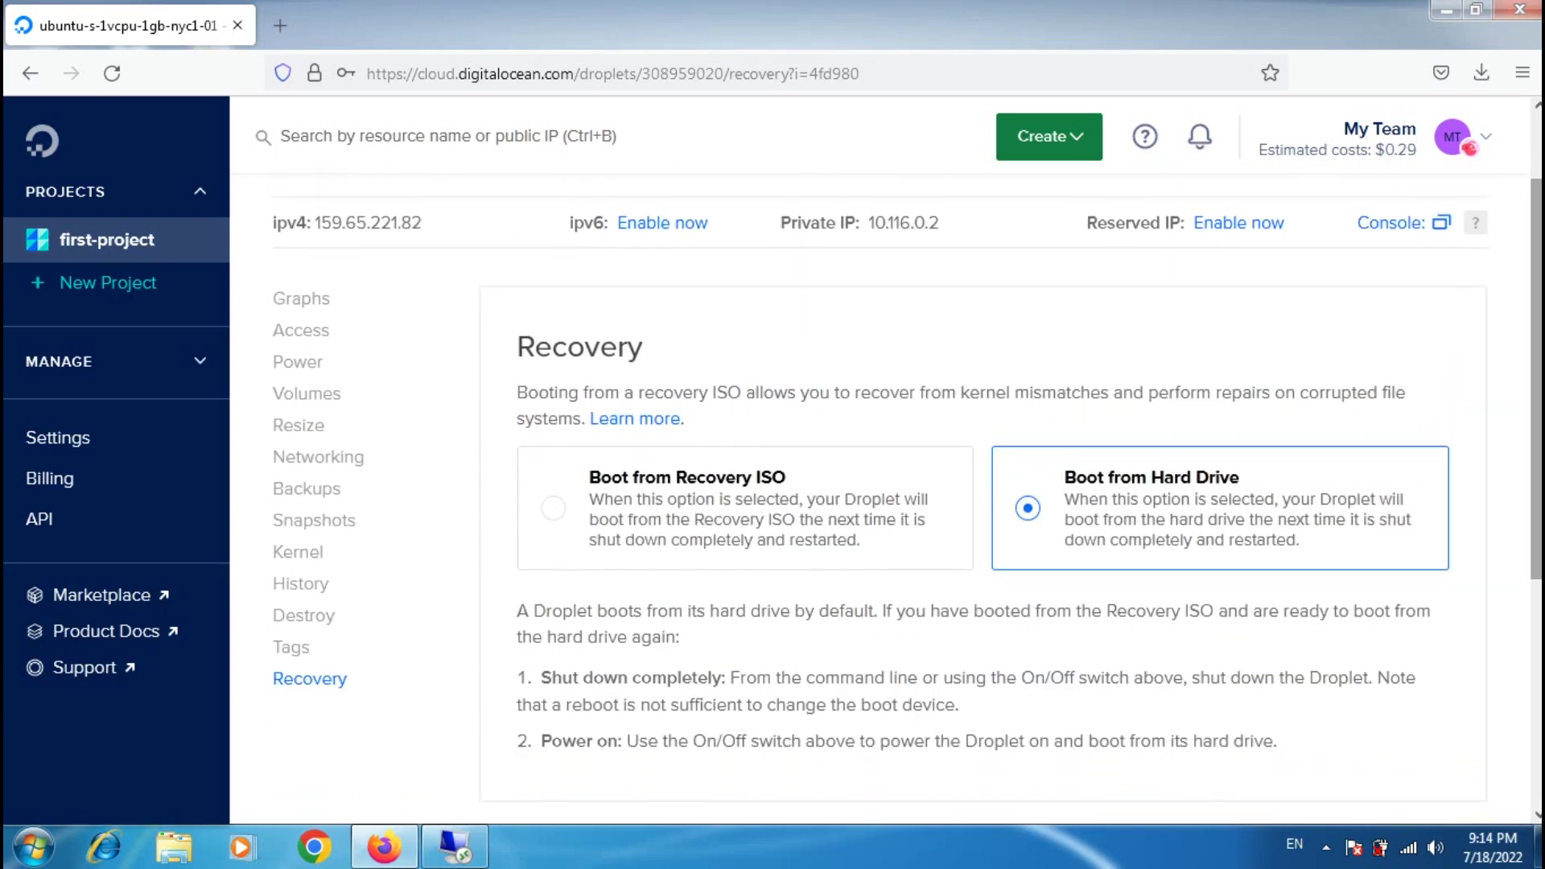
{"action": "scroll", "coordinate": [908, 482], "scroll_direction": "up", "scroll_amount": 2}
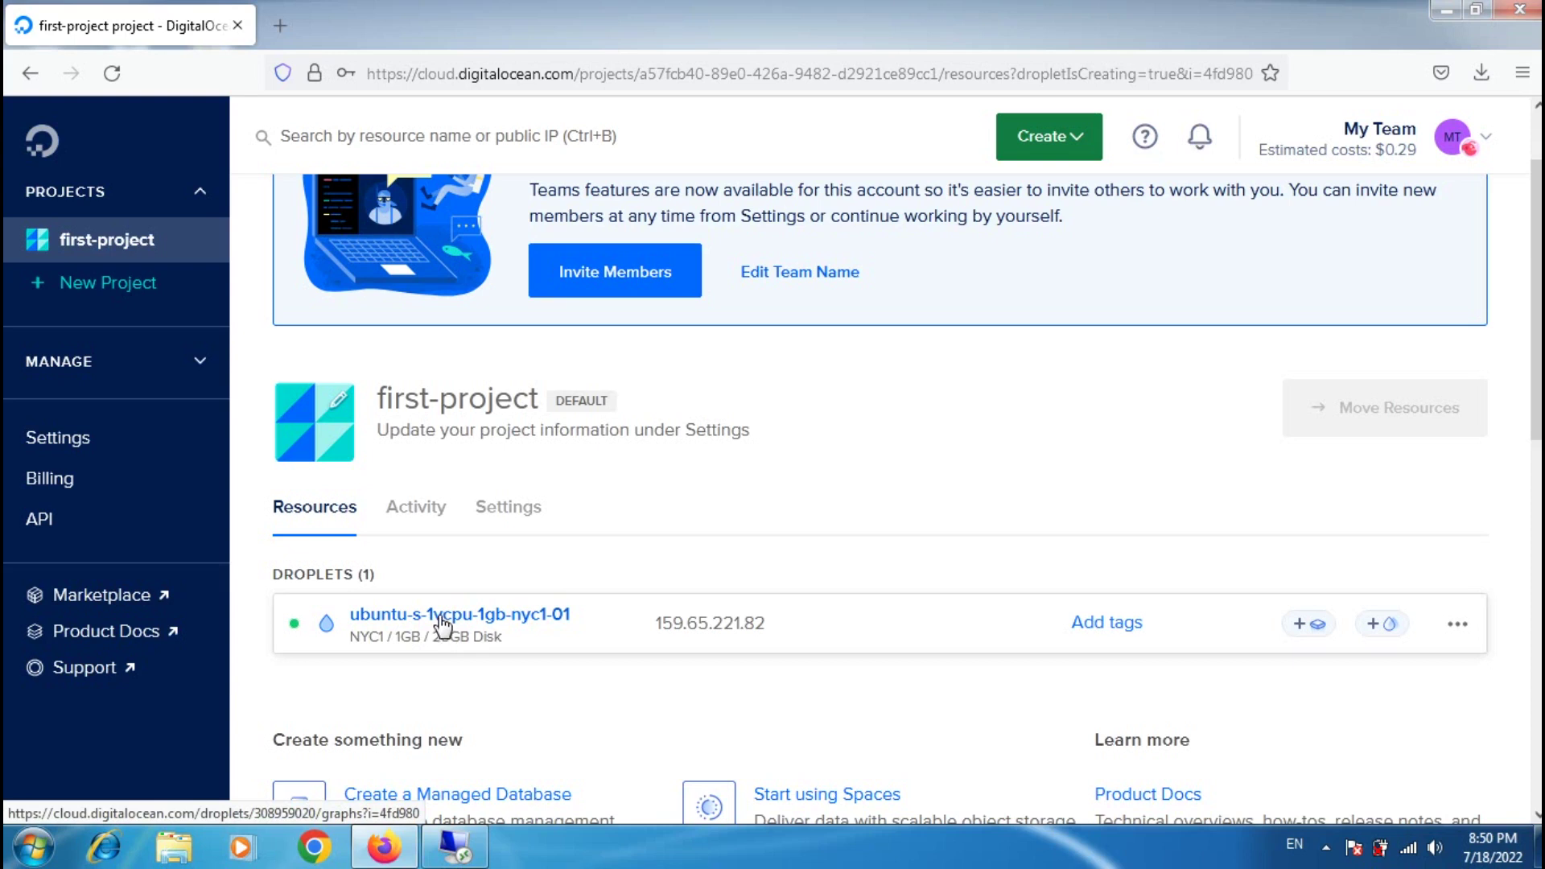
{"action": "left_click", "coordinate": [443, 620]}
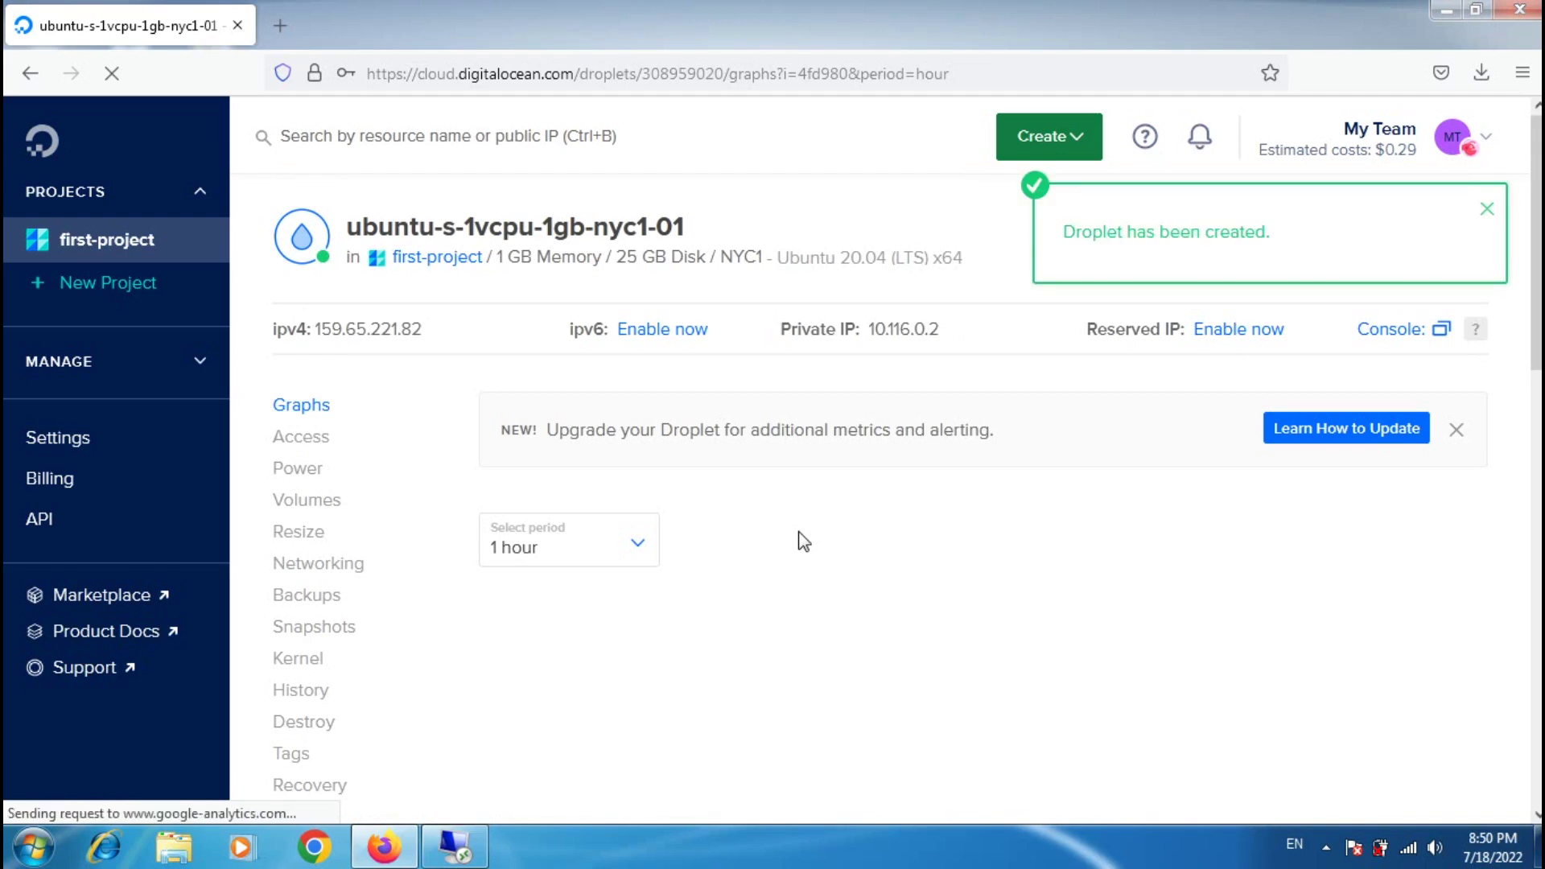
Step: Launch the downloaded putty.exe from the browser's downloads list and allow it to run
{"action": "left_click", "coordinate": [1481, 73]}
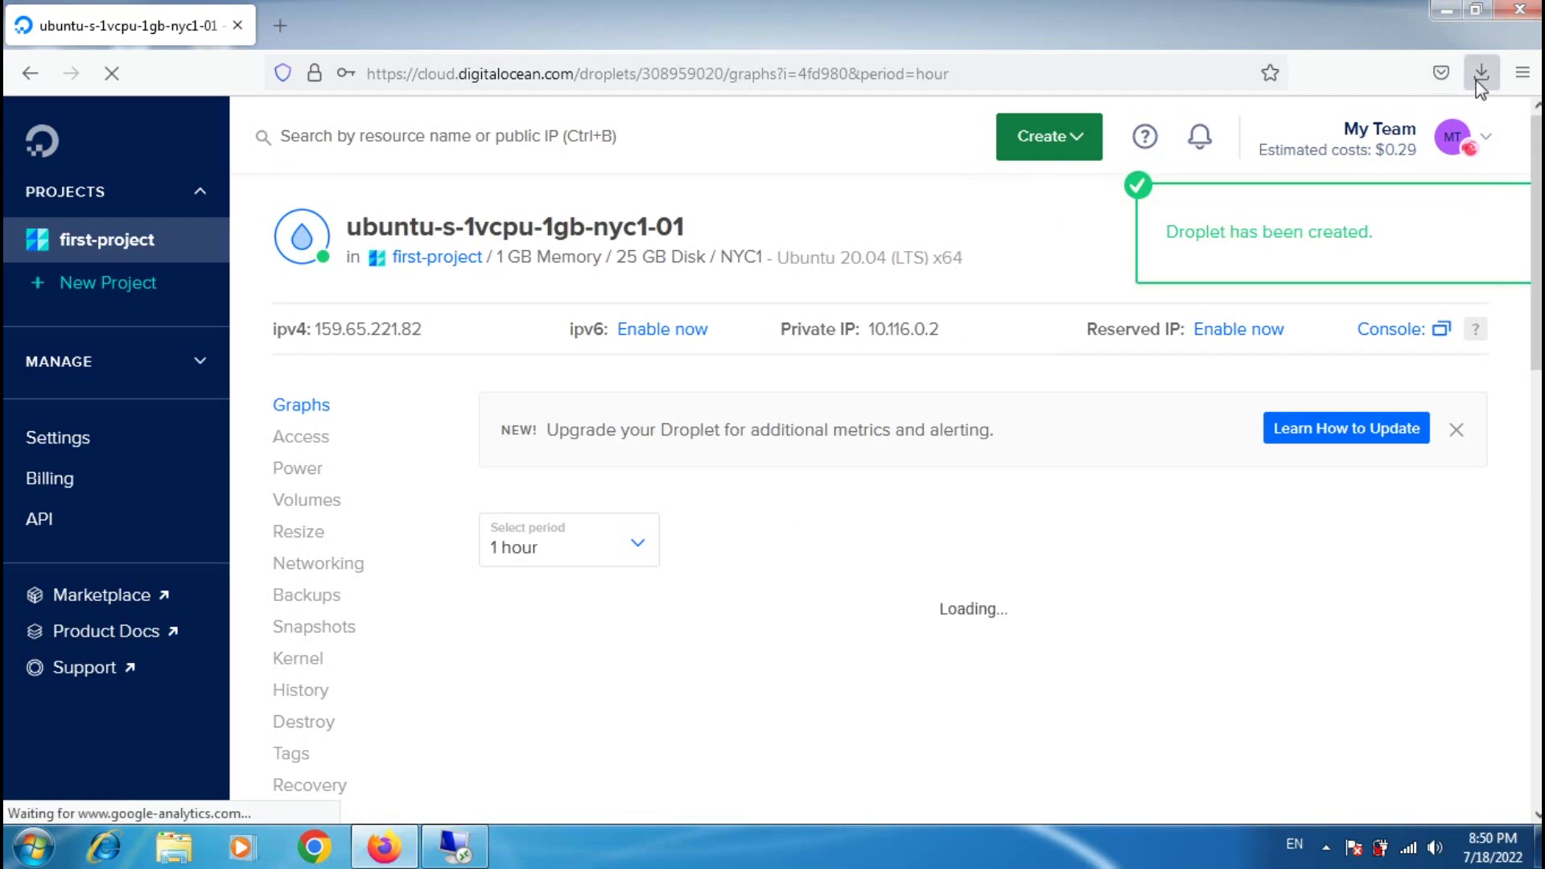
{"action": "left_click", "coordinate": [1446, 189]}
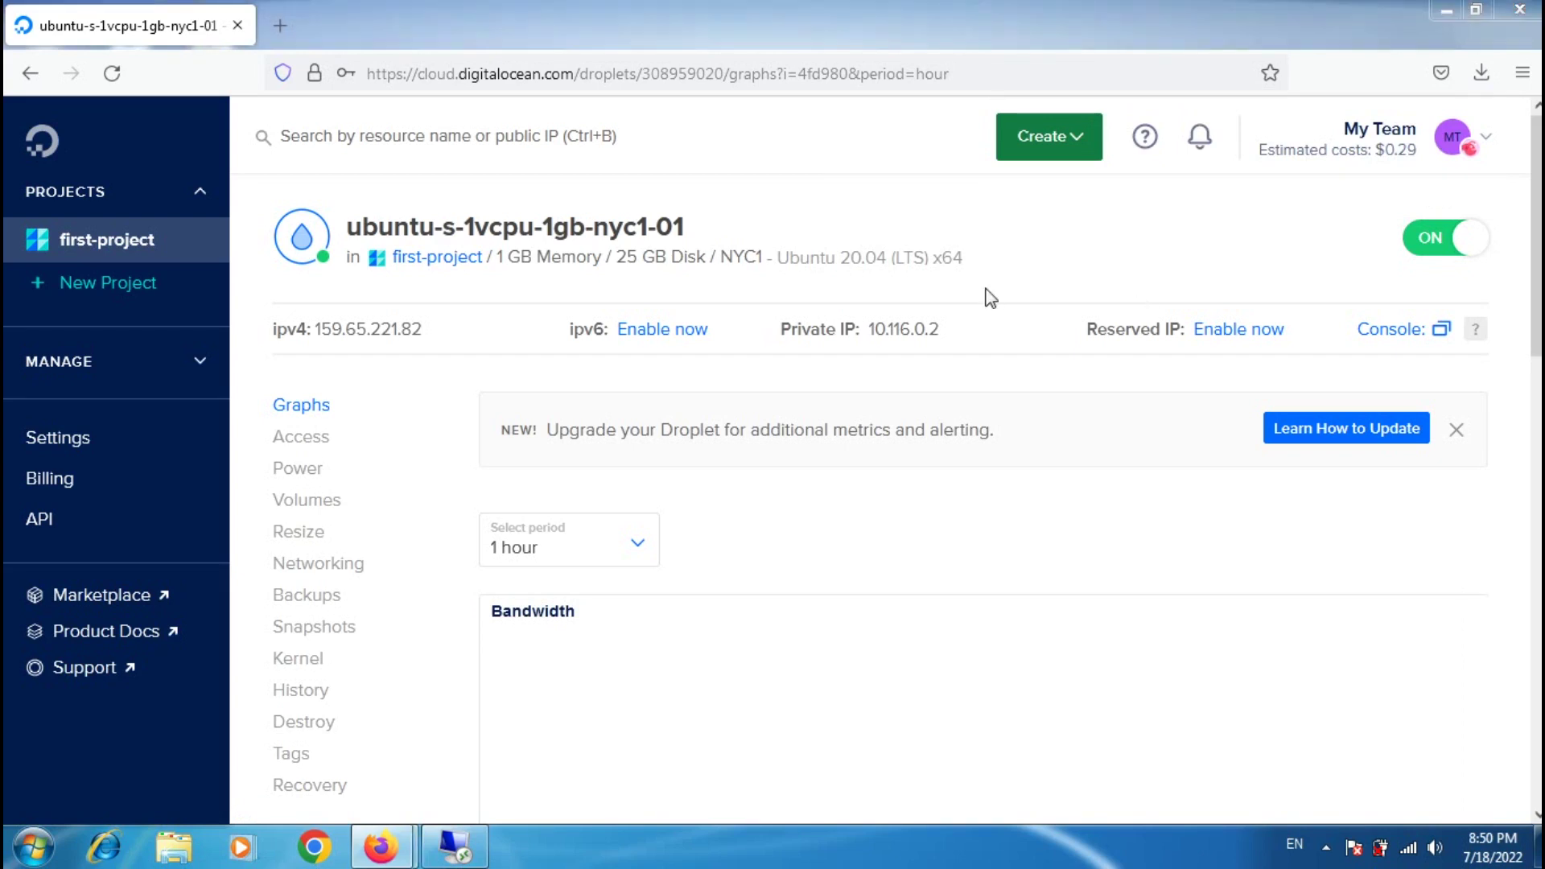
{"action": "left_click_drag", "start_coordinate": [804, 231], "coordinate": [856, 577]}
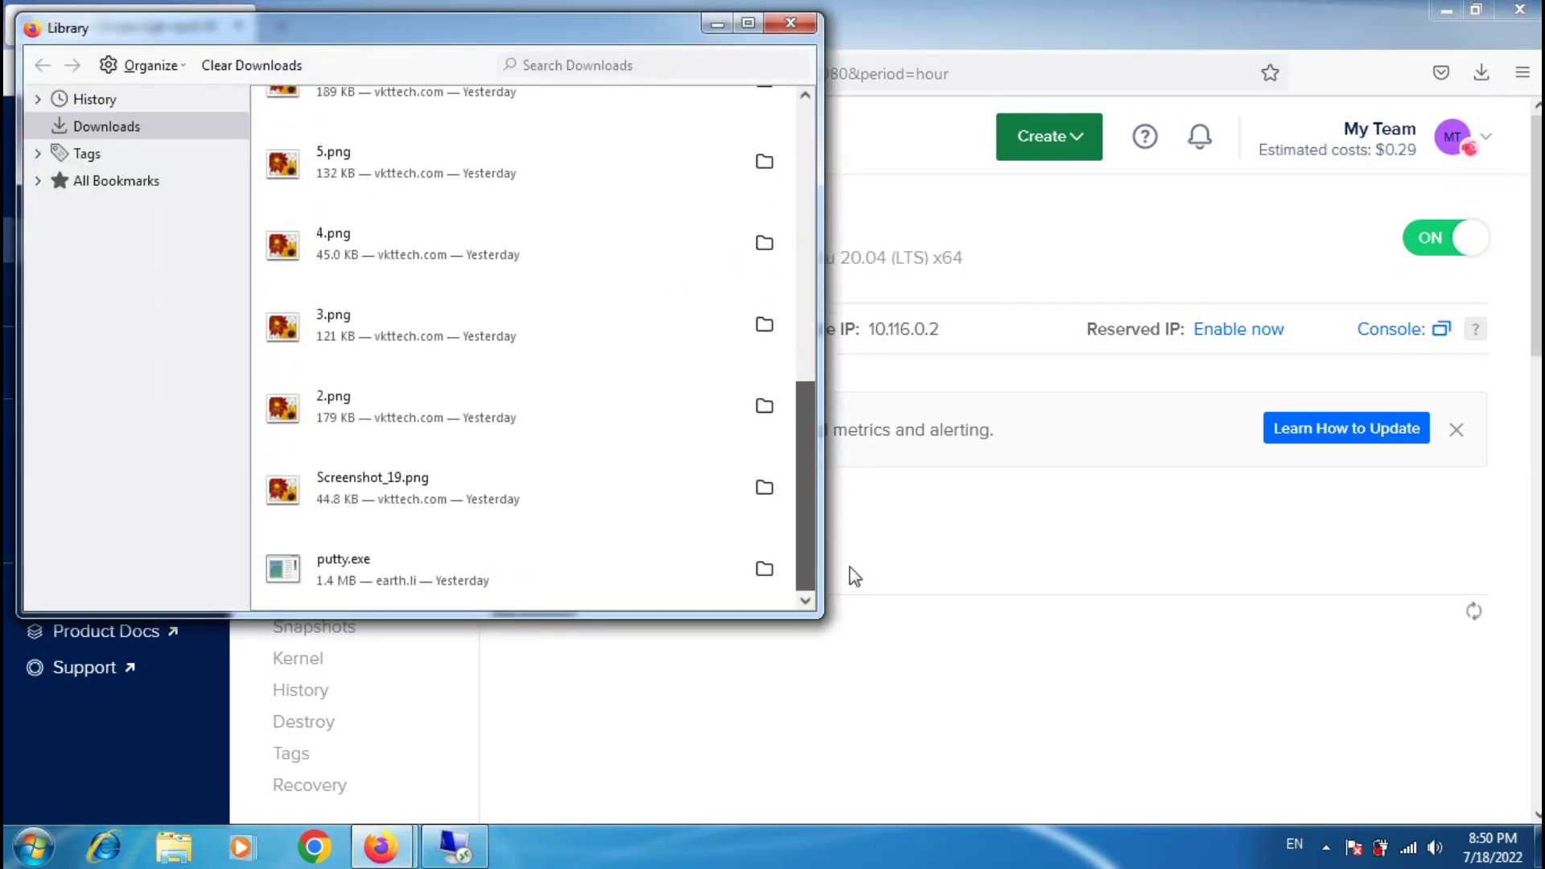
{"action": "double_click", "coordinate": [365, 563]}
{"action": "left_click", "coordinate": [844, 449]}
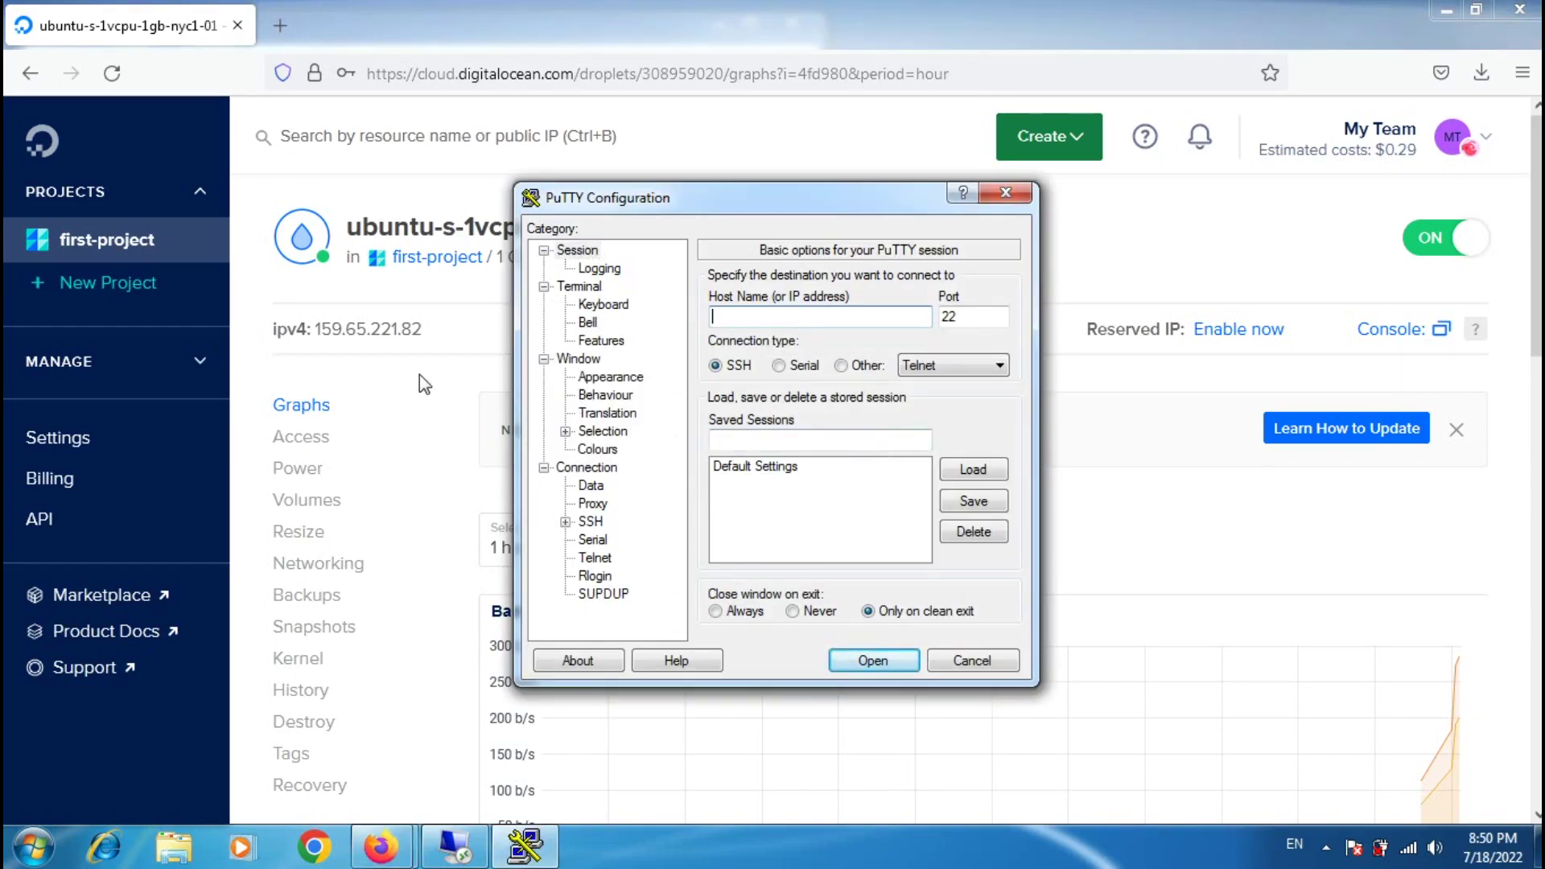
Step: Paste the droplet's IPv4 159.65.221.82 into PuTTY's Host Name and start the SSH connection
{"action": "left_click", "coordinate": [380, 344]}
{"action": "left_click", "coordinate": [462, 328]}
{"action": "left_click", "coordinate": [524, 846]}
{"action": "right_click", "coordinate": [749, 318]}
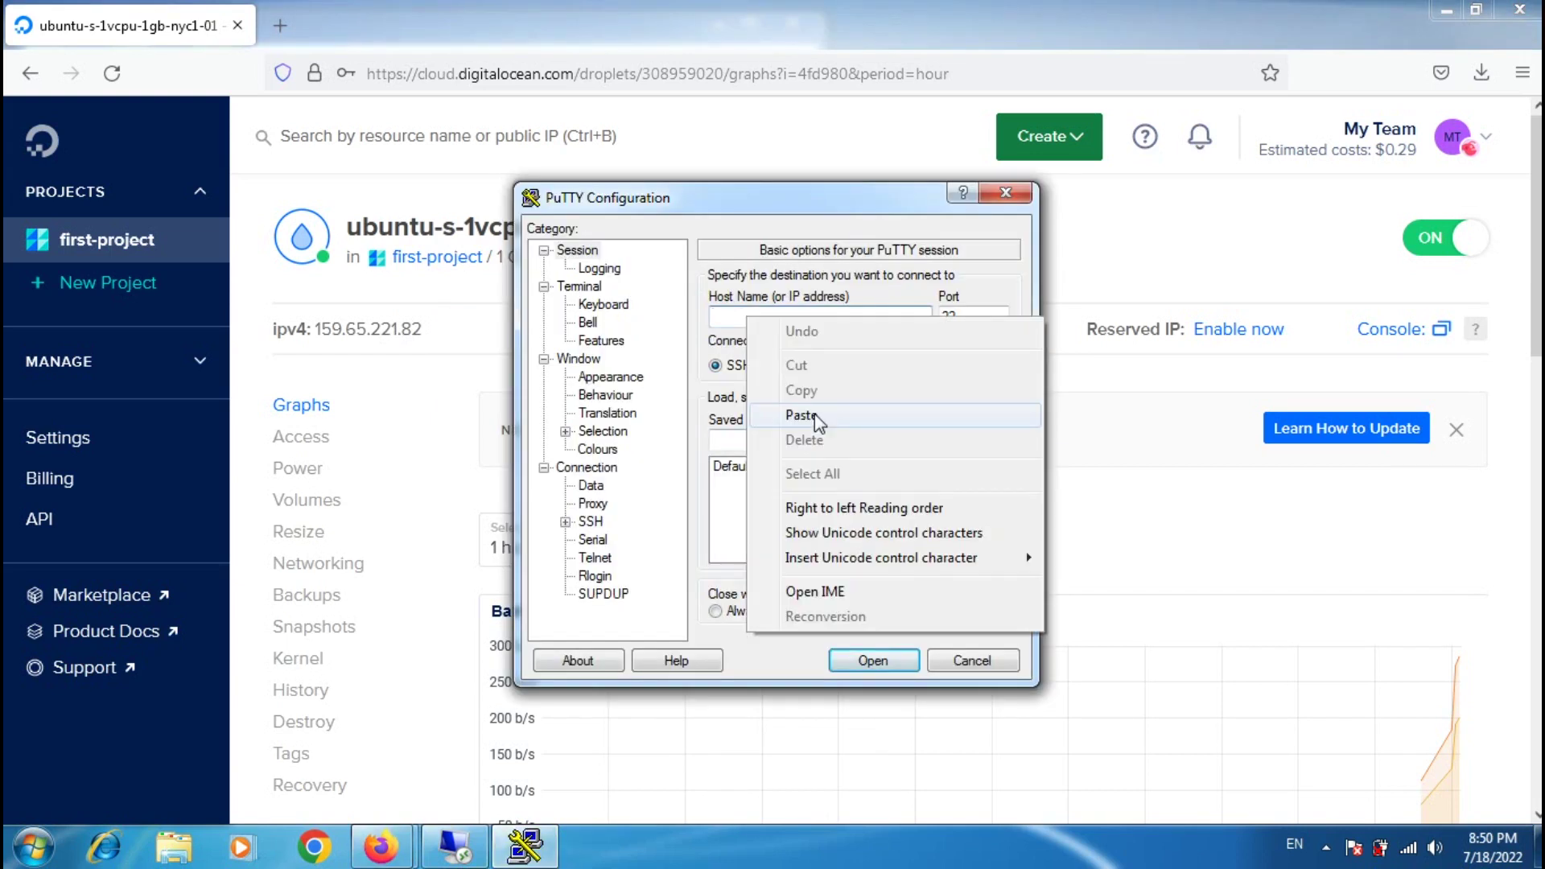
{"action": "left_click", "coordinate": [805, 416]}
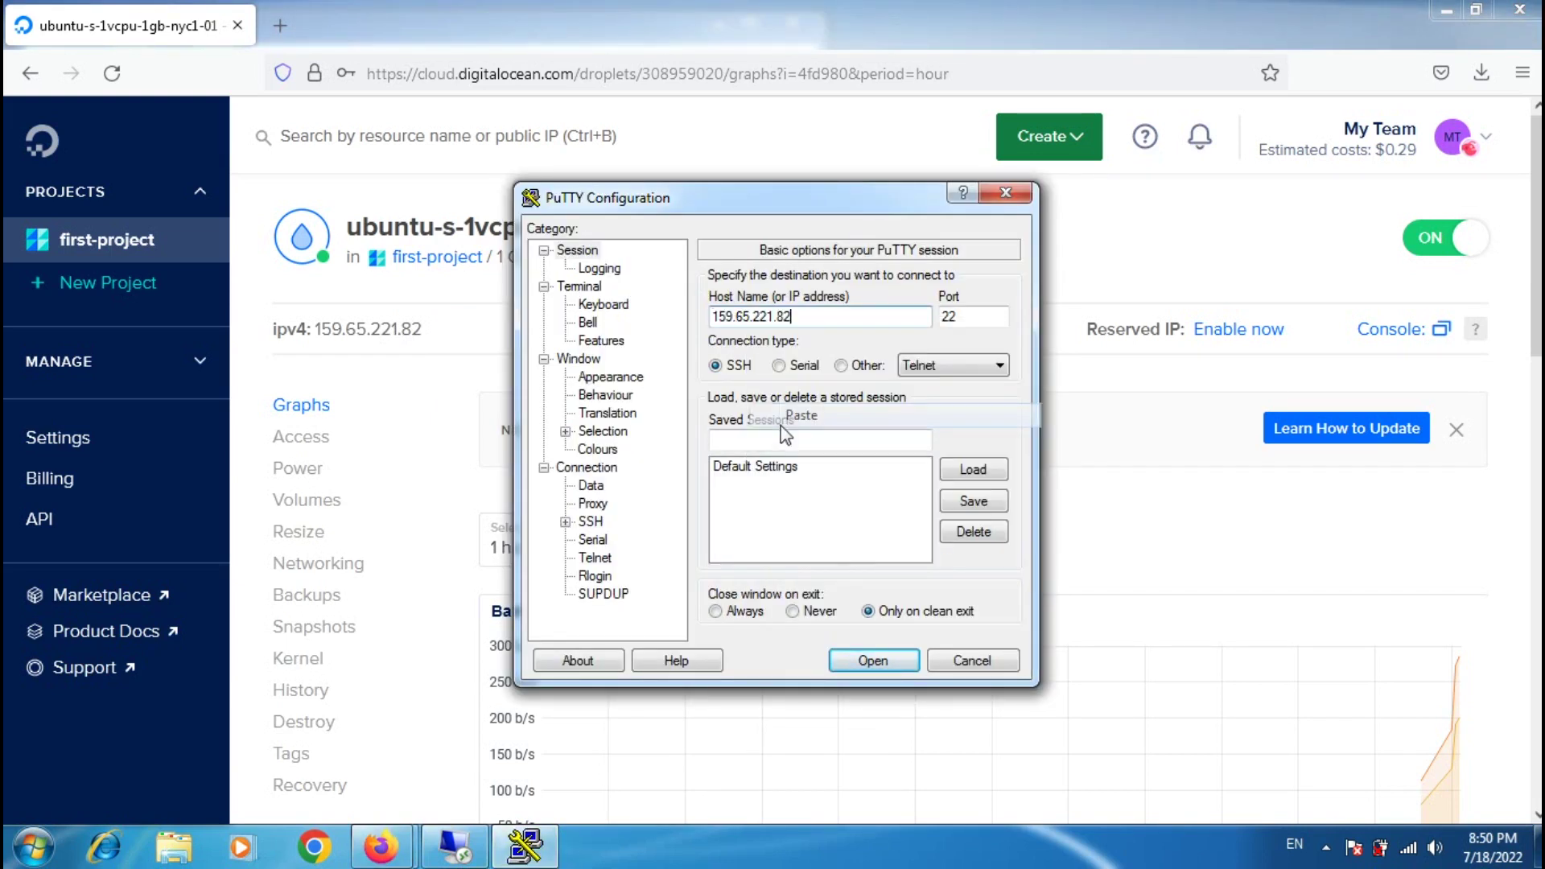
{"action": "left_click", "coordinate": [869, 661]}
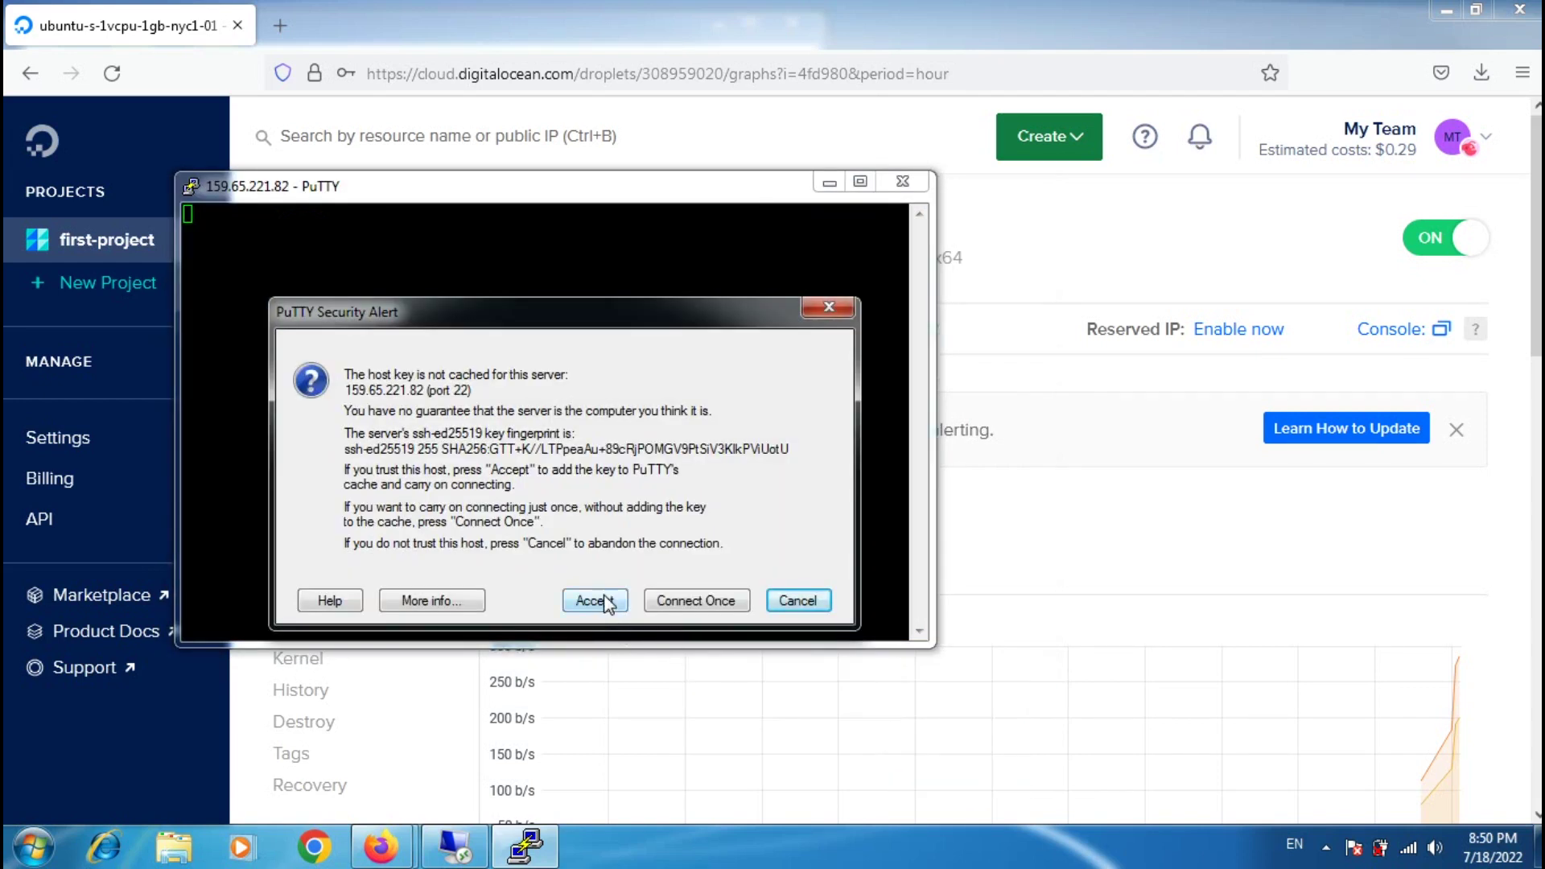
Step: Accept the server's host key and log in as root with the account password
{"action": "left_click", "coordinate": [596, 601]}
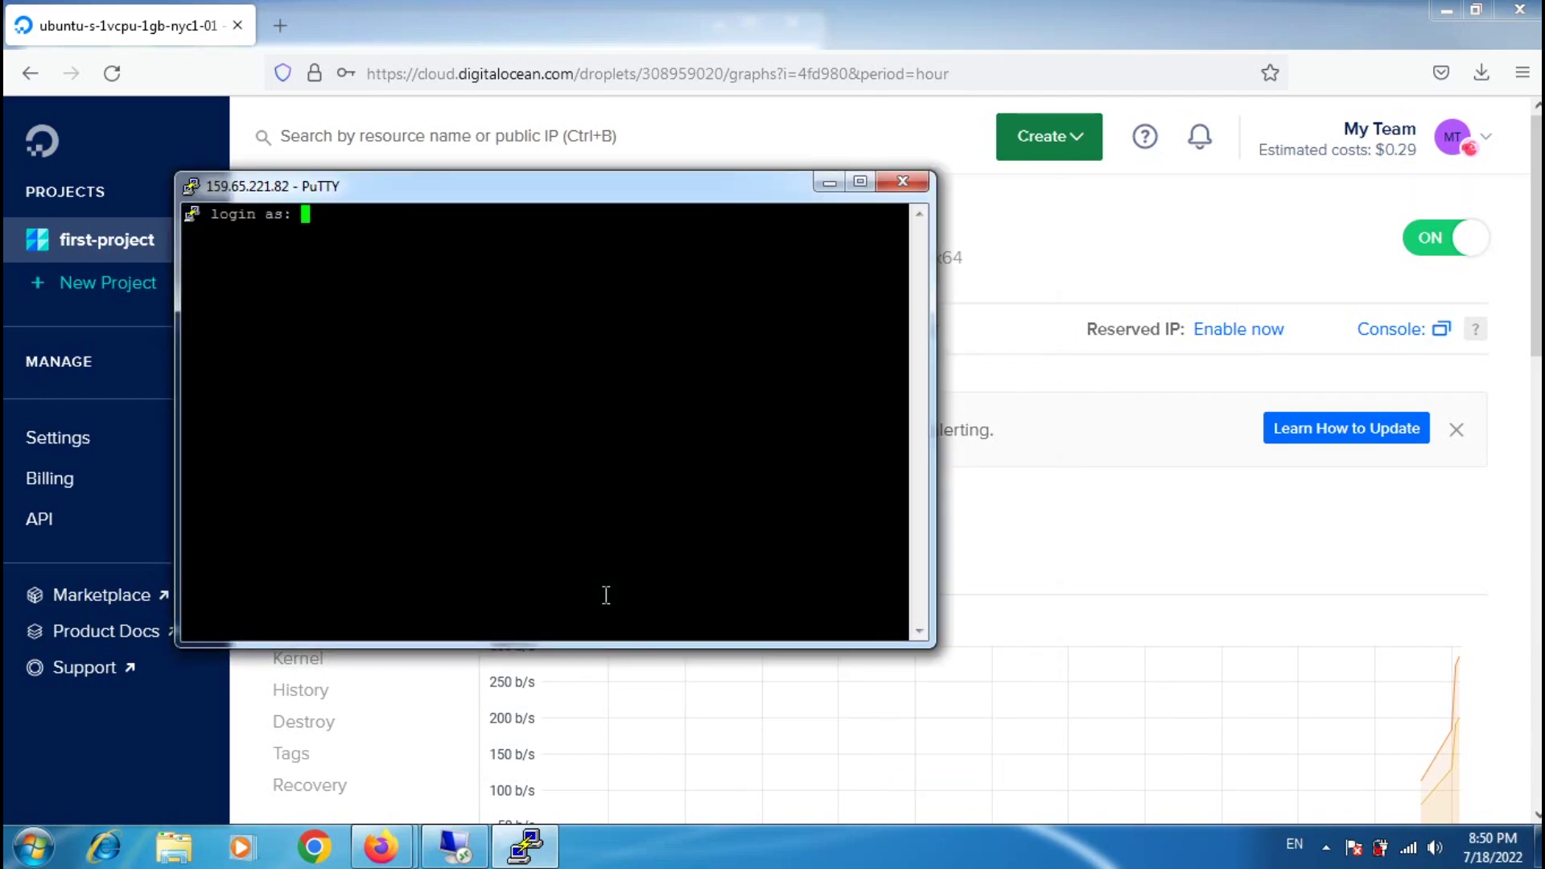
{"action": "type", "text": "root"}
{"action": "key", "text": "Return"}
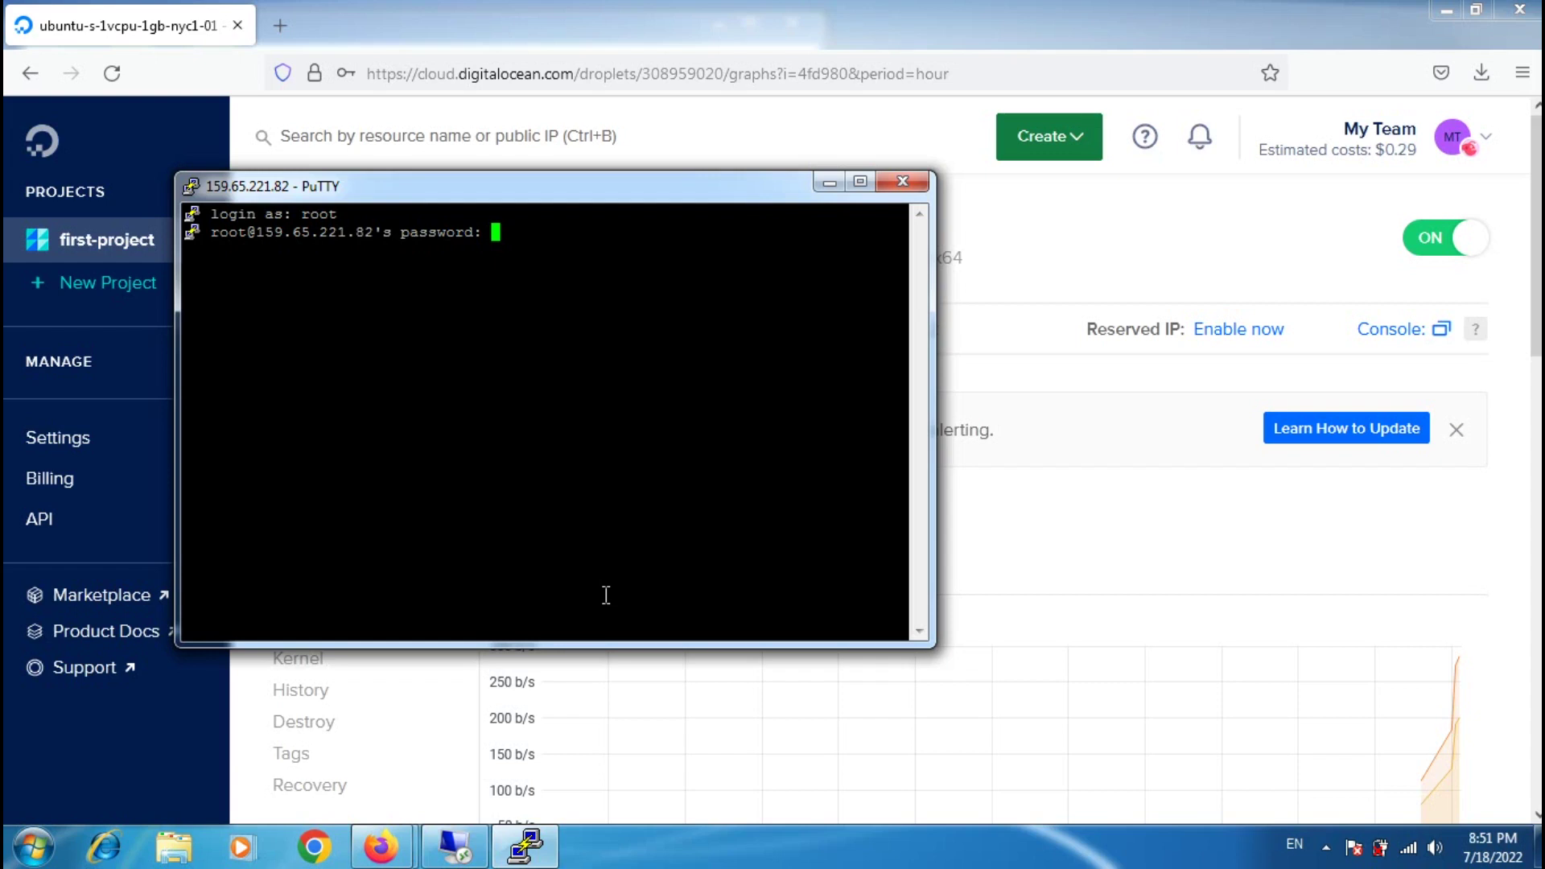
{"action": "key", "text": "Return"}
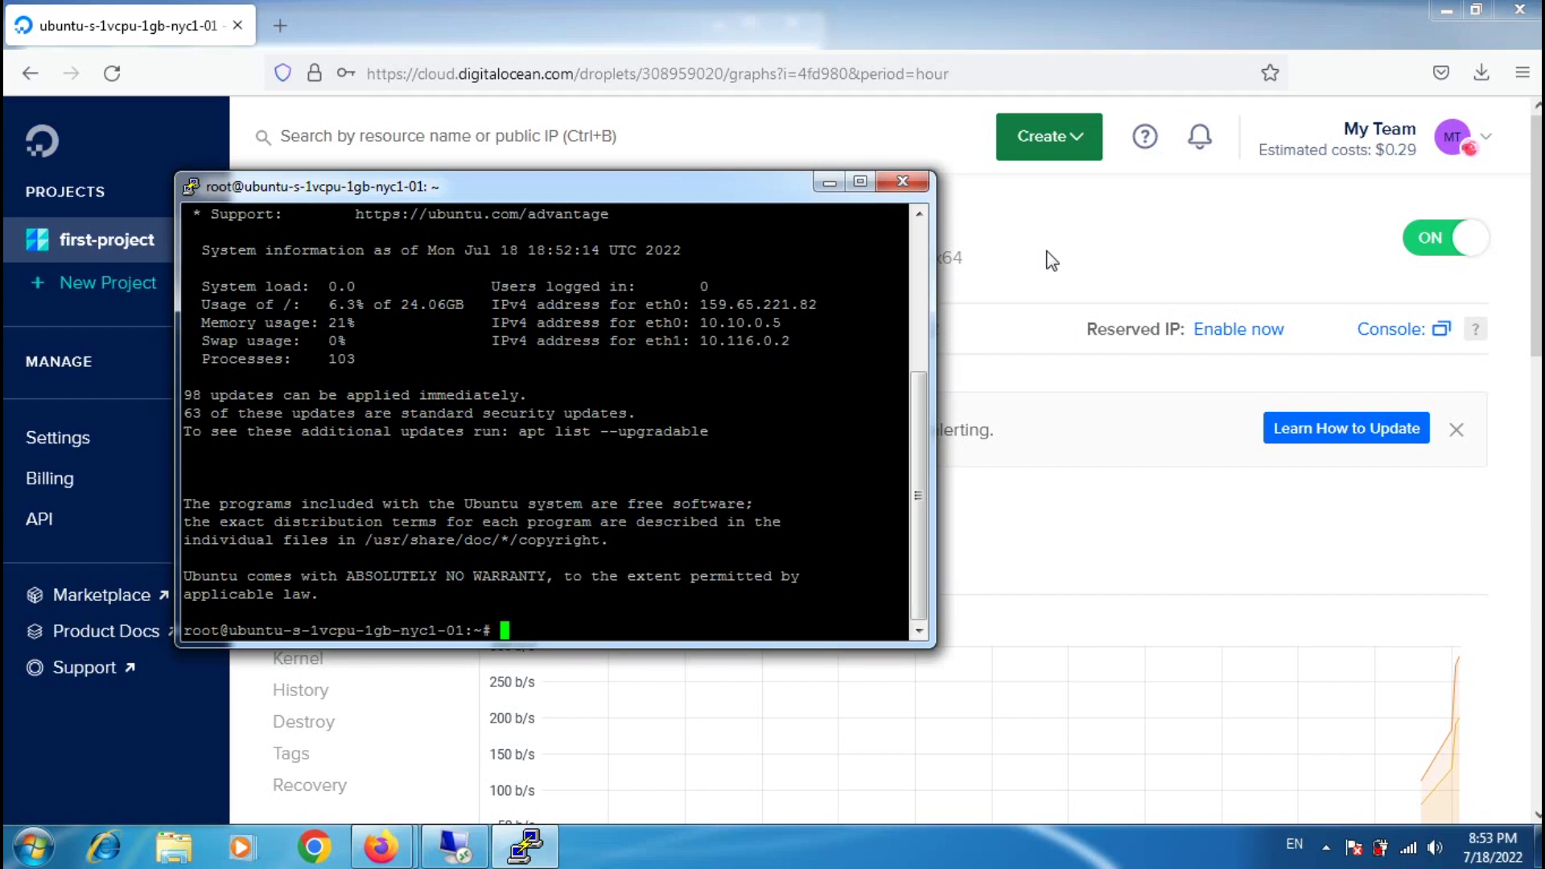
Step: Run apt-get update in the PuTTY root shell, then begin entering apt-get upgrade
{"action": "type", "text": "apt"}
{"action": "type", "text": "-get update"}
{"action": "key", "text": "Return"}
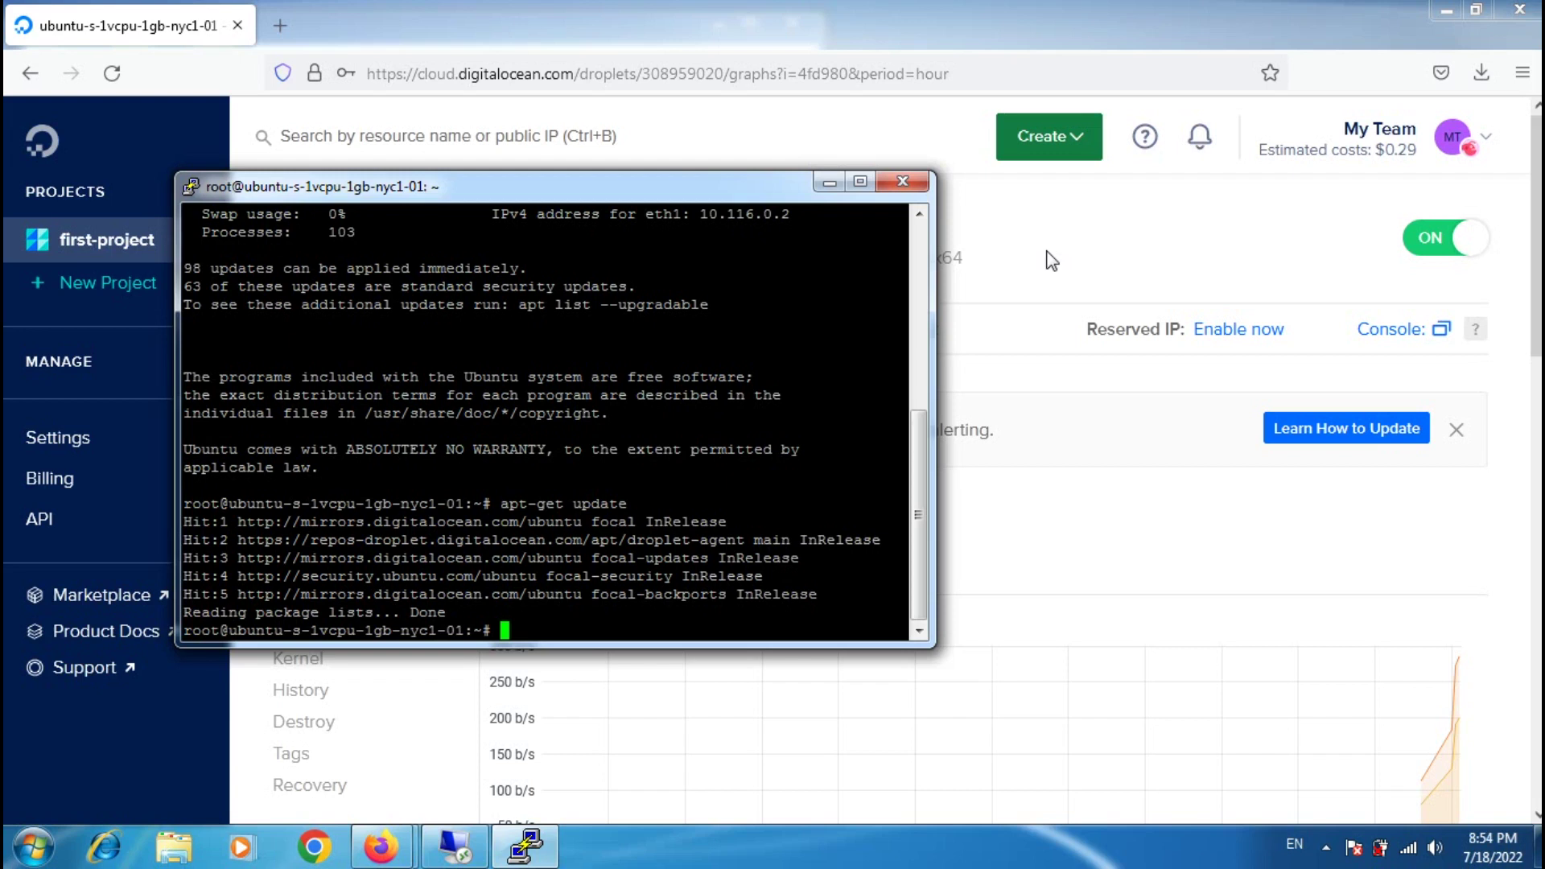
{"action": "type", "text": "apt-get upgrade"}
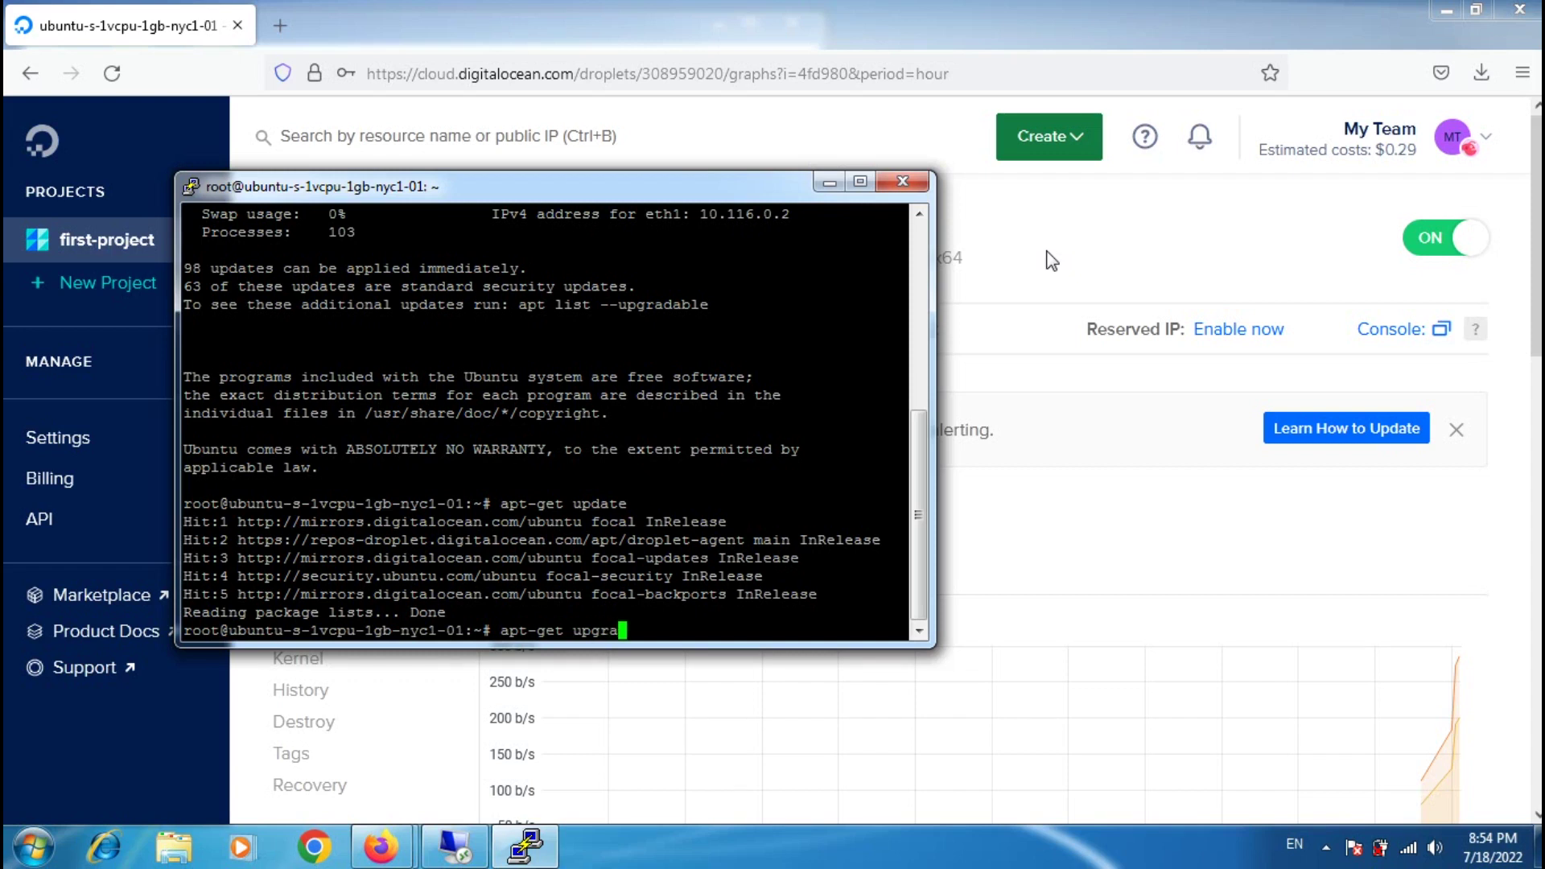